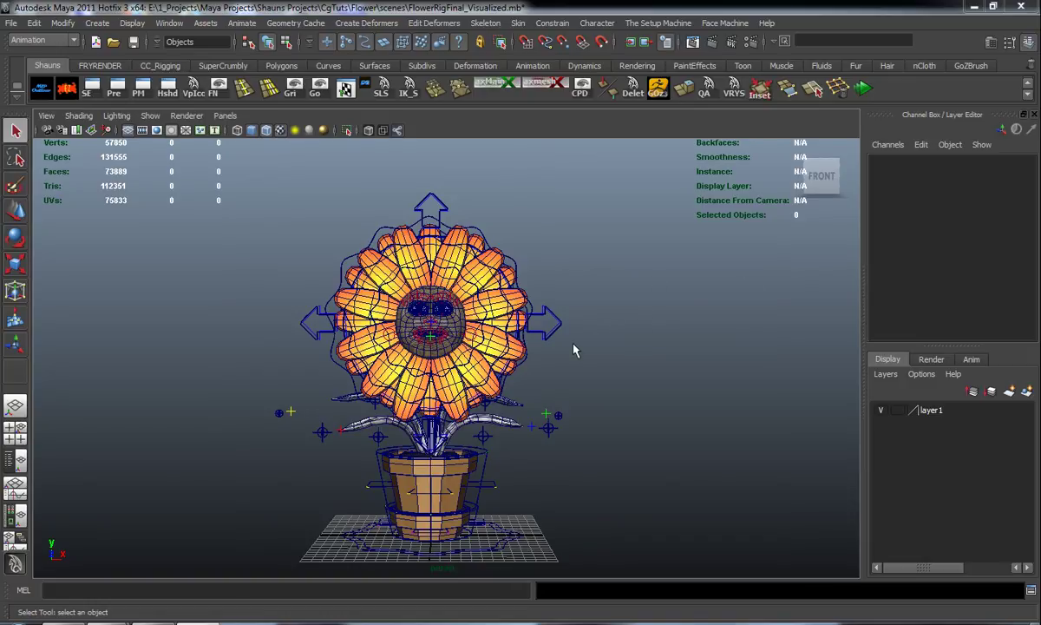
pyautogui.press('w')
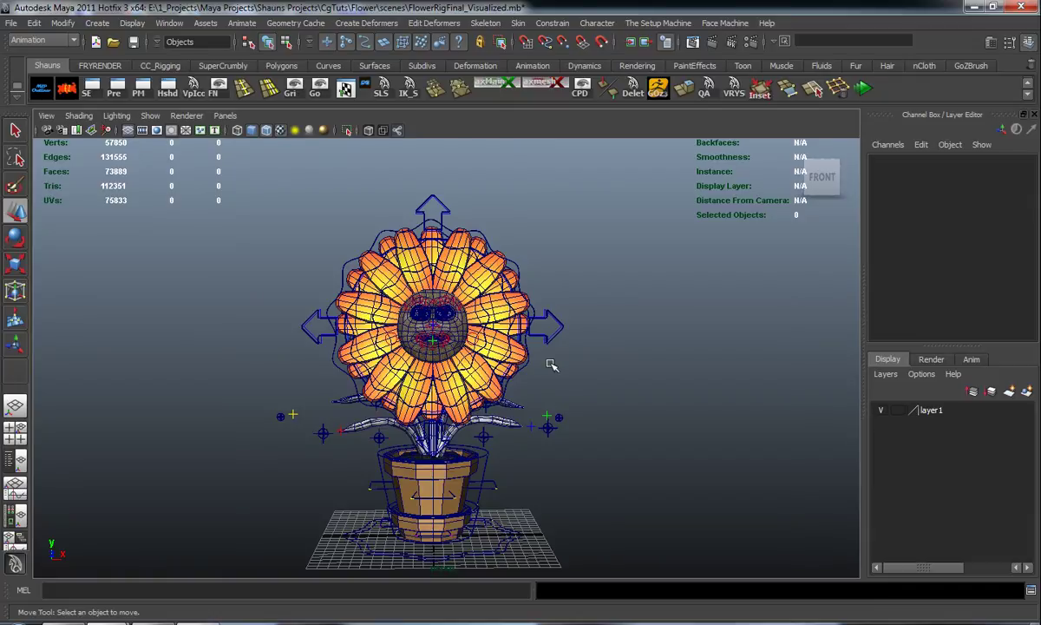
pyautogui.keyDown('alt'); pyautogui.moveTo(451, 327); pyautogui.dragTo(497, 331); pyautogui.keyUp('alt')
pyautogui.keyDown('alt'); pyautogui.moveTo(466, 418); pyautogui.dragTo(459, 392, button='middle'); pyautogui.keyUp('alt')
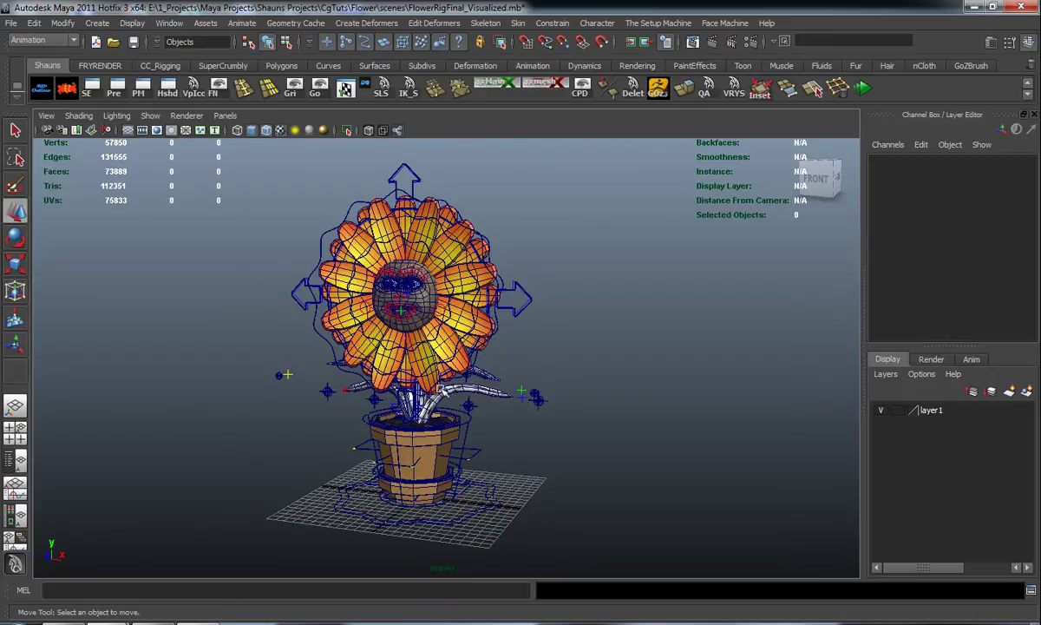
pyautogui.keyDown('alt'); pyautogui.moveTo(440, 389); pyautogui.dragTo(429, 379); pyautogui.keyUp('alt')
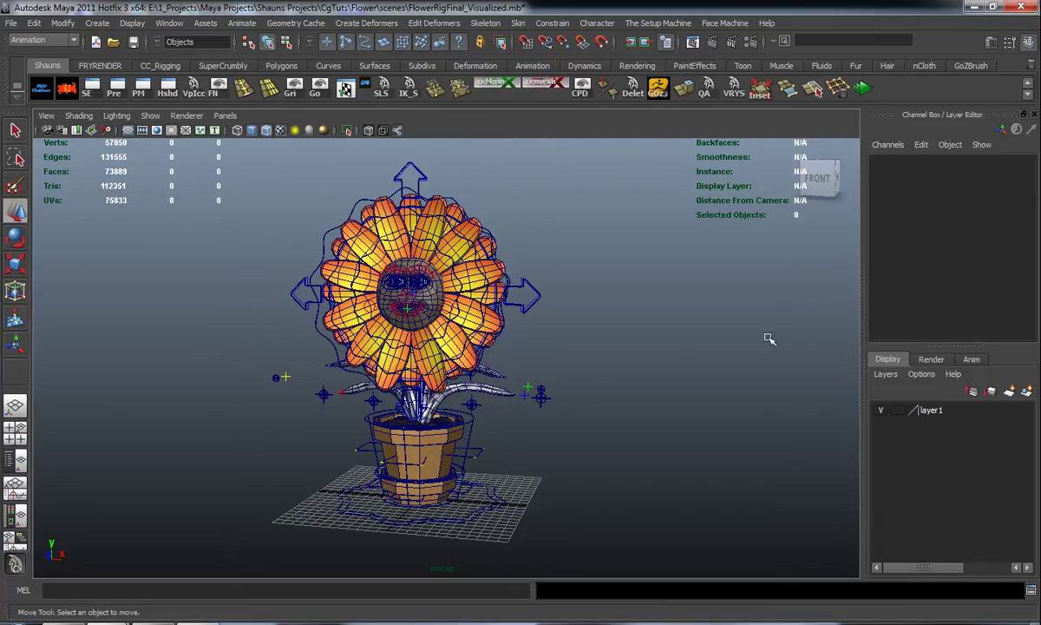
pyautogui.keyDown('alt'); pyautogui.moveTo(606, 368); pyautogui.dragTo(607, 371); pyautogui.keyUp('alt')
# - Open the Outliner and move its window out of the main workspace
pyautogui.click(49, 89)
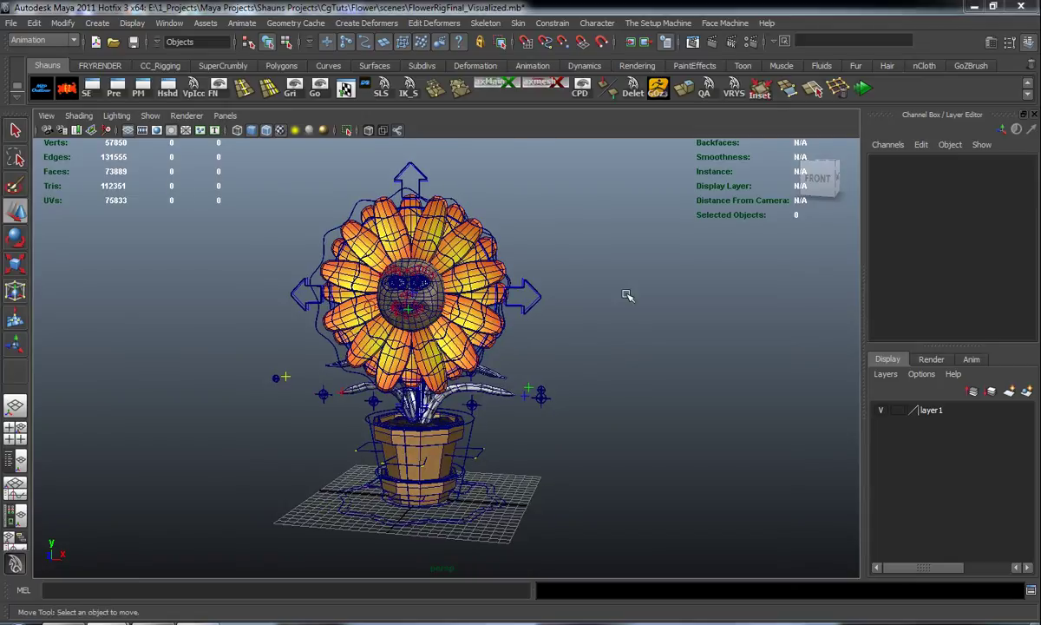
pyautogui.moveTo(864, 116); pyautogui.dragTo(752, 115)
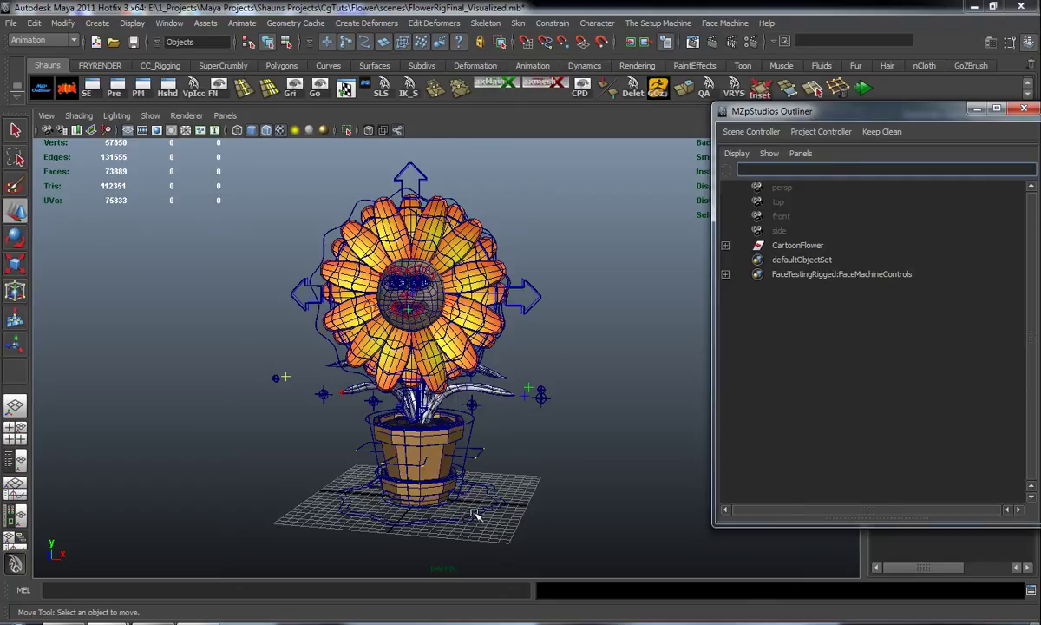
pyautogui.moveTo(770, 106); pyautogui.dragTo(1, 97)
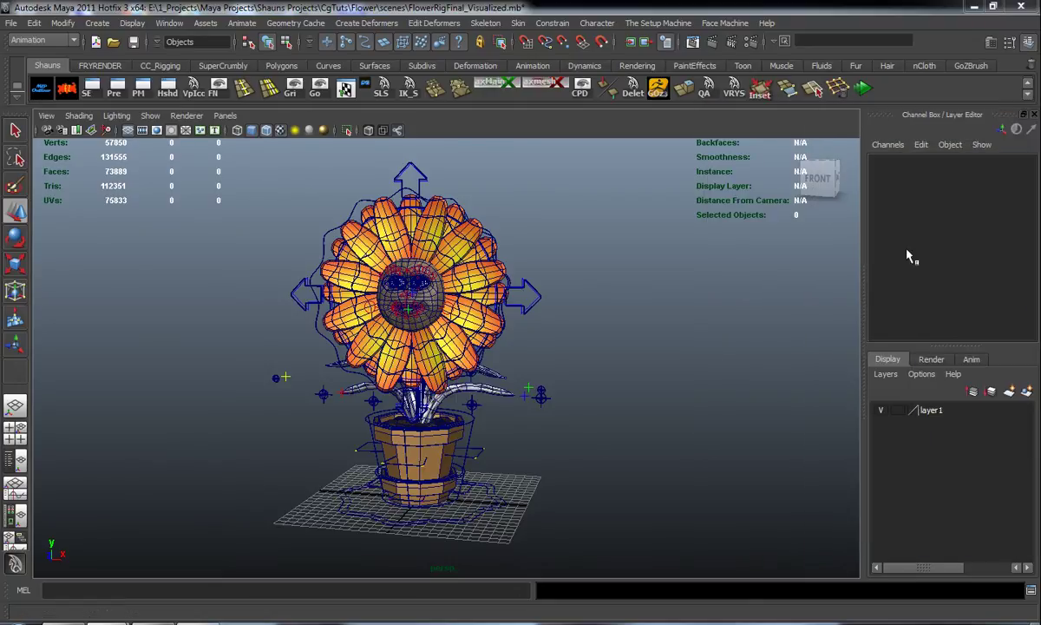
# - Hide layer1 to select the CC_L_outer_Stem_3 control, show the layer again, and parent-constrain the mesh brush2Main24 to that control
pyautogui.keyDown('alt'); pyautogui.moveTo(633, 412); pyautogui.dragTo(578, 425); pyautogui.keyUp('alt')
pyautogui.scroll(5, 495, 360)
pyautogui.keyDown('alt'); pyautogui.moveTo(579, 425); pyautogui.dragTo(531, 404, button='middle'); pyautogui.keyUp('alt')
pyautogui.scroll(3, 531, 404)
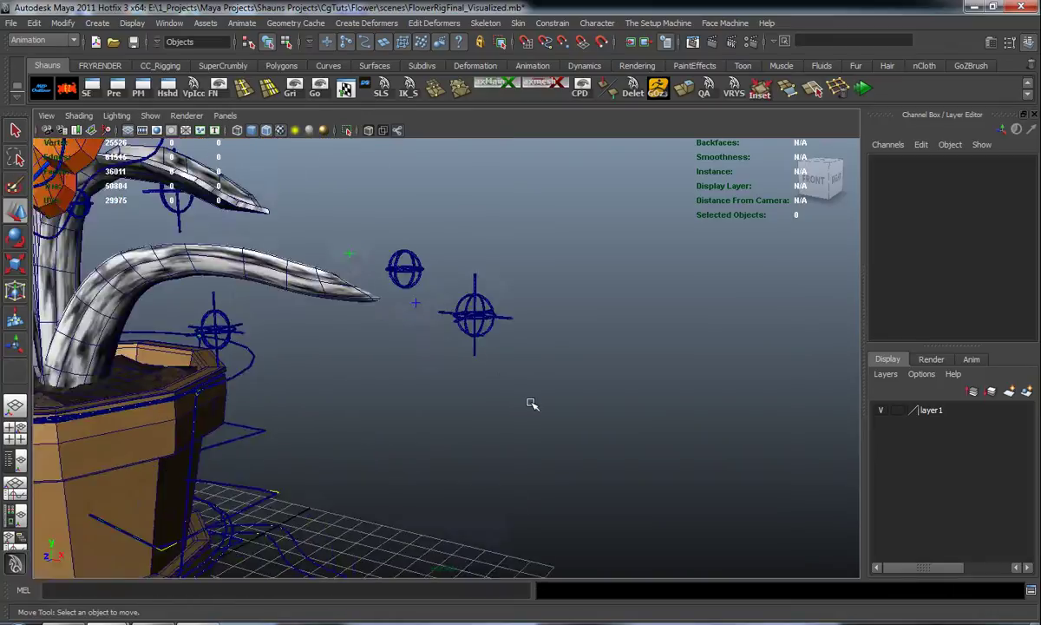
pyautogui.keyDown('alt'); pyautogui.moveTo(532, 404); pyautogui.dragTo(366, 421); pyautogui.keyUp('alt')
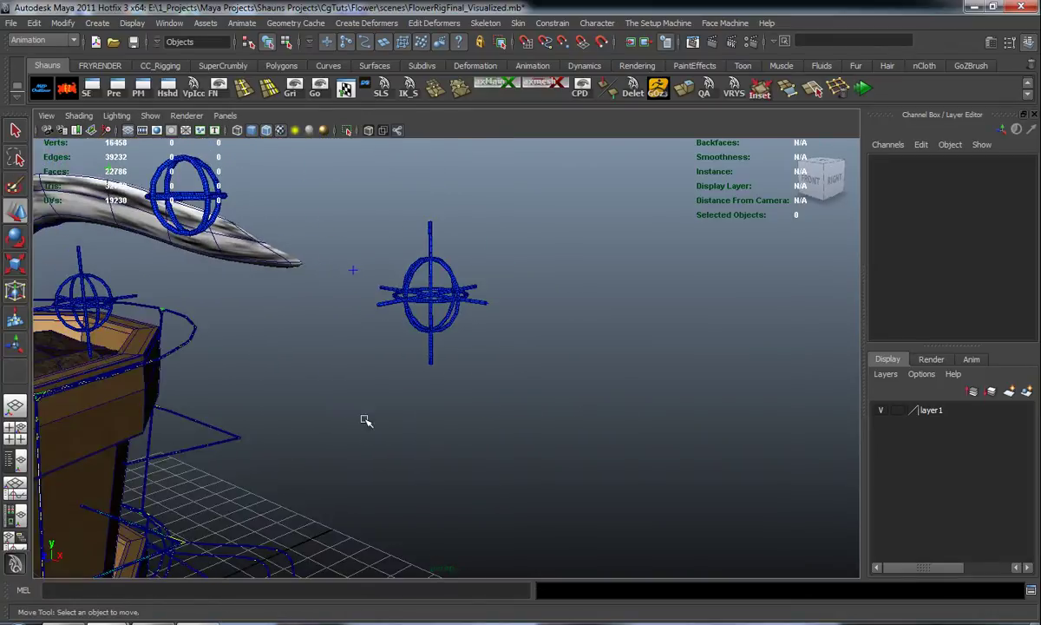
pyautogui.scroll(-4, 366, 421)
pyautogui.keyDown('alt'); pyautogui.moveTo(344, 397); pyautogui.dragTo(383, 348, button='middle'); pyautogui.keyUp('alt')
pyautogui.scroll(2, 374, 383)
pyautogui.keyDown('alt'); pyautogui.moveTo(444, 382); pyautogui.dragTo(422, 495, button='middle'); pyautogui.keyUp('alt')
pyautogui.scroll(4, 440, 440)
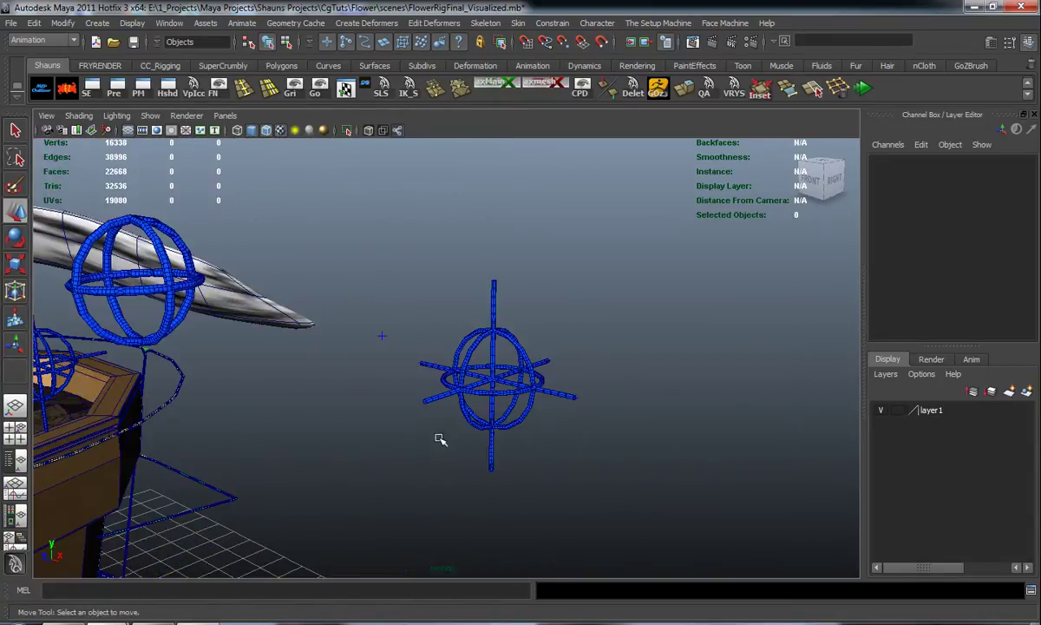
pyautogui.scroll(3, 473, 395)
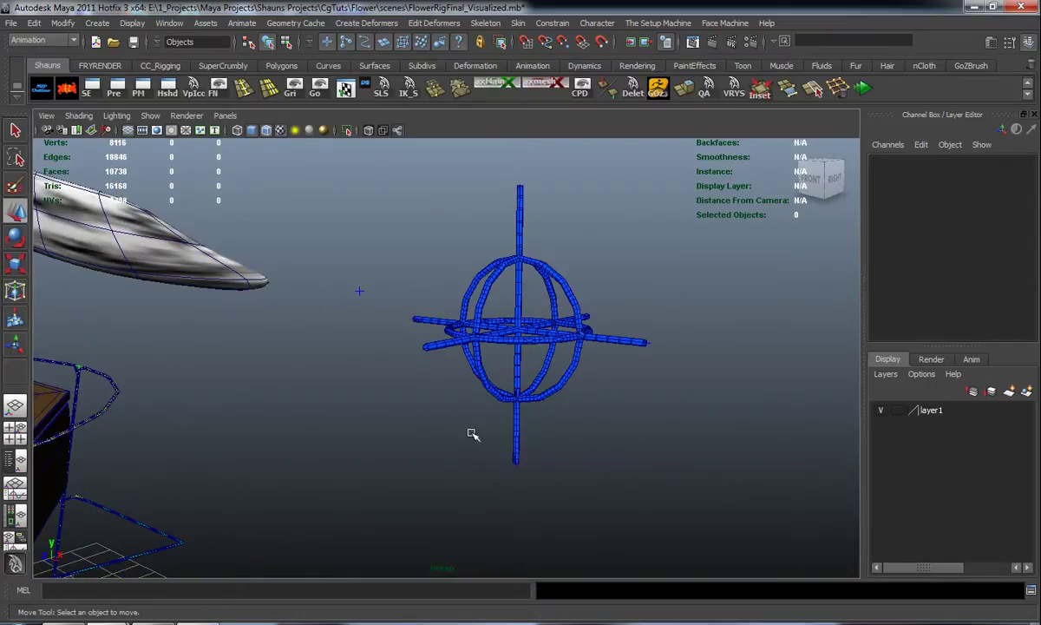
pyautogui.click(881, 411)
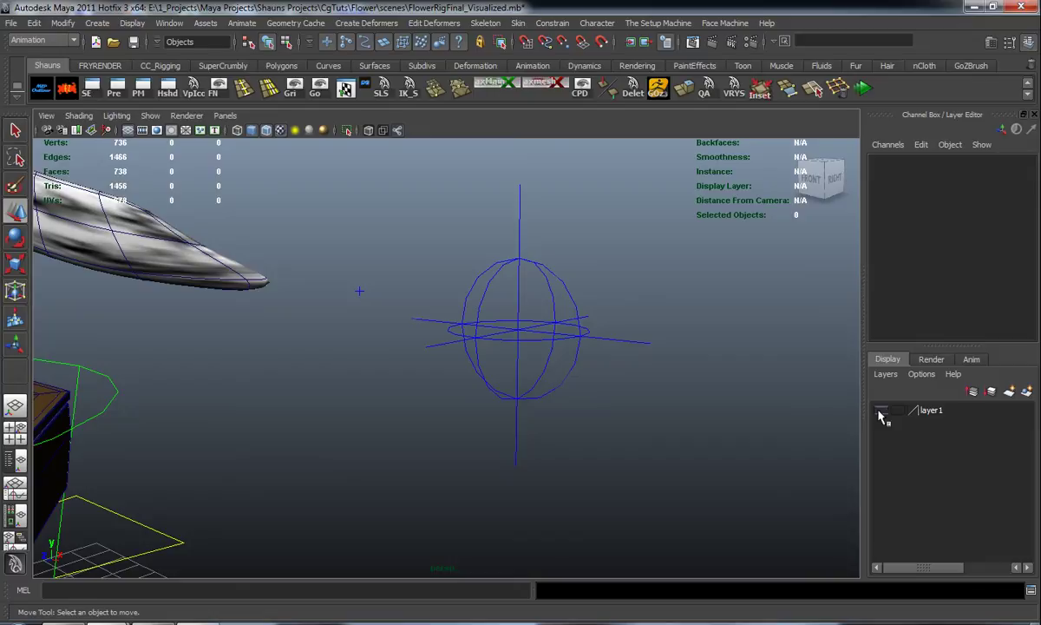
pyautogui.click(543, 319)
pyautogui.keyDown('alt'); pyautogui.moveTo(623, 433); pyautogui.dragTo(450, 388); pyautogui.keyUp('alt')
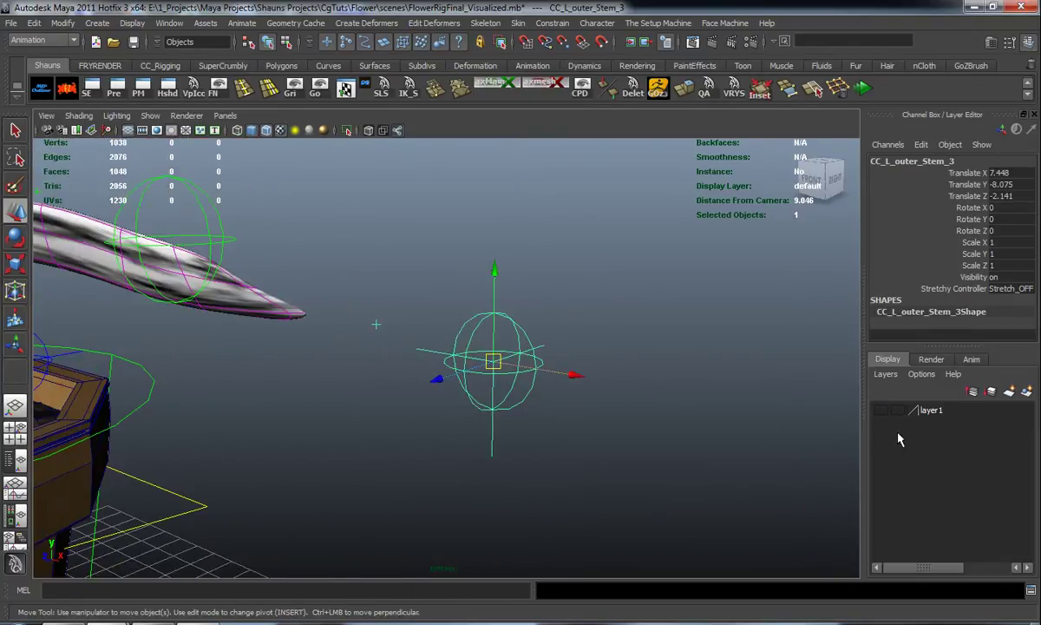
pyautogui.click(881, 411)
pyautogui.scroll(6, 476, 367)
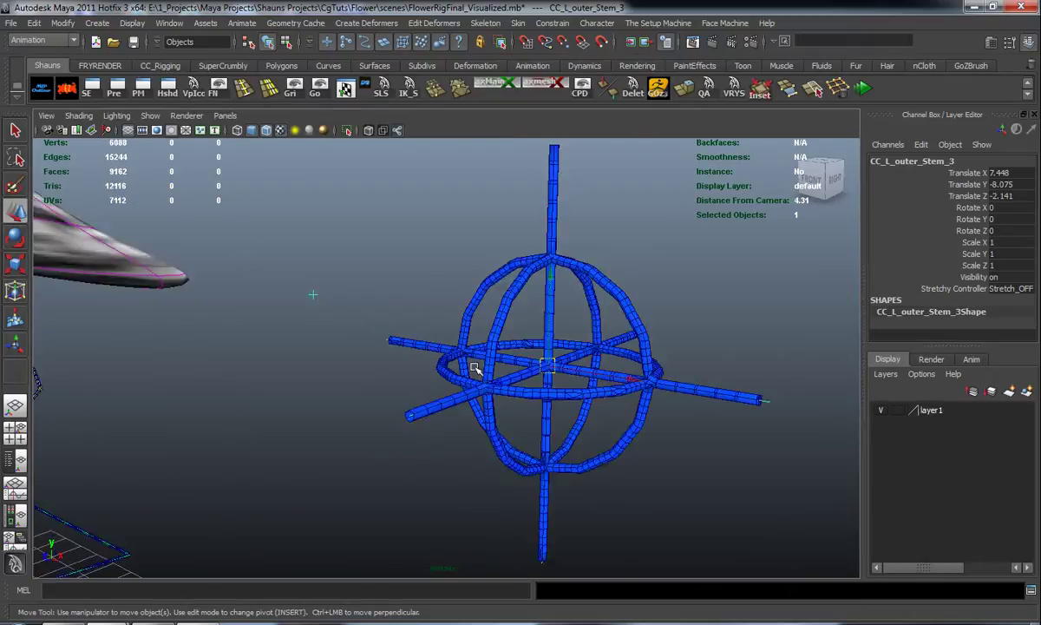
pyautogui.click(476, 323)
pyautogui.click(552, 24)
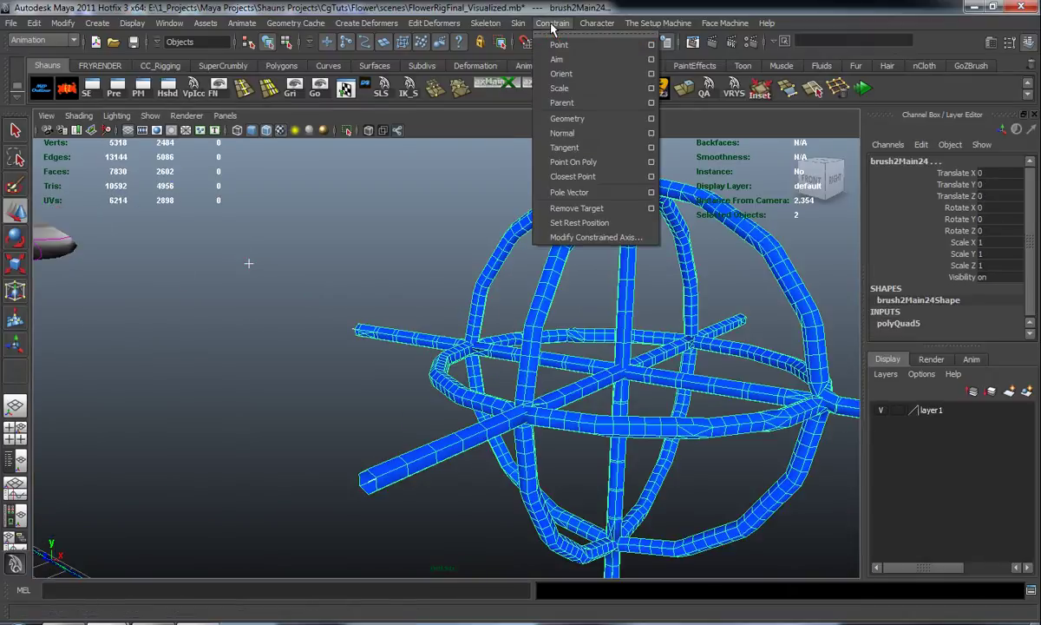
pyautogui.click(558, 103)
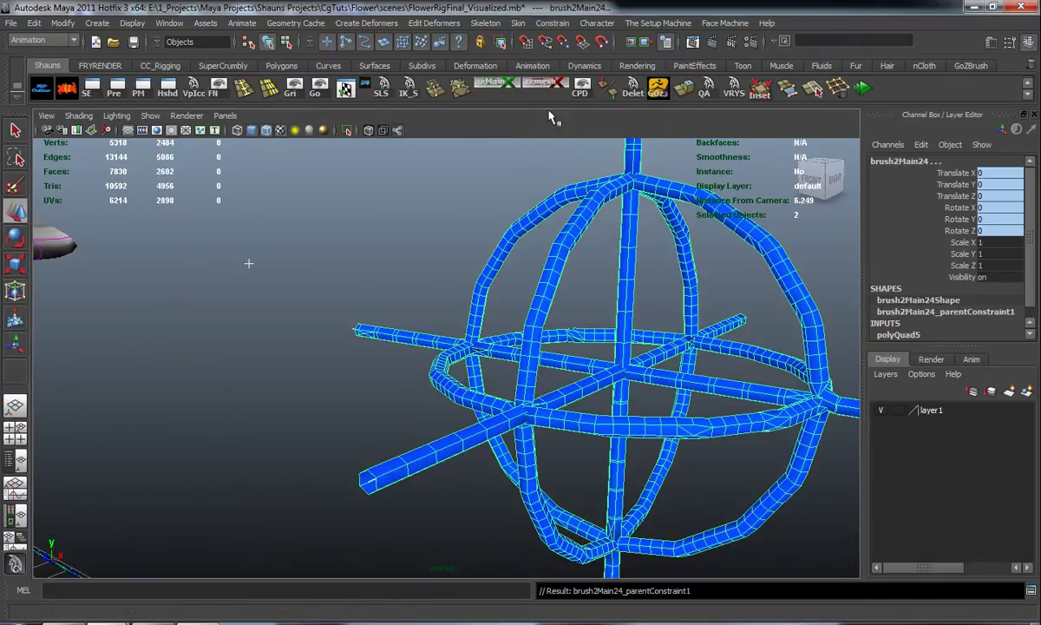
# - Select the CC_L_Innerstem_3 control with layer1 hidden, show the layer, and parent-constrain the overlapping mesh brush2Main23 to it
pyautogui.scroll(-8, 406, 363)
pyautogui.keyDown('alt'); pyautogui.moveTo(406, 363); pyautogui.dragTo(523, 365, button='middle'); pyautogui.keyUp('alt')
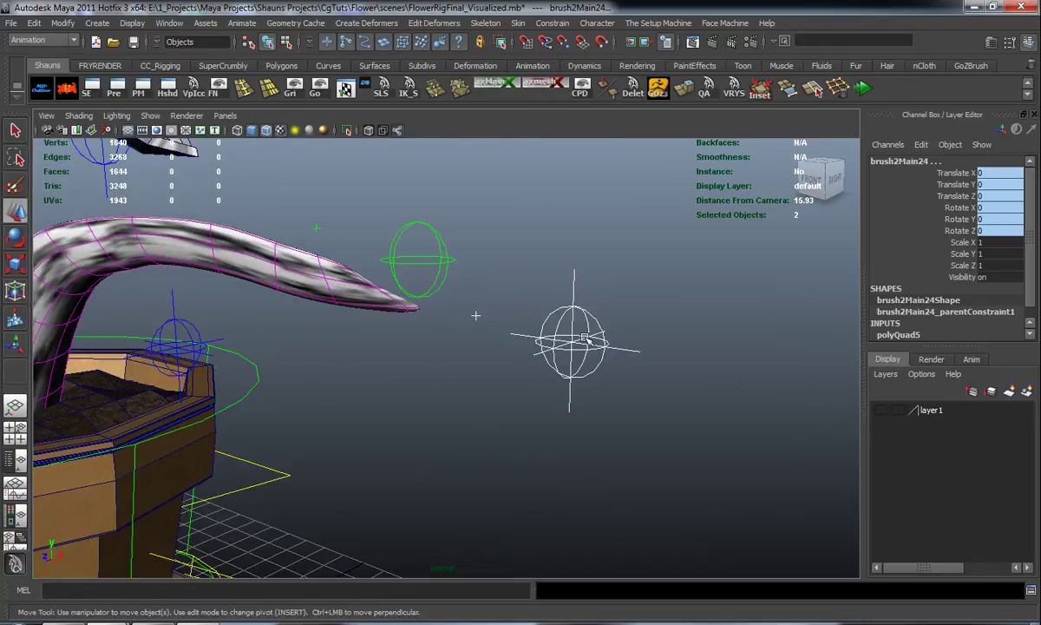
pyautogui.click(484, 294)
pyautogui.click(419, 240)
pyautogui.click(881, 409)
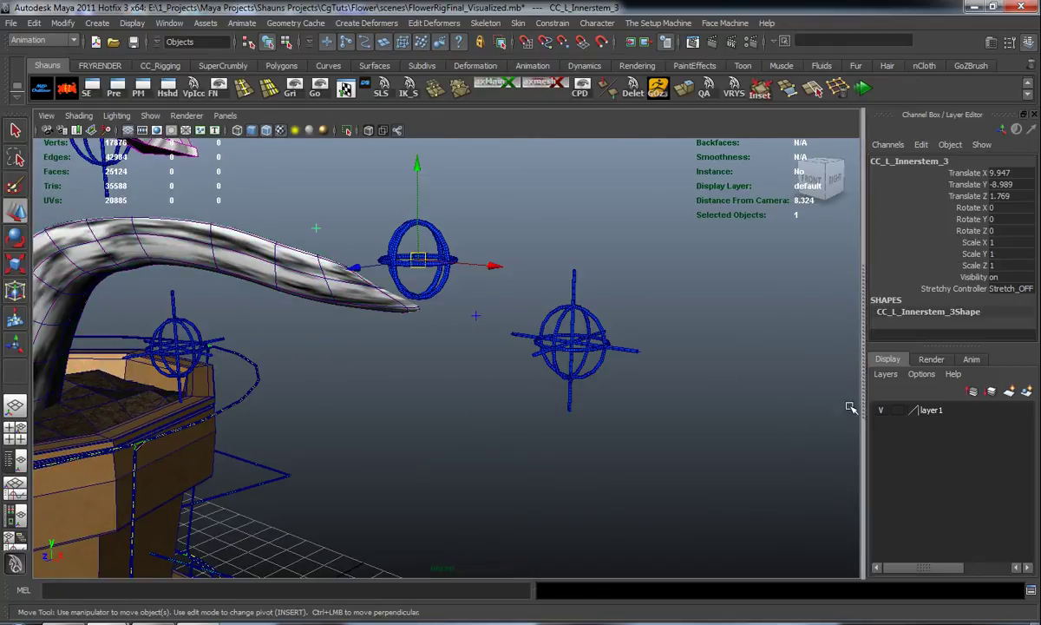
pyautogui.click(398, 230)
pyautogui.press('g')
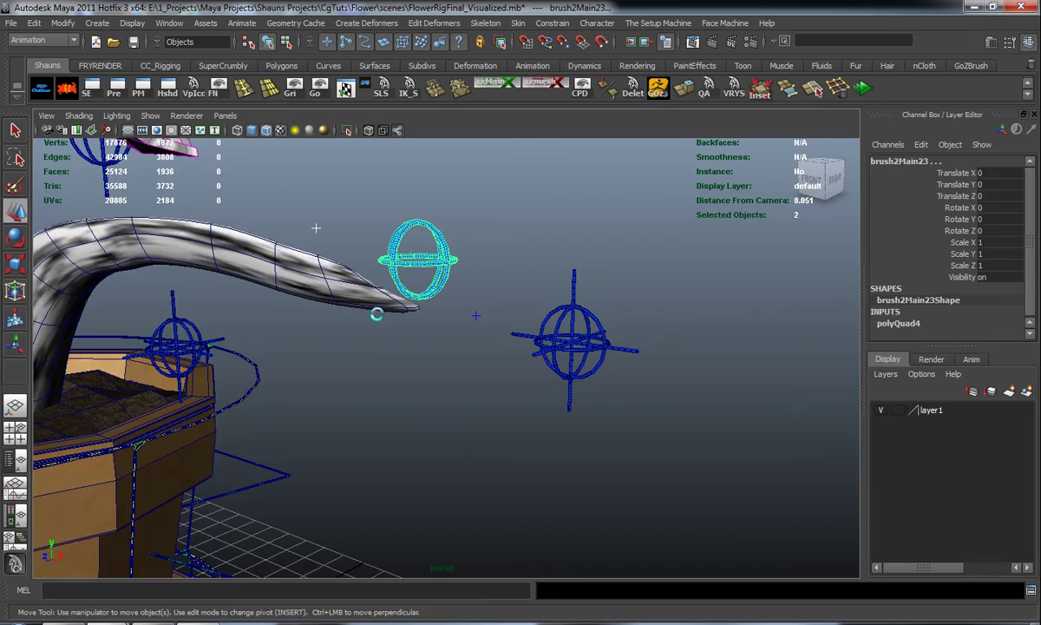
# - Parent-constrain the mesh brush2Main25 to the CC_L_outer_Stem_1 control below the lower leaf, toggling layer1's visibility to select both
pyautogui.scroll(-8, 368, 340)
pyautogui.keyDown('alt'); pyautogui.moveTo(368, 339); pyautogui.dragTo(502, 309, button='middle'); pyautogui.keyUp('alt')
pyautogui.scroll(3, 502, 309)
pyautogui.moveTo(502, 309)
pyautogui.keyDown('alt'); pyautogui.mouseDown()
pyautogui.moveTo(353, 340)
pyautogui.moveTo(177, 339)
pyautogui.mouseUp(); pyautogui.keyUp('alt')
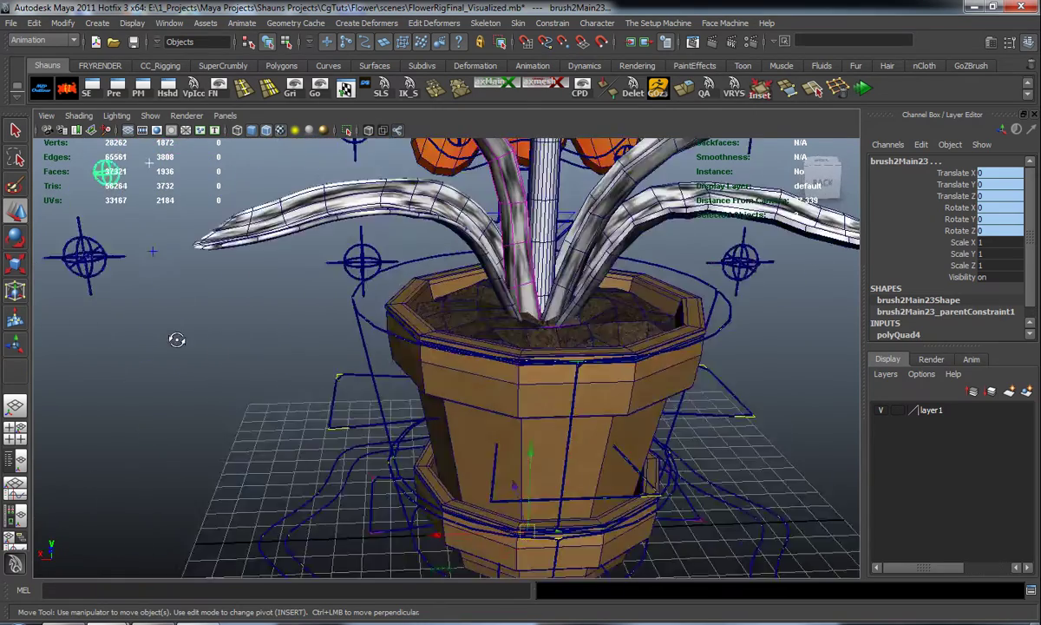
pyautogui.keyDown('alt'); pyautogui.moveTo(177, 339); pyautogui.dragTo(312, 379, button='middle'); pyautogui.keyUp('alt')
pyautogui.scroll(2, 337, 356)
pyautogui.scroll(4, 311, 379)
pyautogui.moveTo(311, 379)
pyautogui.keyDown('alt'); pyautogui.mouseDown()
pyautogui.moveTo(291, 380)
pyautogui.moveTo(306, 382)
pyautogui.mouseUp(); pyautogui.keyUp('alt')
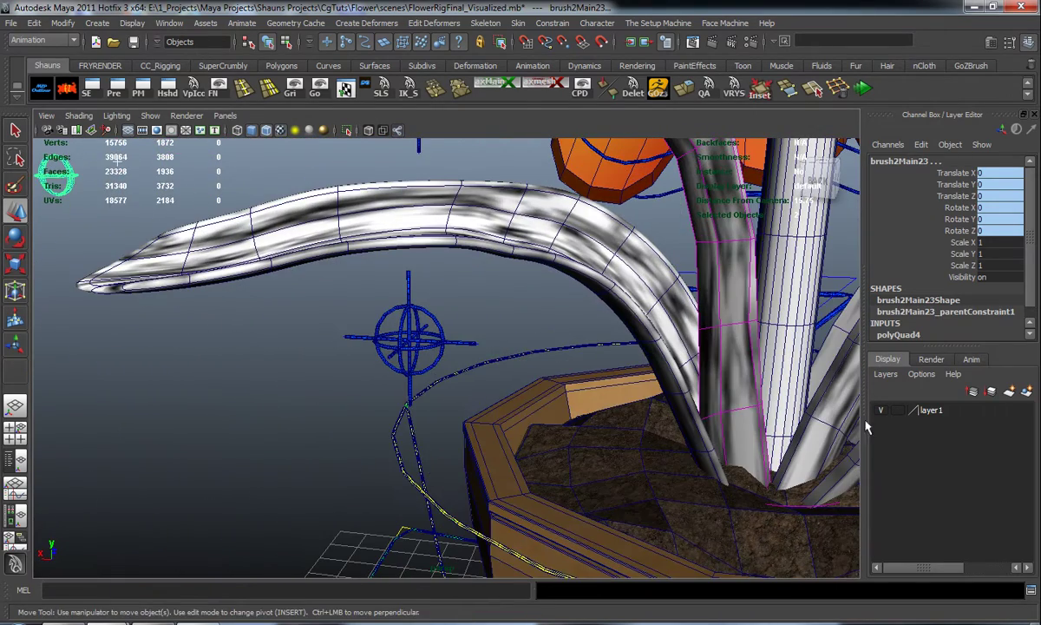
pyautogui.click(434, 339)
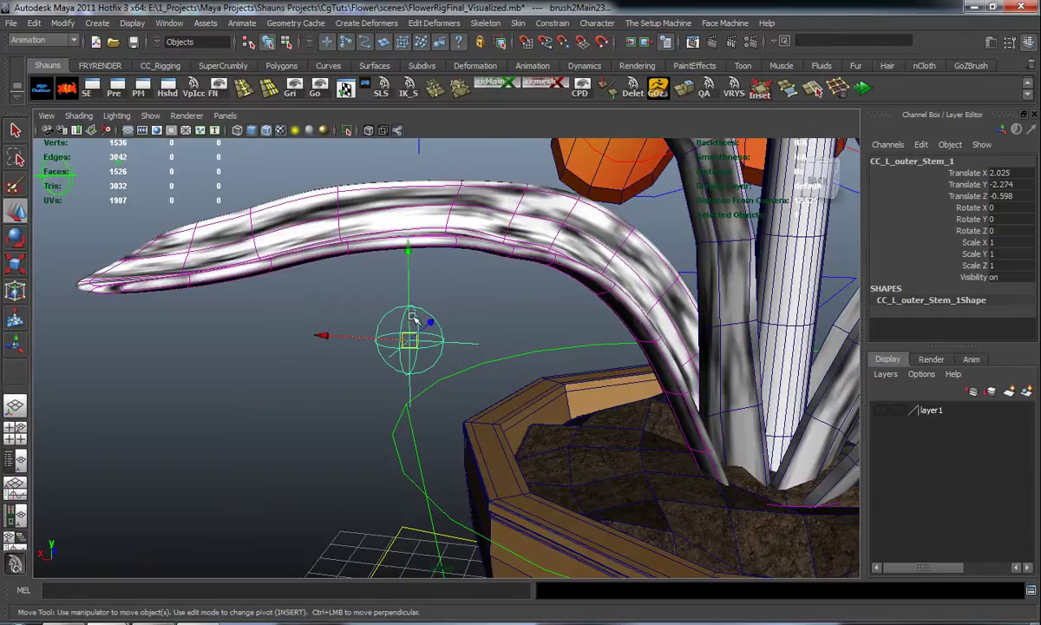
pyautogui.click(880, 411)
pyautogui.keyDown('shift'); pyautogui.click(380, 321); pyautogui.keyUp('shift')
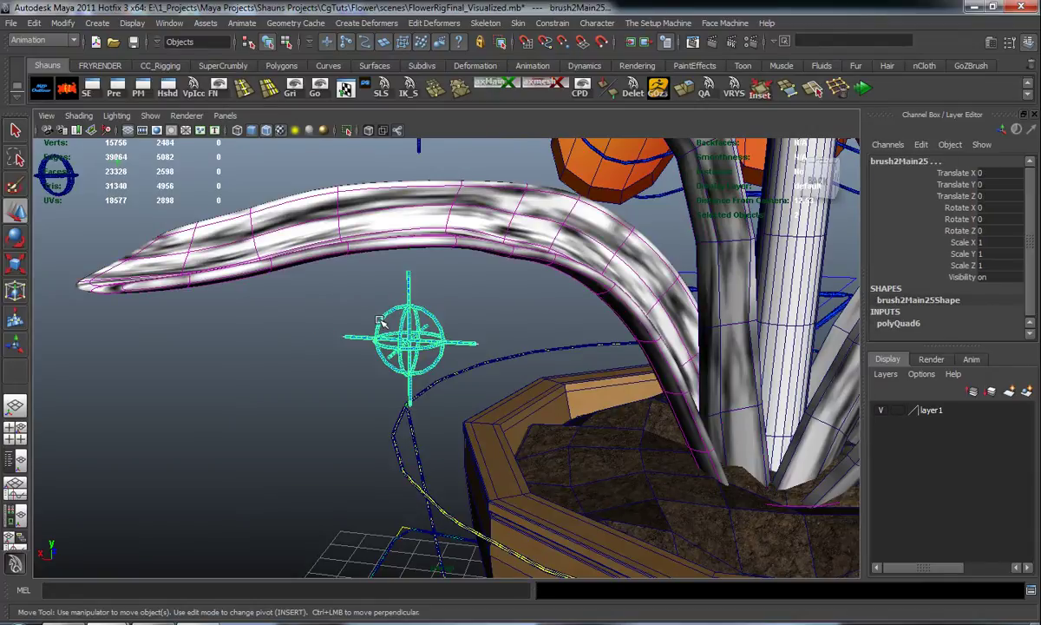
pyautogui.press('g')
# - Parent-constrain the mesh brush2Main22 to the CC_L_outer_Stem_2 control at the upper leaf, toggling layer1's visibility to select both
pyautogui.keyDown('alt'); pyautogui.moveTo(466, 249); pyautogui.dragTo(480, 371, button='middle'); pyautogui.keyUp('alt')
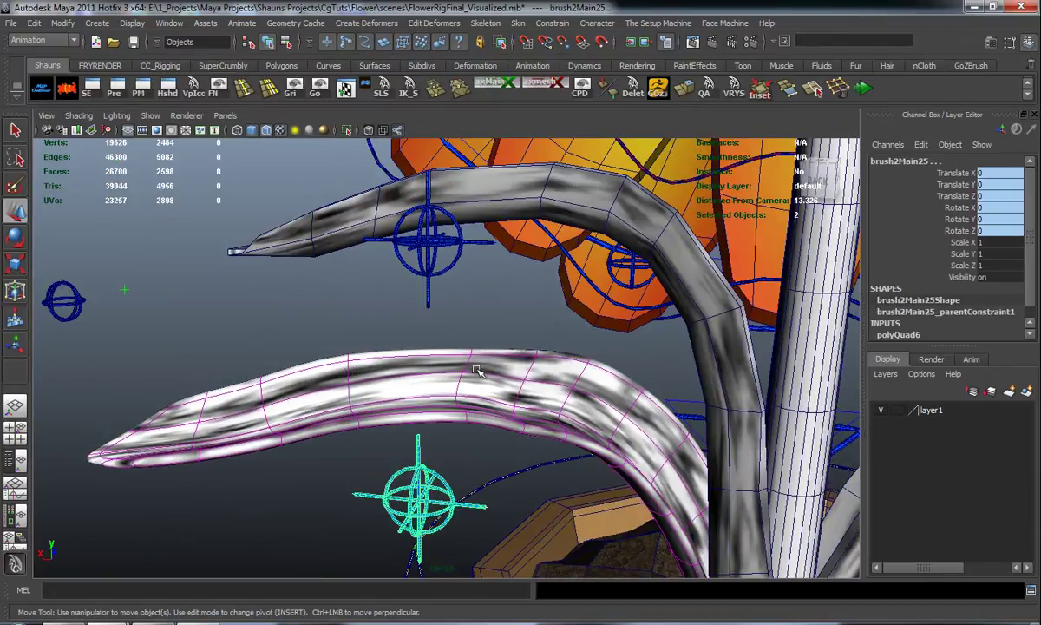
pyautogui.click(881, 411)
pyautogui.click(434, 234)
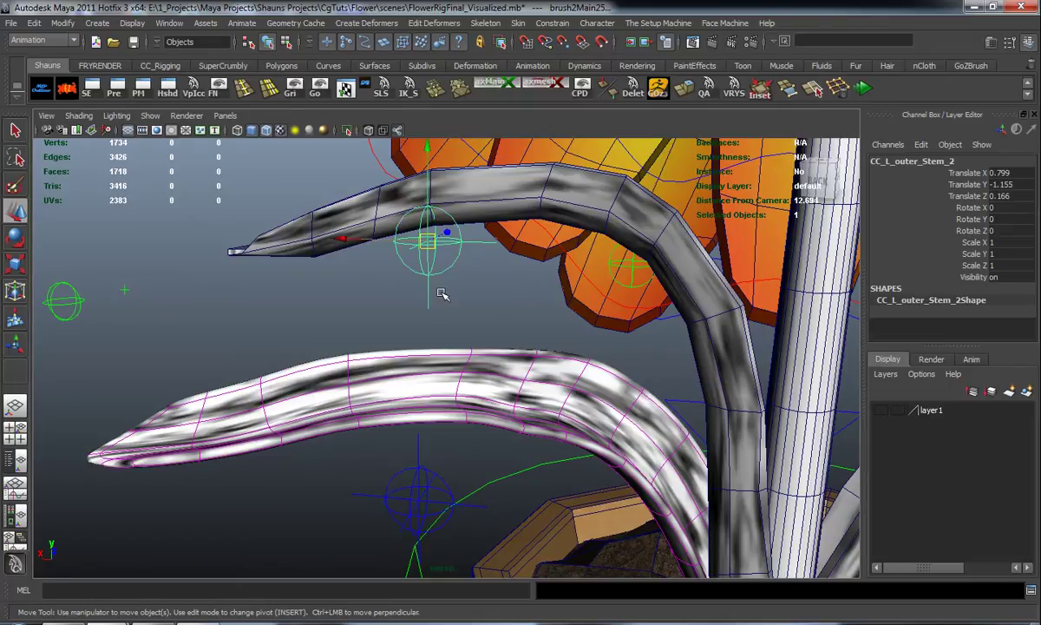
pyautogui.click(880, 411)
pyautogui.press('f')
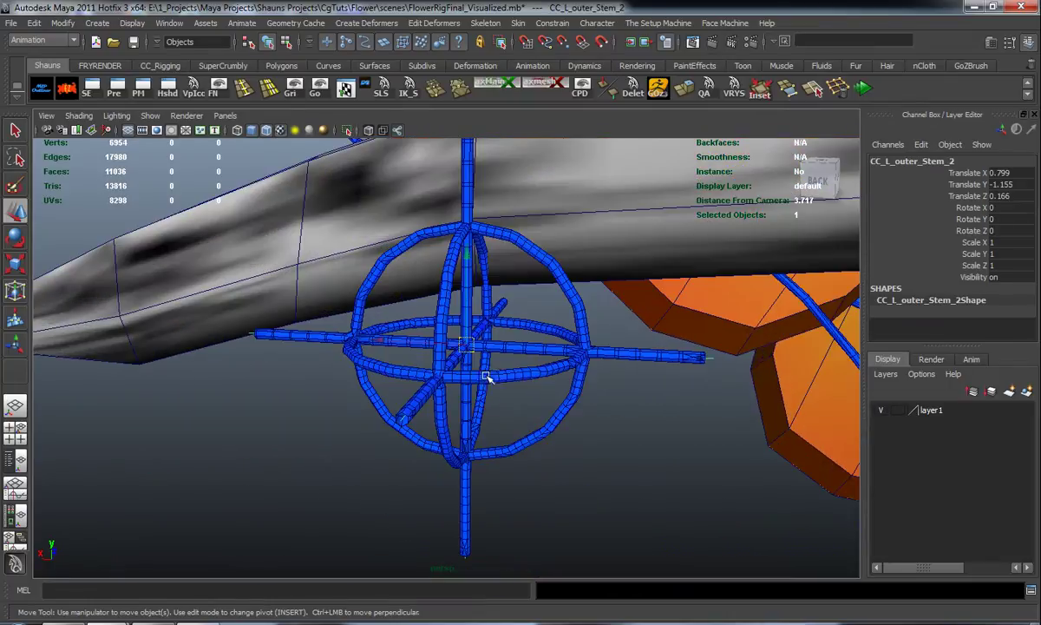
pyautogui.keyDown('shift'); pyautogui.click(564, 314); pyautogui.keyUp('shift')
pyautogui.press('g')
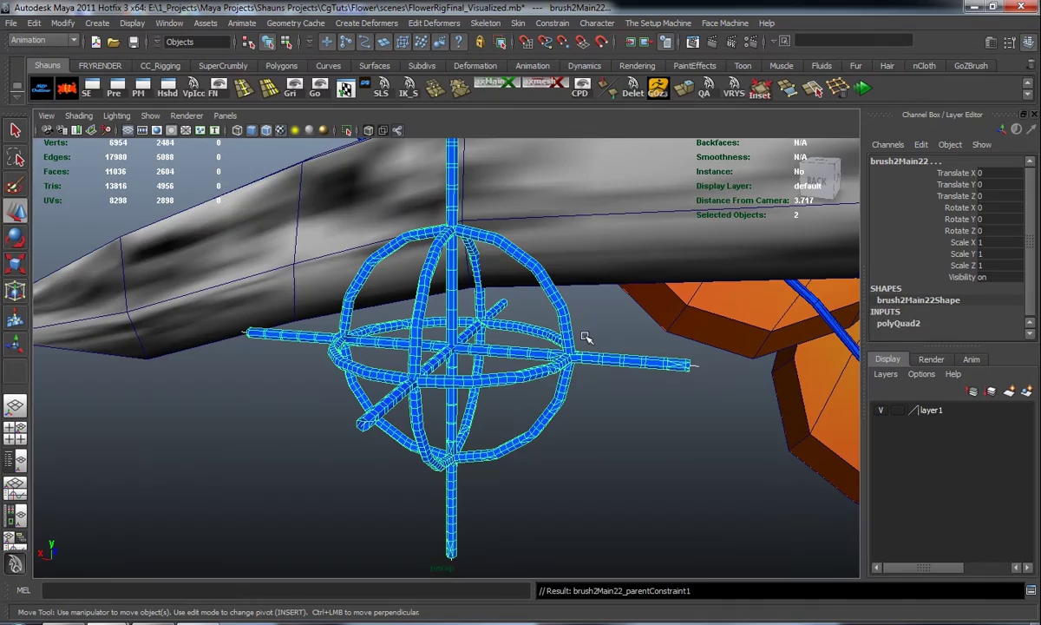
# - Parent-constrain the mesh brush2Main20 to the CC_L_Innerstem_1 control in front of the petals, toggling layer1's visibility to select both
pyautogui.scroll(-10, 599, 387)
pyautogui.keyDown('alt'); pyautogui.moveTo(590, 414); pyautogui.dragTo(846, 401); pyautogui.keyUp('alt')
pyautogui.click(880, 409)
pyautogui.scroll(6, 437, 304)
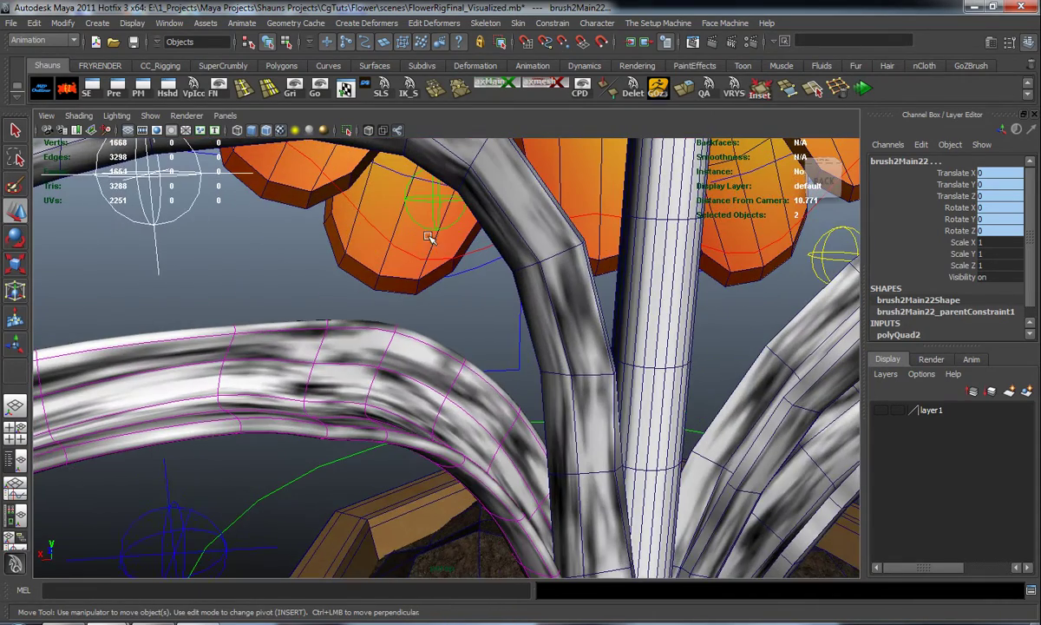
pyautogui.click(436, 195)
pyautogui.click(881, 409)
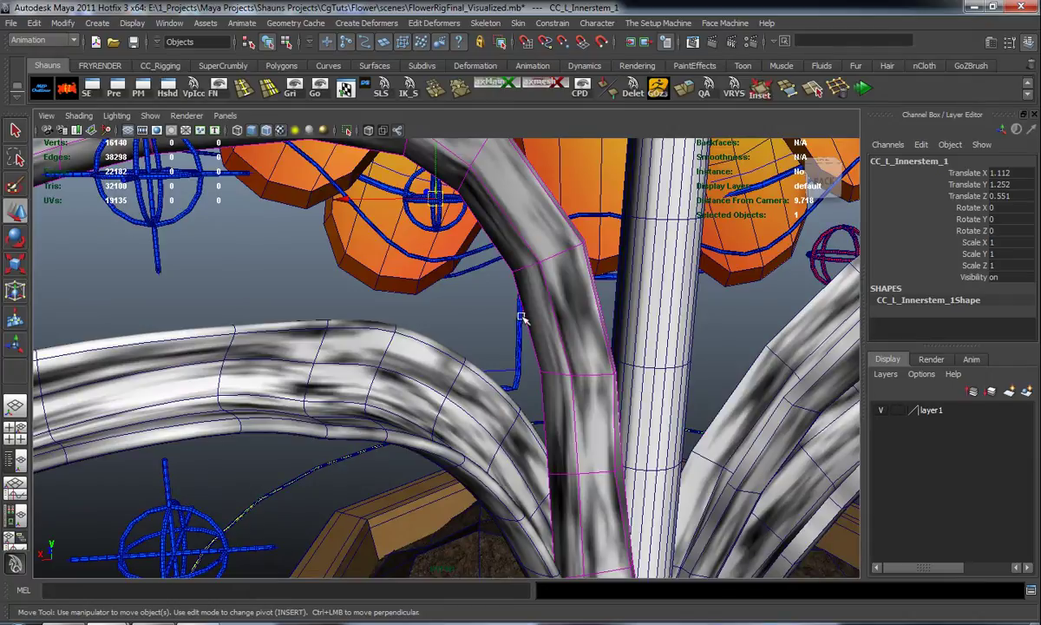
pyautogui.click(392, 209)
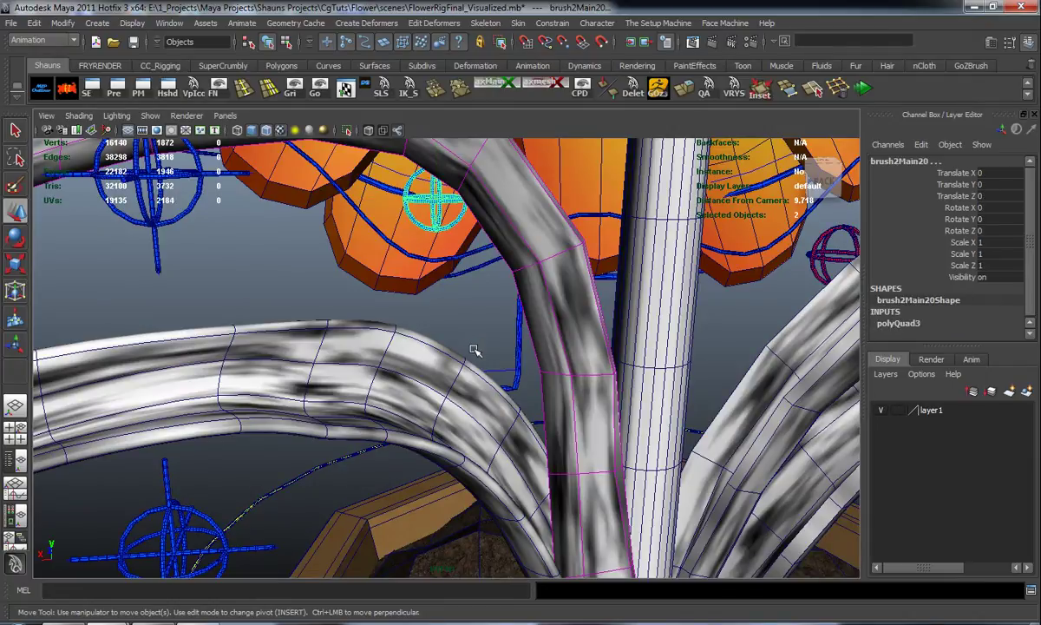
pyautogui.press('g')
# - Parent-constrain the mesh brush2Main17 to the CC_r_Innerstem__1 control on the opposite side of the stem, toggling layer1's visibility to select both
pyautogui.scroll(-9, 479, 361)
pyautogui.keyDown('alt'); pyautogui.moveTo(499, 425); pyautogui.dragTo(427, 329, button='middle'); pyautogui.keyUp('alt')
pyautogui.scroll(4, 429, 329)
pyautogui.keyDown('alt'); pyautogui.moveTo(431, 329); pyautogui.dragTo(425, 333); pyautogui.keyUp('alt')
pyautogui.keyDown('alt'); pyautogui.moveTo(495, 322); pyautogui.dragTo(468, 418, button='middle'); pyautogui.keyUp('alt')
pyautogui.scroll(5, 434, 418)
pyautogui.keyDown('alt'); pyautogui.moveTo(432, 418); pyautogui.dragTo(488, 426); pyautogui.keyUp('alt')
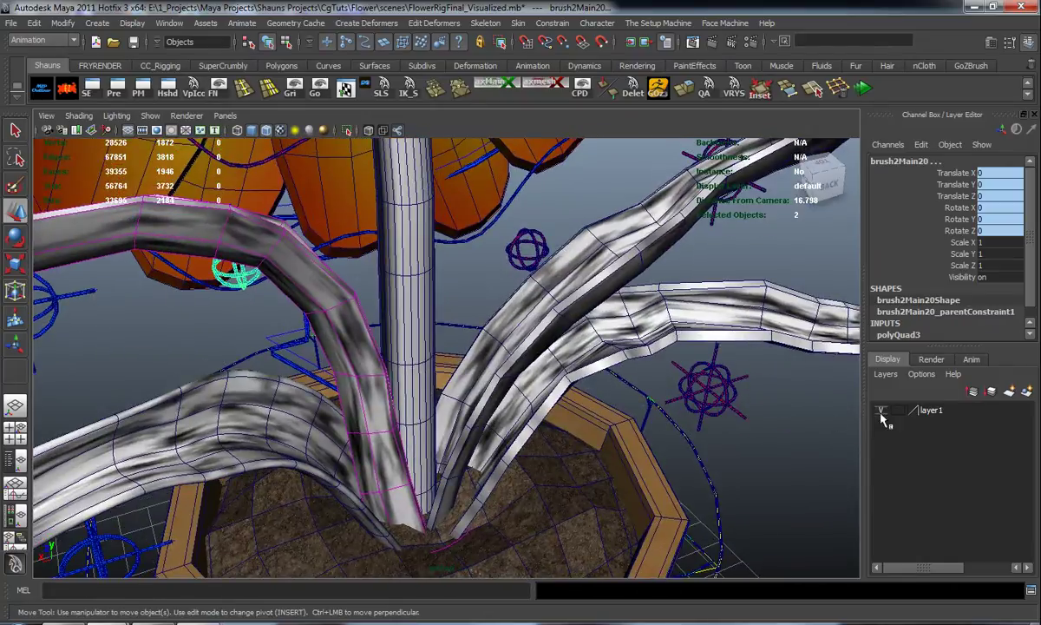
pyautogui.click(881, 410)
pyautogui.click(526, 249)
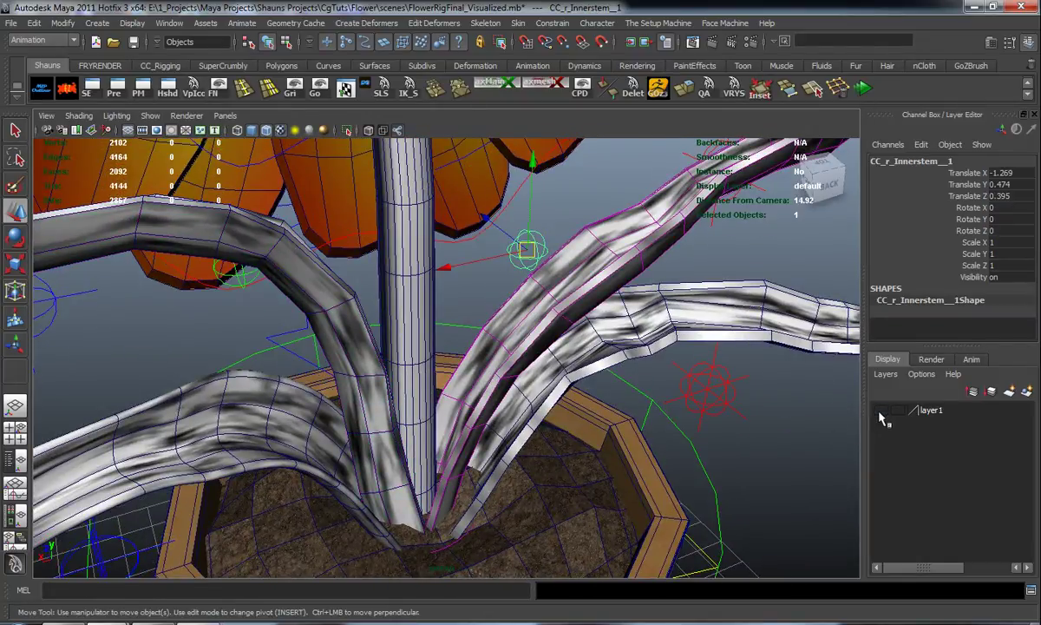
pyautogui.click(881, 410)
pyautogui.keyDown('shift'); pyautogui.click(541, 234); pyautogui.keyUp('shift')
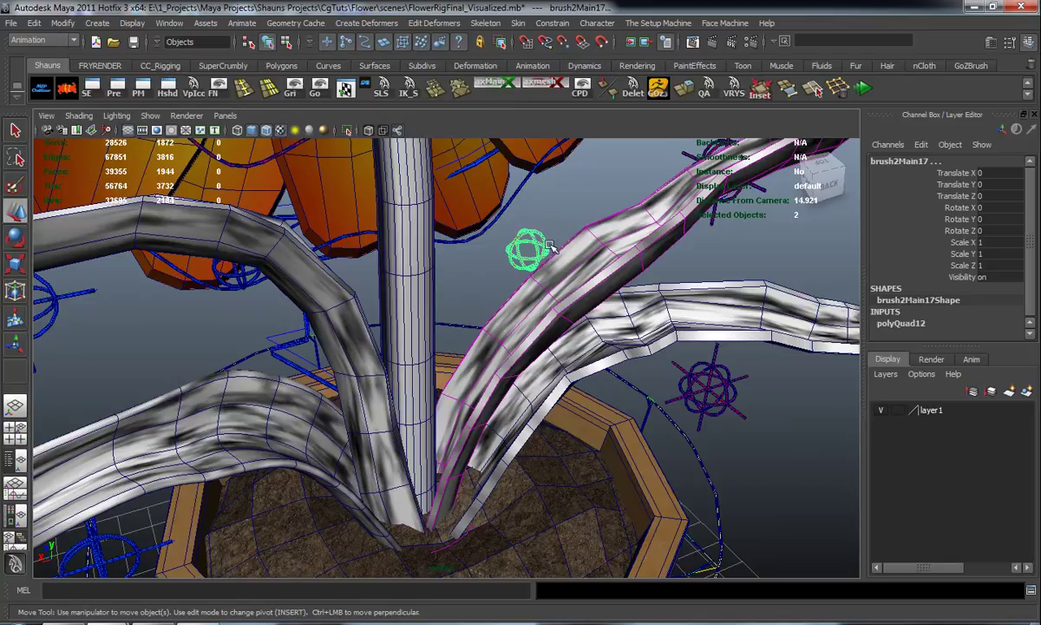
pyautogui.press('g')
# - Parent-constrain the red mesh brush2Main16 to the CC_R_outer_Stem_1 control beside the pot rim, toggling layer1's visibility to select both
pyautogui.keyDown('alt'); pyautogui.moveTo(679, 371); pyautogui.dragTo(501, 339, button='middle'); pyautogui.keyUp('alt')
pyautogui.keyDown('alt'); pyautogui.moveTo(501, 338); pyautogui.dragTo(782, 393, button='right'); pyautogui.keyUp('alt')
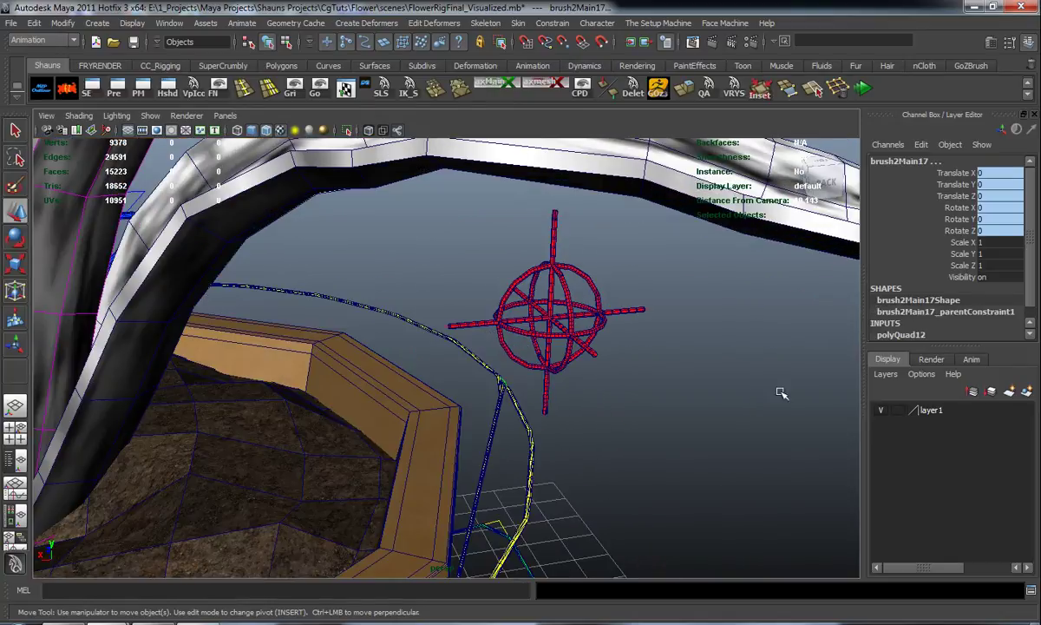
pyautogui.click(880, 410)
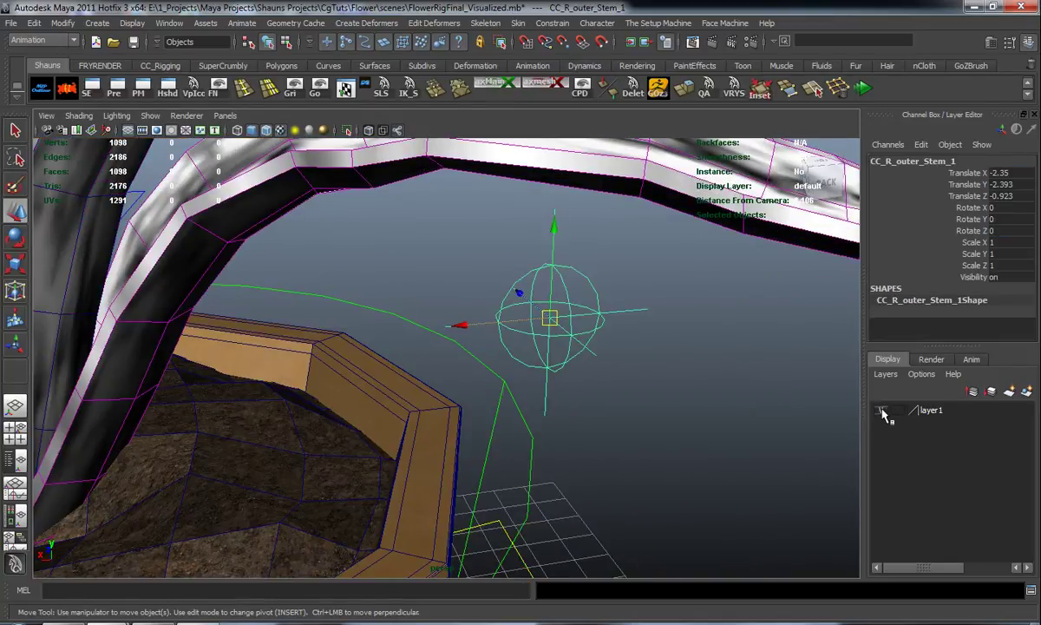
pyautogui.click(882, 411)
pyautogui.keyDown('shift'); pyautogui.click(592, 279); pyautogui.keyUp('shift')
pyautogui.press('g')
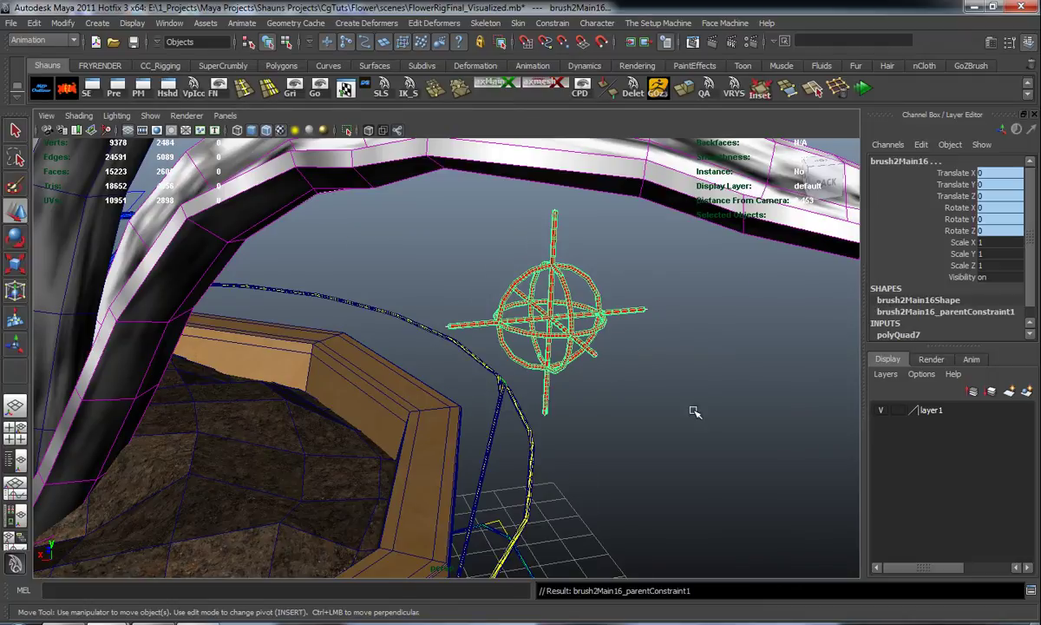
# - Parent-constrain the red tube mesh beyond the leaf tip to the CC_R_outer_Stem_3 control, toggling layer1's visibility to select both
pyautogui.keyDown('alt'); pyautogui.moveTo(695, 412); pyautogui.dragTo(551, 421, button='right'); pyautogui.keyUp('alt')
pyautogui.keyDown('alt'); pyautogui.moveTo(551, 421); pyautogui.dragTo(443, 417, button='middle'); pyautogui.keyUp('alt')
pyautogui.keyDown('alt'); pyautogui.moveTo(443, 416); pyautogui.dragTo(574, 414, button='right'); pyautogui.keyUp('alt')
pyautogui.keyDown('alt'); pyautogui.moveTo(573, 414); pyautogui.dragTo(596, 404); pyautogui.keyUp('alt')
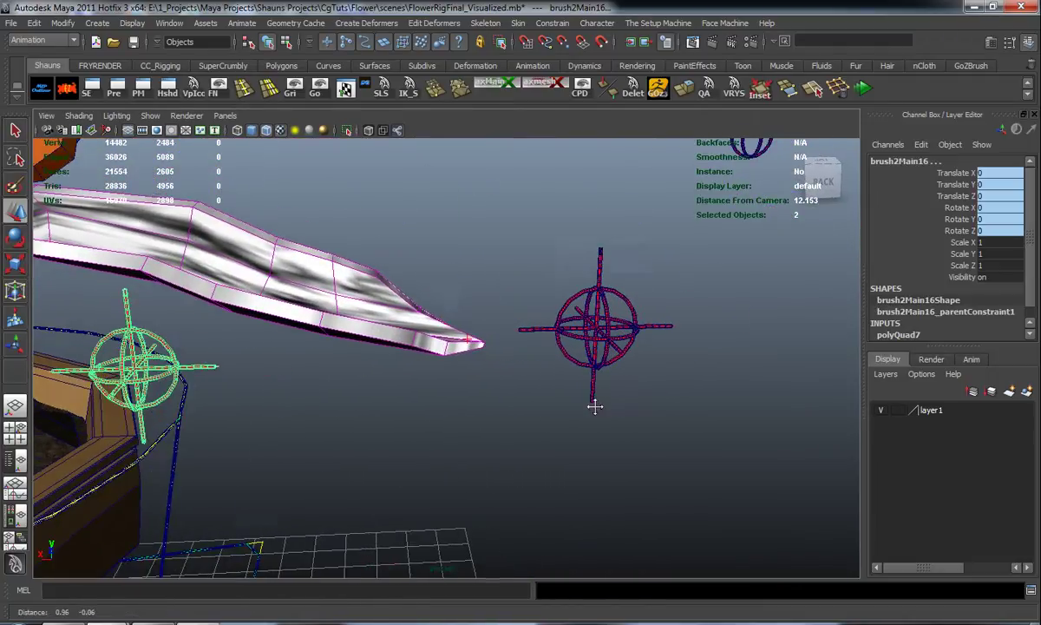
pyautogui.click(881, 411)
pyautogui.click(594, 310)
pyautogui.click(881, 411)
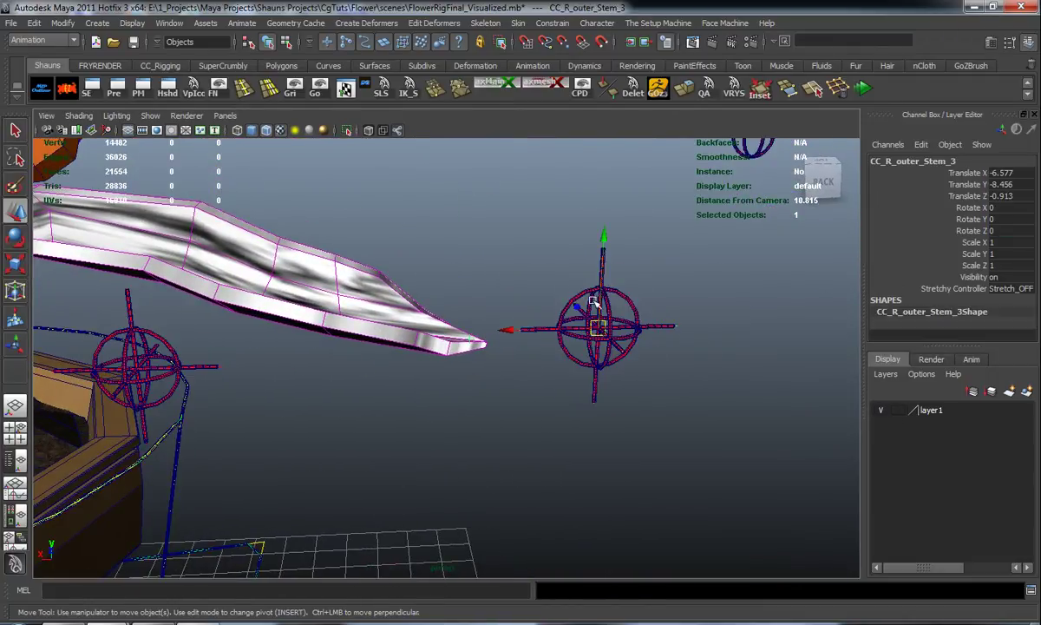
pyautogui.keyDown('shift'); pyautogui.click(575, 299); pyautogui.keyUp('shift')
pyautogui.press('g')
# - Parent-constrain the mesh brush2Main19 to the CC_R_Innerstem_2 control above the upper leaf, toggling layer1's visibility to select both
pyautogui.keyDown('alt'); pyautogui.moveTo(571, 295); pyautogui.dragTo(562, 332, button='right'); pyautogui.keyUp('alt')
pyautogui.keyDown('alt'); pyautogui.moveTo(562, 332); pyautogui.dragTo(520, 453, button='middle'); pyautogui.keyUp('alt')
pyautogui.keyDown('alt'); pyautogui.moveTo(520, 453); pyautogui.dragTo(535, 424, button='right'); pyautogui.keyUp('alt')
pyautogui.click(881, 410)
pyautogui.keyDown('alt'); pyautogui.moveTo(664, 407); pyautogui.dragTo(605, 392, button='right'); pyautogui.keyUp('alt')
pyautogui.keyDown('alt'); pyautogui.moveTo(605, 393); pyautogui.dragTo(729, 428, button='middle'); pyautogui.keyUp('alt')
pyautogui.click(493, 306)
pyautogui.keyDown('alt'); pyautogui.moveTo(415, 305); pyautogui.dragTo(490, 303); pyautogui.keyUp('alt')
pyautogui.click(533, 265)
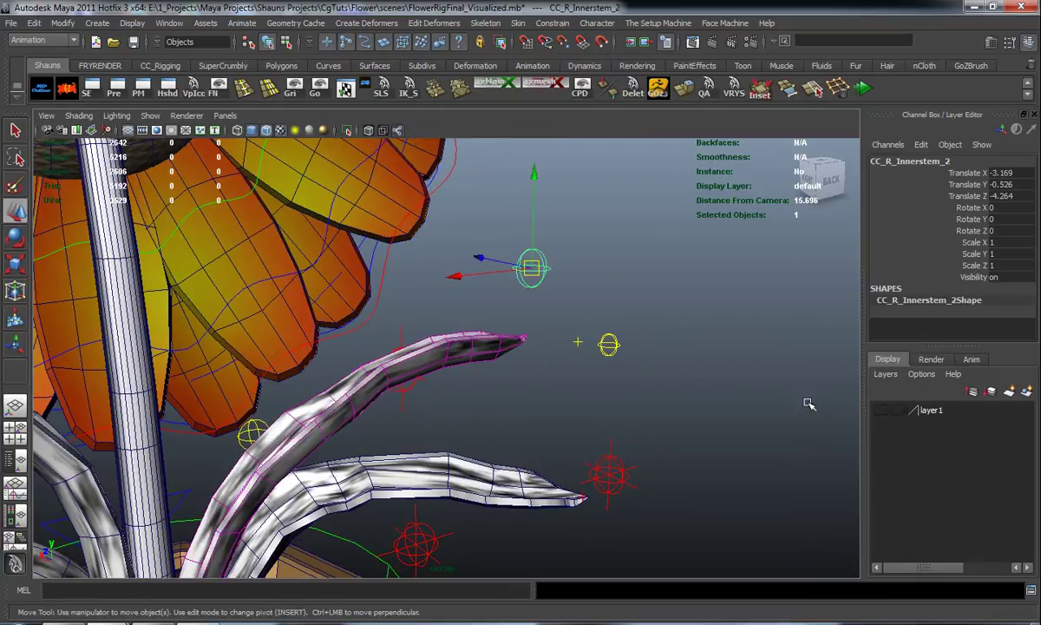
pyautogui.click(881, 411)
pyautogui.keyDown('alt'); pyautogui.moveTo(551, 293); pyautogui.dragTo(519, 354, button='middle'); pyautogui.keyUp('alt')
pyautogui.scroll(5, 518, 353)
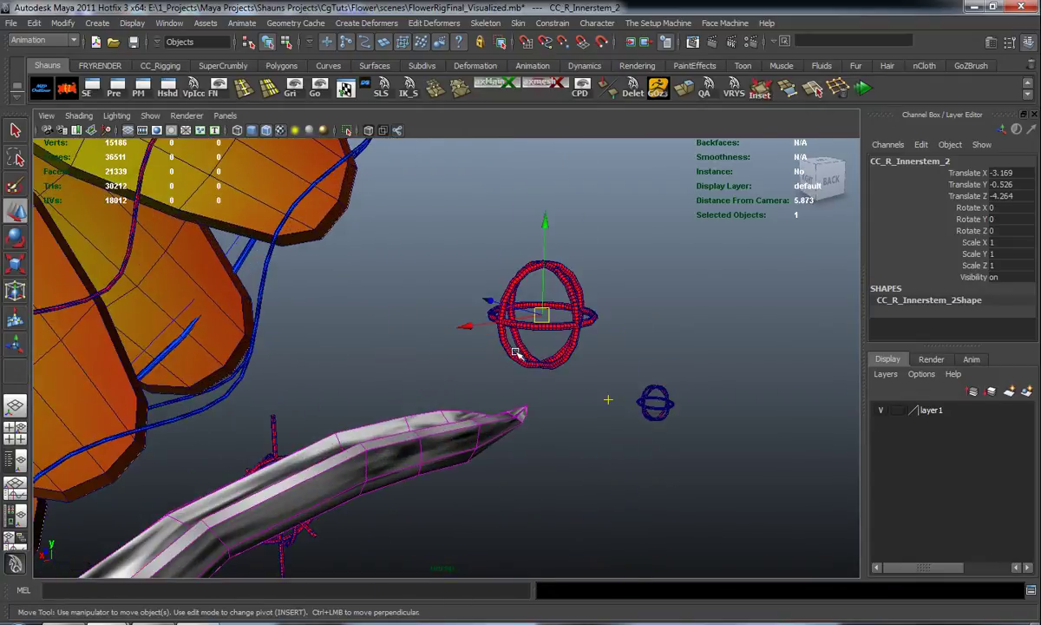
pyautogui.click(508, 352)
pyautogui.press('g')
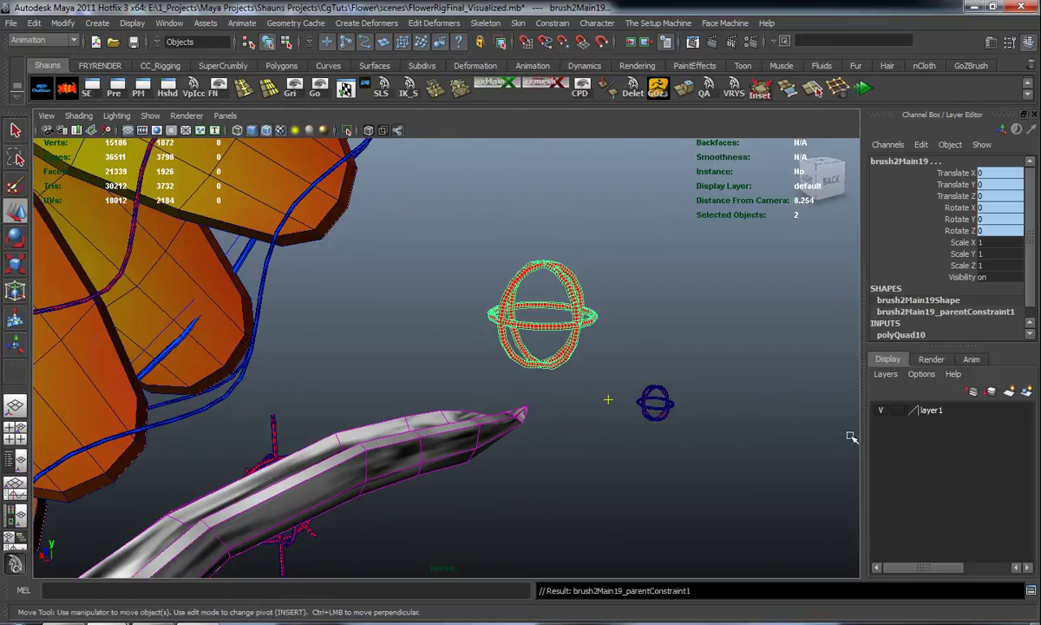
# - Parent-constrain the mesh brush2Main18 to the CC_R_outer_Stem_2 control behind the leaf, toggling layer1's visibility and undoing the control's accidental move
pyautogui.click(880, 411)
pyautogui.click(276, 431)
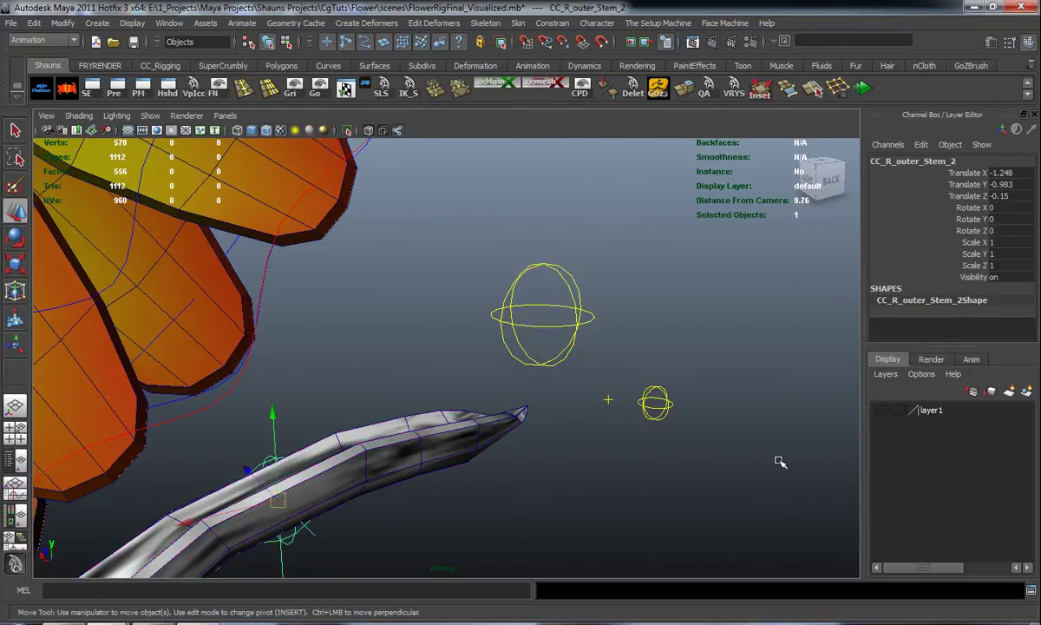
pyautogui.click(880, 412)
pyautogui.moveTo(283, 501); pyautogui.dragTo(310, 426)
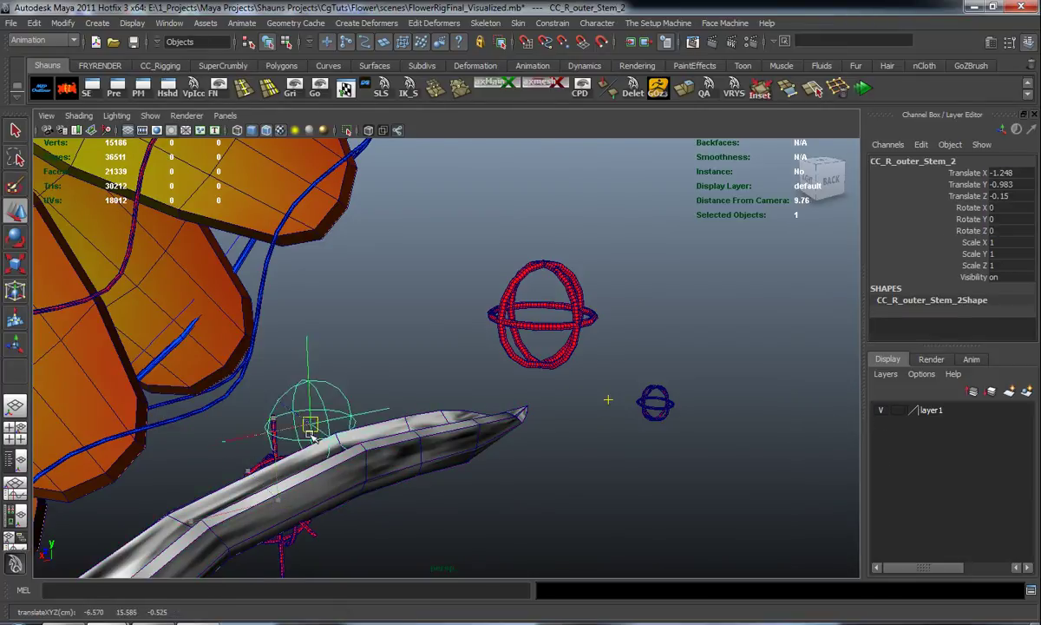
pyautogui.hotkey('ctrl', 'z')
pyautogui.keyDown('alt'); pyautogui.moveTo(305, 467); pyautogui.dragTo(464, 351, button='middle'); pyautogui.keyUp('alt')
pyautogui.moveTo(464, 352)
pyautogui.keyDown('alt'); pyautogui.mouseDown(button='right')
pyautogui.moveTo(487, 353)
pyautogui.moveTo(474, 357)
pyautogui.mouseUp(button='right'); pyautogui.keyUp('alt')
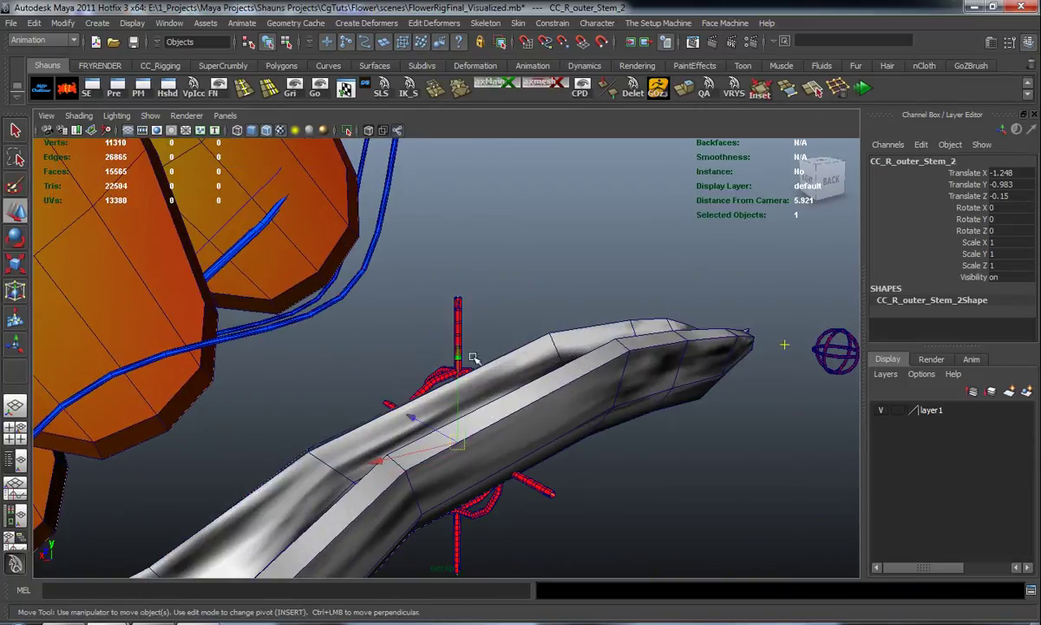
pyautogui.keyDown('shift'); pyautogui.click(458, 309); pyautogui.keyUp('shift')
pyautogui.press('g')
# - Parent-constrain the small sphere mesh brush2Main14 to the CC_R_Innerstem_3 control beyond the leaf tip, toggling layer1's visibility to select both
pyautogui.scroll(-4, 650, 388)
pyautogui.keyDown('alt'); pyautogui.moveTo(649, 388); pyautogui.dragTo(297, 398, button='middle'); pyautogui.keyUp('alt')
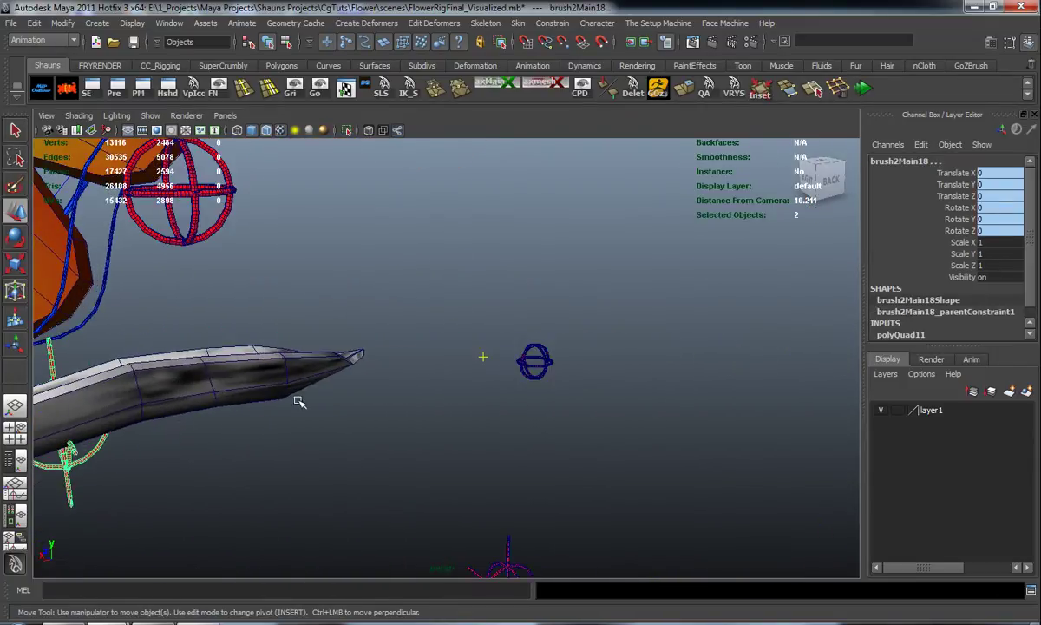
pyautogui.scroll(2, 507, 372)
pyautogui.moveTo(477, 380)
pyautogui.keyDown('alt'); pyautogui.mouseDown(button='middle')
pyautogui.moveTo(444, 389)
pyautogui.moveTo(286, 375)
pyautogui.mouseUp(button='middle'); pyautogui.keyUp('alt')
pyautogui.scroll(4, 368, 372)
pyautogui.moveTo(368, 371)
pyautogui.keyDown('alt'); pyautogui.mouseDown(button='middle')
pyautogui.moveTo(302, 364)
pyautogui.moveTo(337, 332)
pyautogui.mouseUp(button='middle'); pyautogui.keyUp('alt')
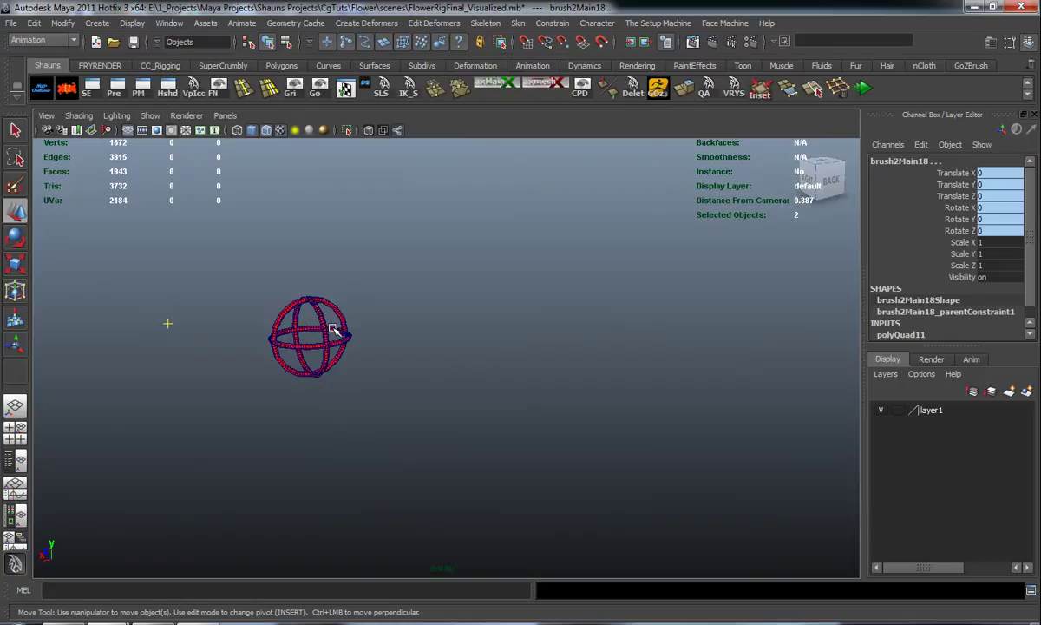
pyautogui.click(330, 331)
pyautogui.press('f')
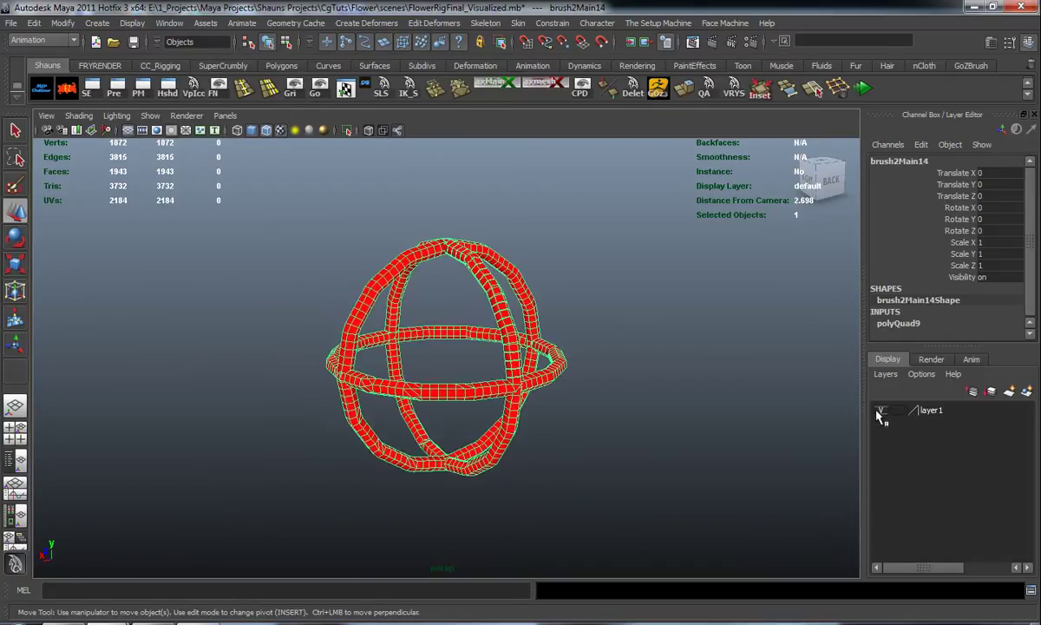
pyautogui.click(881, 412)
pyautogui.click(568, 398)
pyautogui.moveTo(466, 358); pyautogui.dragTo(752, 436)
pyautogui.click(881, 410)
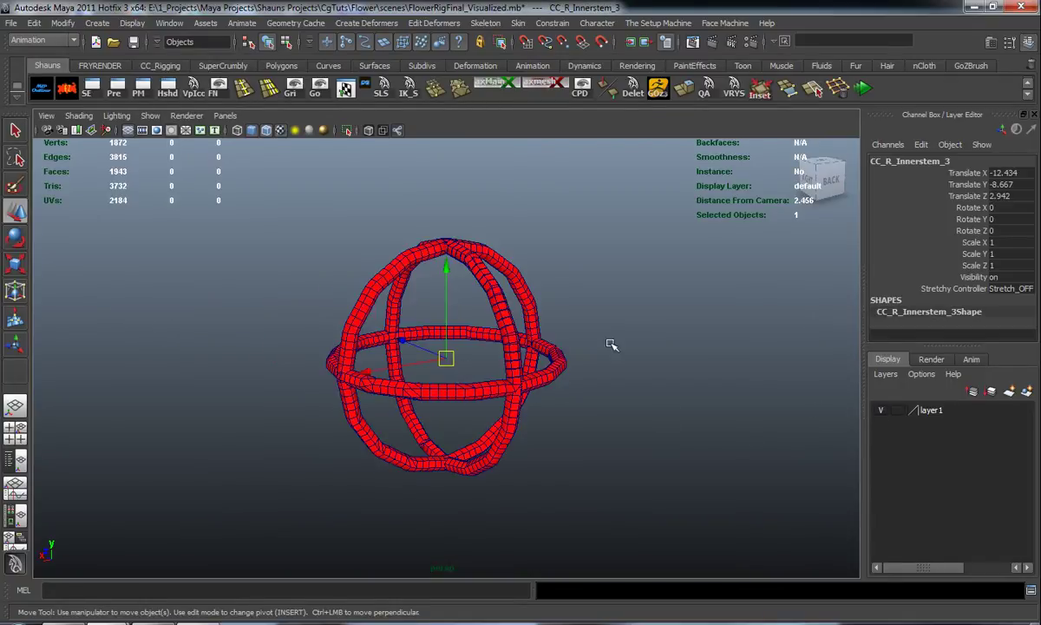
pyautogui.keyDown('shift'); pyautogui.click(455, 250); pyautogui.keyUp('shift')
pyautogui.press('g')
# - Parent-constrain the mesh brush2Main26 to the CC_PotMain1 control around the flower pot, toggling layer1's visibility to select both
pyautogui.scroll(-12, 479, 351)
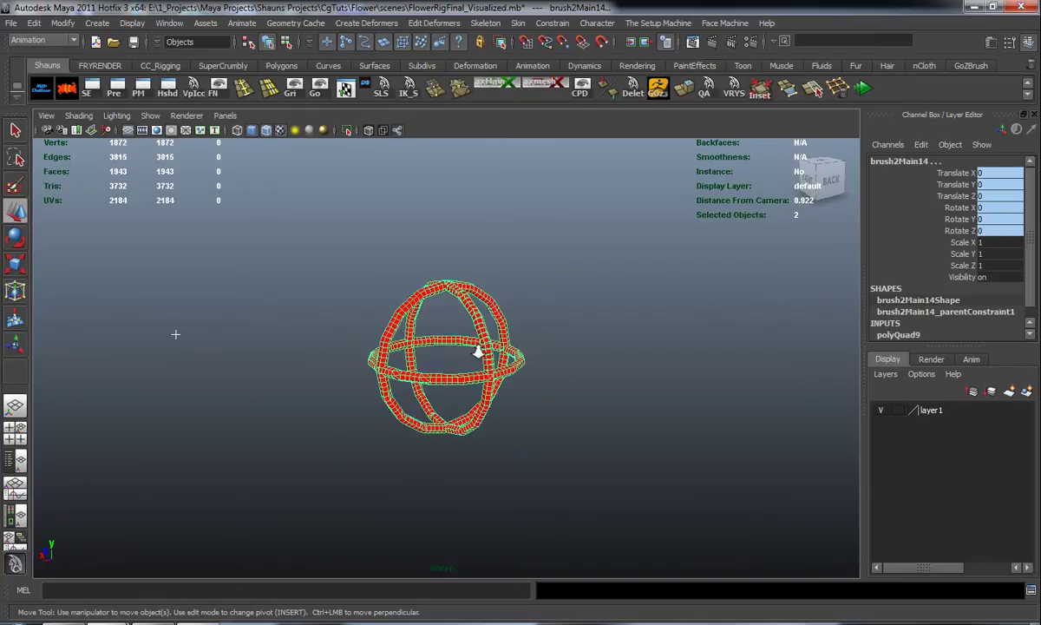
pyautogui.click(463, 377)
pyautogui.scroll(-3, 432, 422)
pyautogui.keyDown('alt'); pyautogui.moveTo(434, 420); pyautogui.dragTo(525, 293, button='middle'); pyautogui.keyUp('alt')
pyautogui.scroll(5, 524, 299)
pyautogui.keyDown('alt'); pyautogui.moveTo(425, 398); pyautogui.dragTo(644, 383); pyautogui.keyUp('alt')
pyautogui.keyDown('alt'); pyautogui.moveTo(644, 384); pyautogui.dragTo(451, 439, button='middle'); pyautogui.keyUp('alt')
pyautogui.scroll(4, 453, 439)
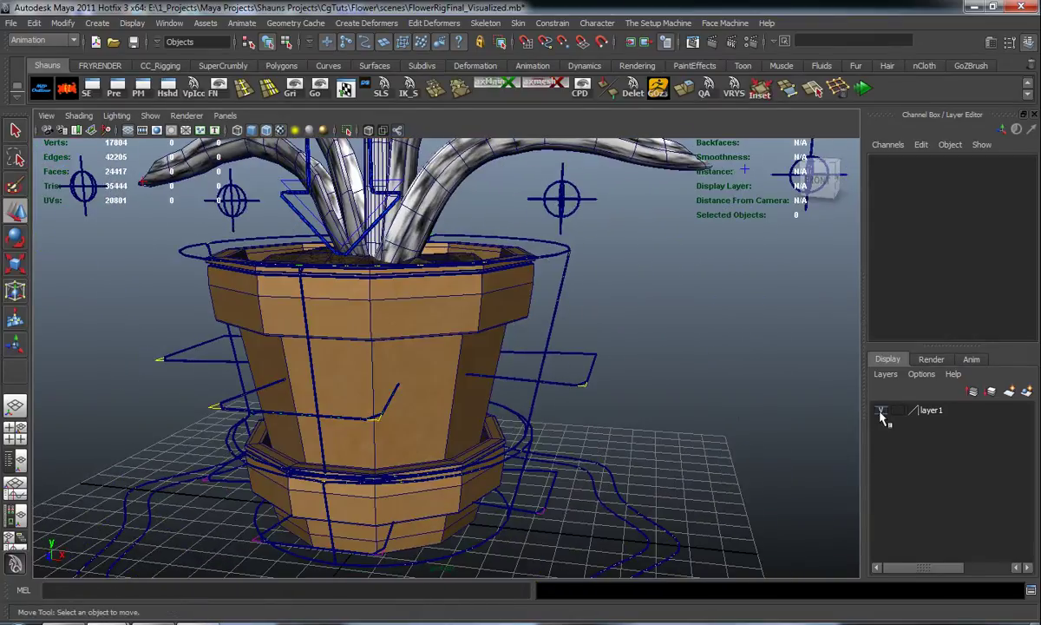
pyautogui.click(817, 387)
pyautogui.click(525, 243)
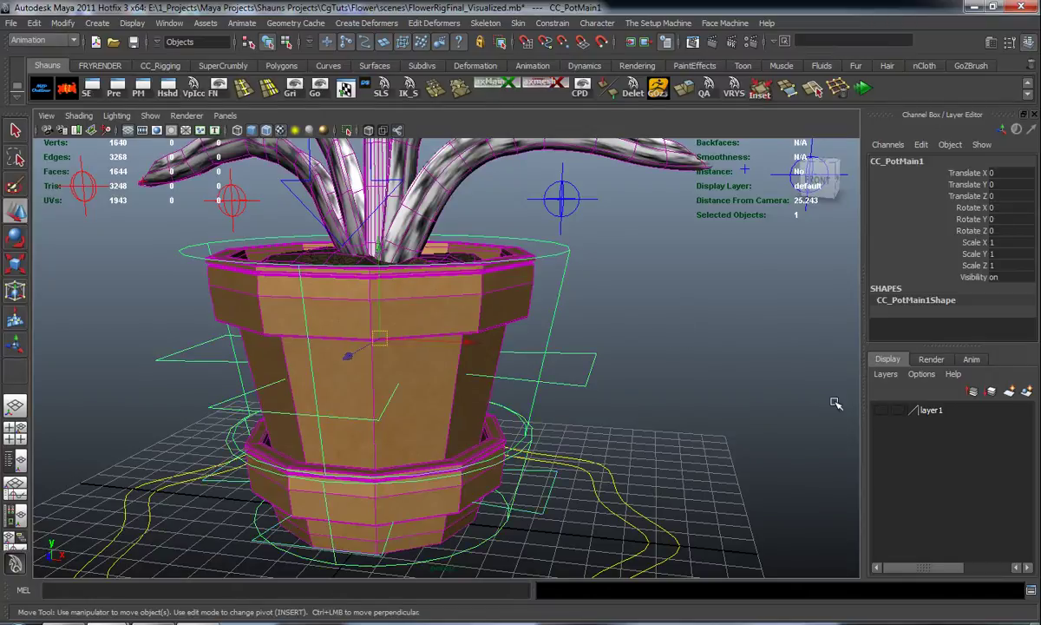
pyautogui.click(881, 410)
pyautogui.click(533, 243)
pyautogui.press('g')
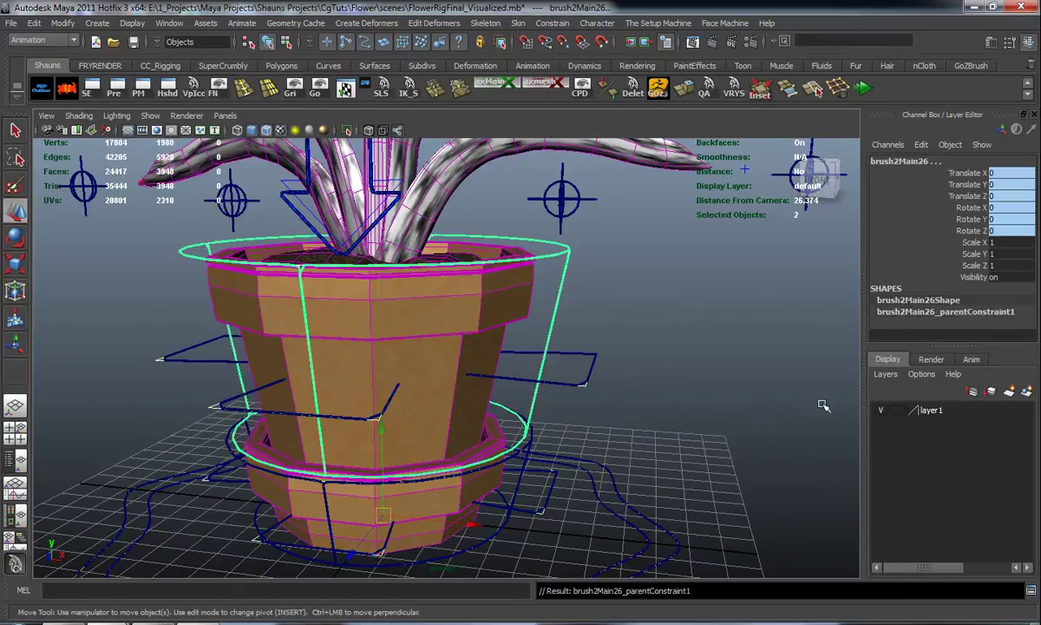
# - Parent-constrain the arrow mesh brush2Main27 to the CC_Pot_Sway control at mid-pot height, toggling layer1's visibility to select both
pyautogui.click(881, 412)
pyautogui.click(539, 328)
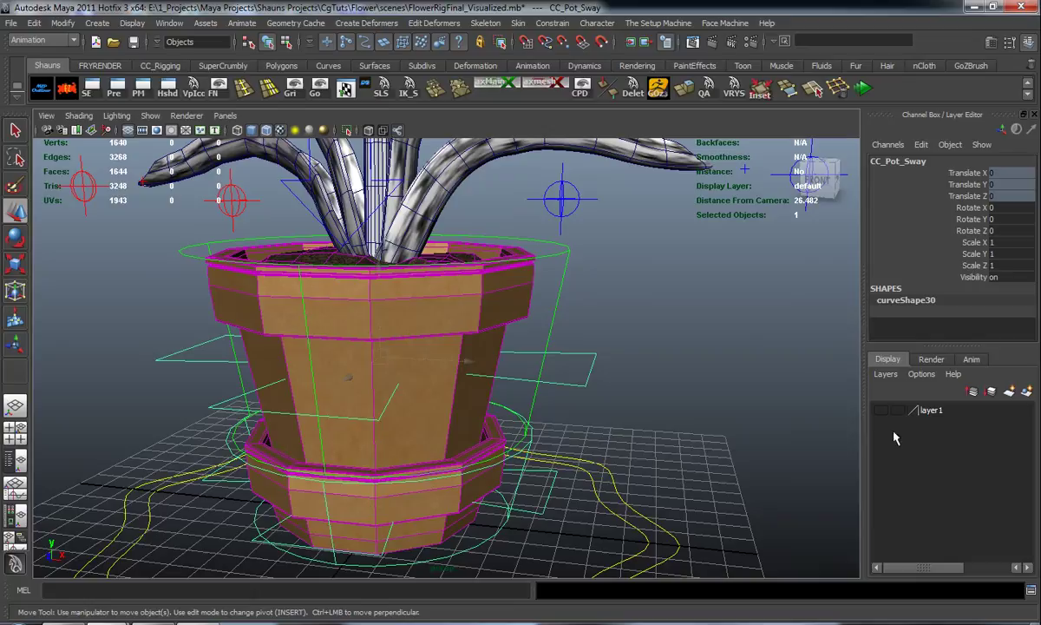
pyautogui.click(881, 411)
pyautogui.keyDown('shift'); pyautogui.click(596, 363); pyautogui.keyUp('shift')
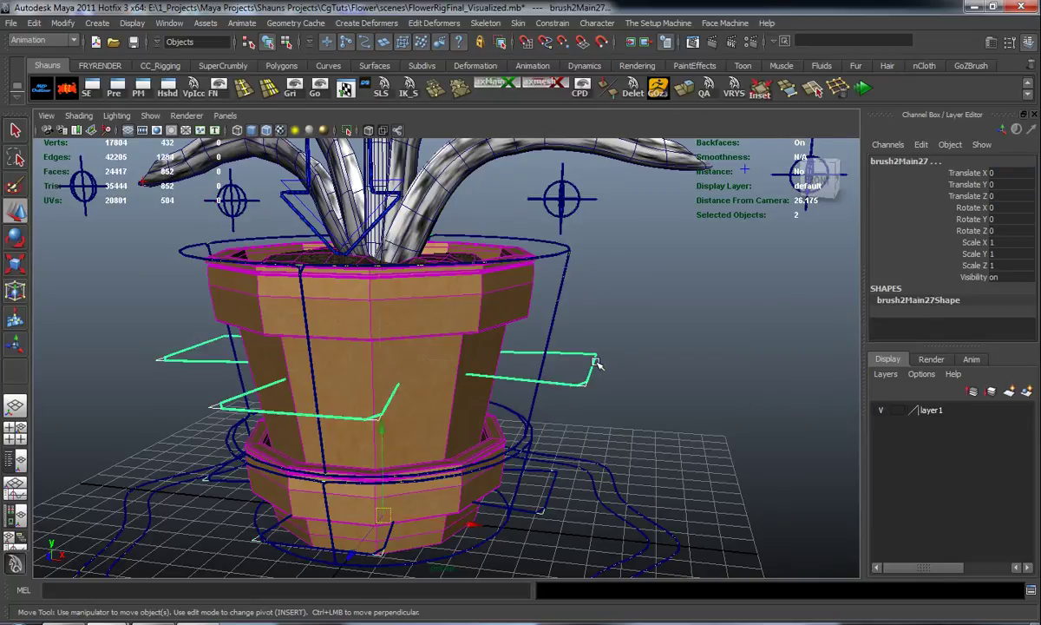
pyautogui.press('g')
# - Parent-constrain the mesh brush2Main29 to the CC_PotBase control around the saucer, toggling layer1's visibility to select both
pyautogui.click(879, 412)
pyautogui.click(536, 400)
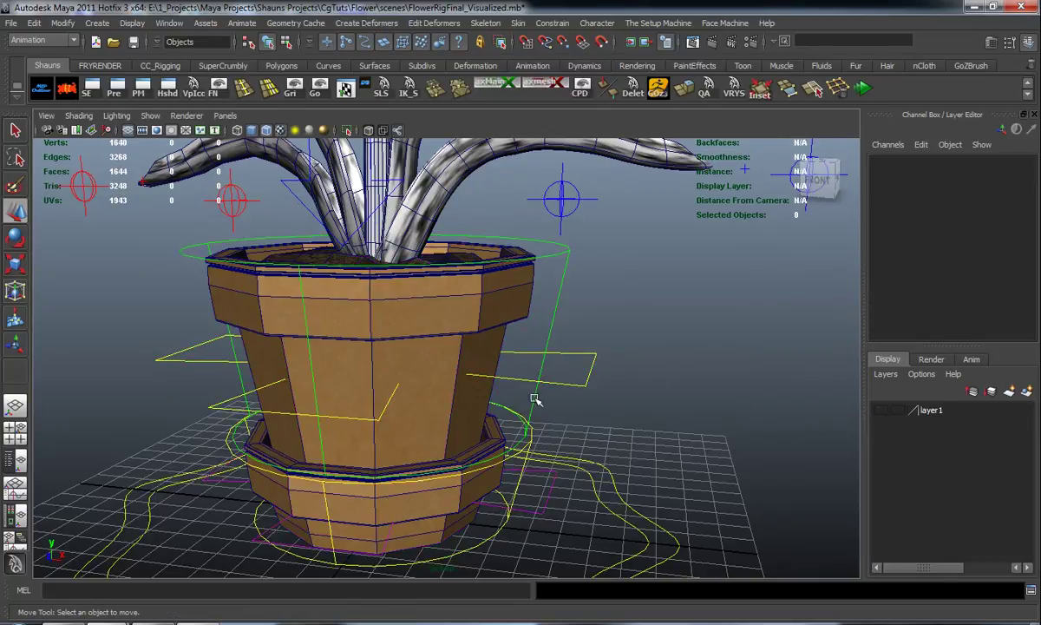
pyautogui.keyDown('alt'); pyautogui.moveTo(534, 400); pyautogui.dragTo(506, 393, button='right'); pyautogui.keyUp('alt')
pyautogui.moveTo(506, 392)
pyautogui.keyDown('alt'); pyautogui.mouseDown(button='middle')
pyautogui.moveTo(506, 329)
pyautogui.moveTo(420, 339)
pyautogui.mouseUp(button='middle'); pyautogui.keyUp('alt')
pyautogui.scroll(3, 505, 338)
pyautogui.scroll(3, 418, 340)
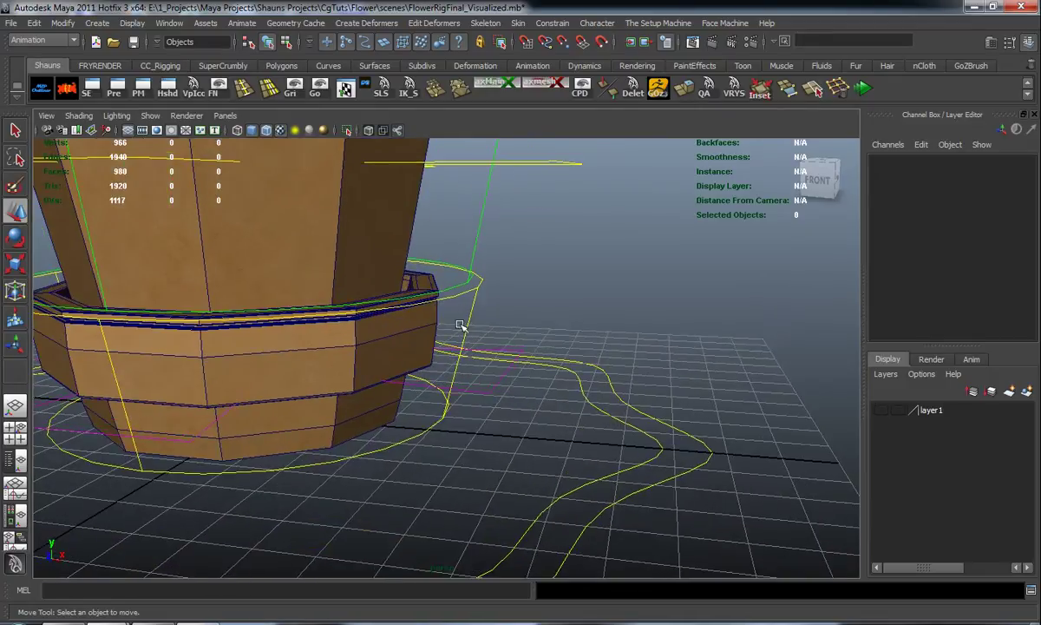
pyautogui.click(441, 289)
pyautogui.click(884, 411)
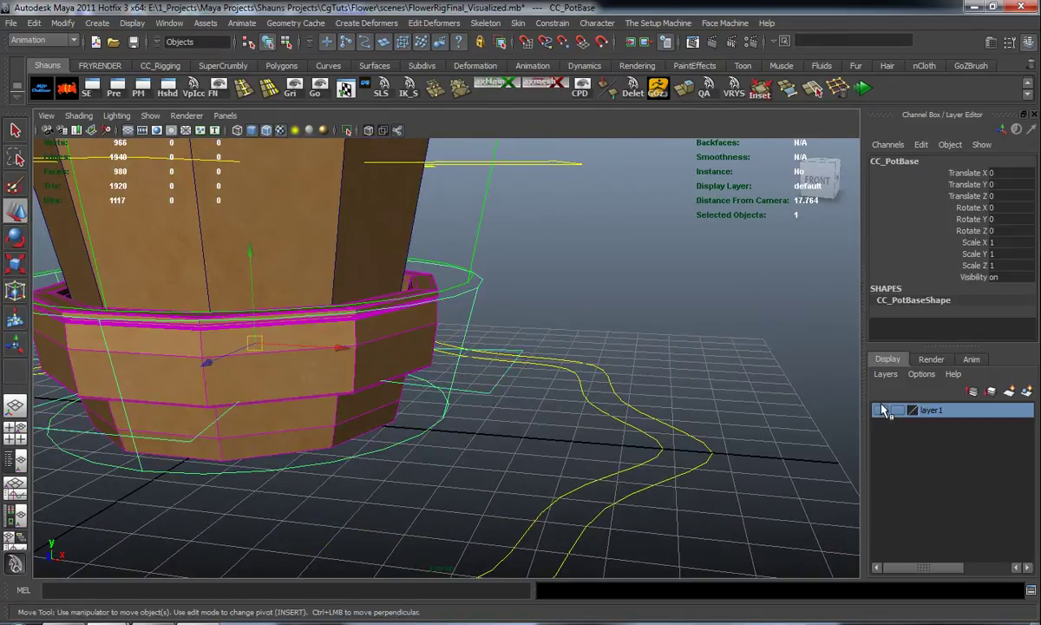
pyautogui.click(880, 410)
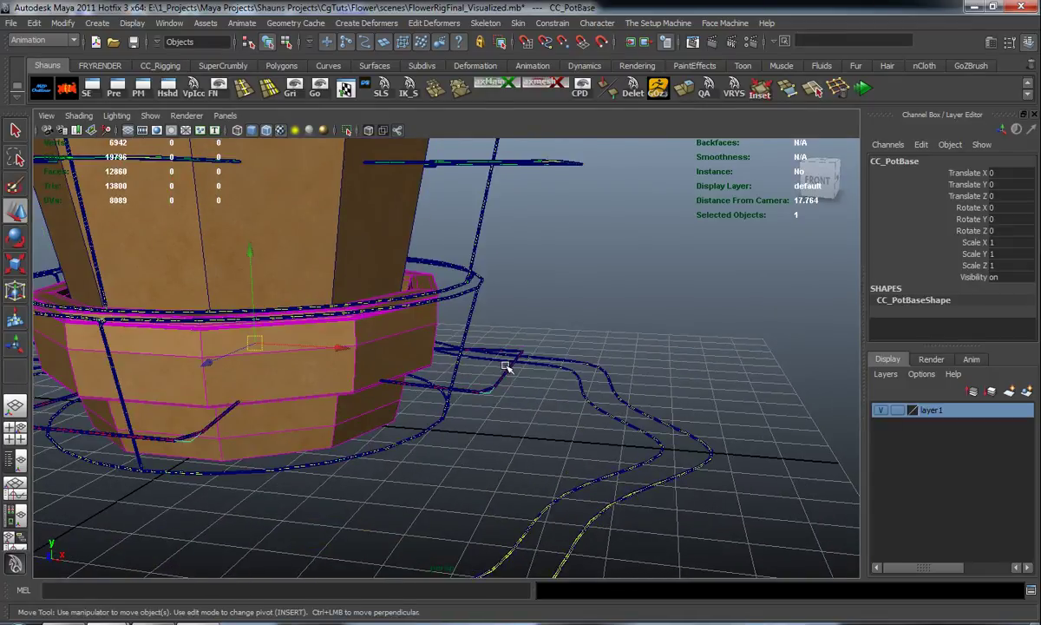
pyautogui.keyDown('shift'); pyautogui.click(468, 317); pyautogui.keyUp('shift')
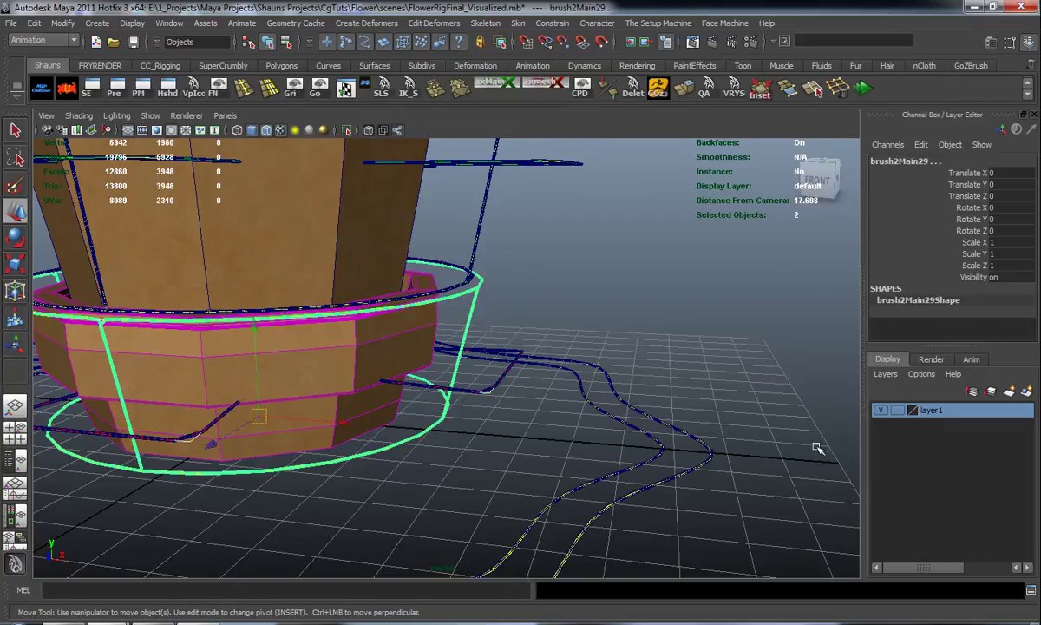
# - Parent-constrain the mesh brush2Main28 to the CC_Pot_Base_Sway control beside the saucer, toggling layer1's visibility to select both, and clear the selection
pyautogui.click(881, 410)
pyautogui.click(490, 388)
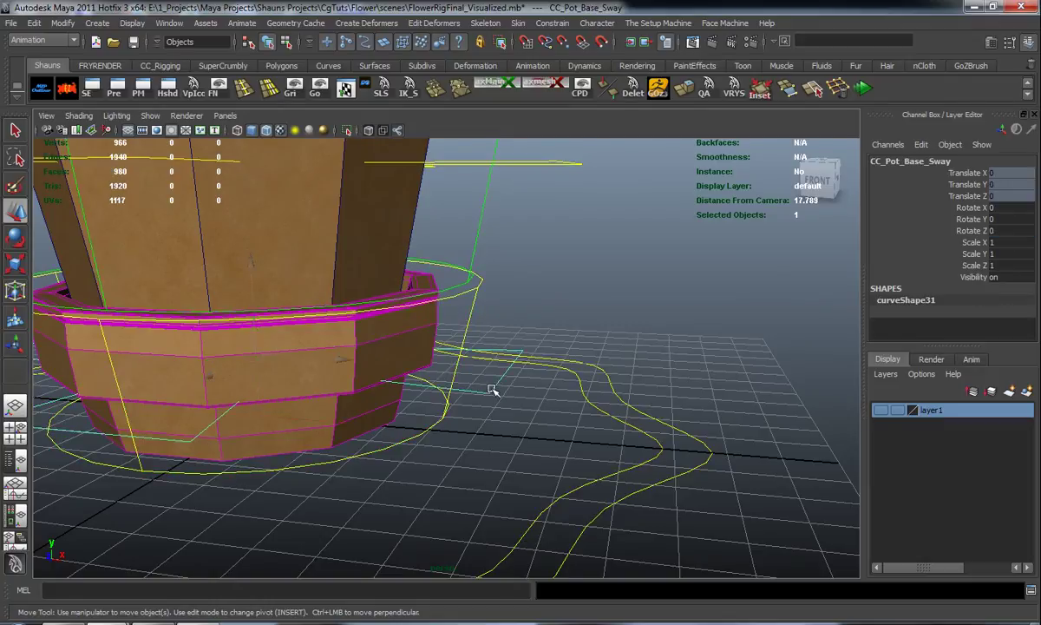
pyautogui.click(880, 409)
pyautogui.keyDown('shift'); pyautogui.click(508, 372); pyautogui.keyUp('shift')
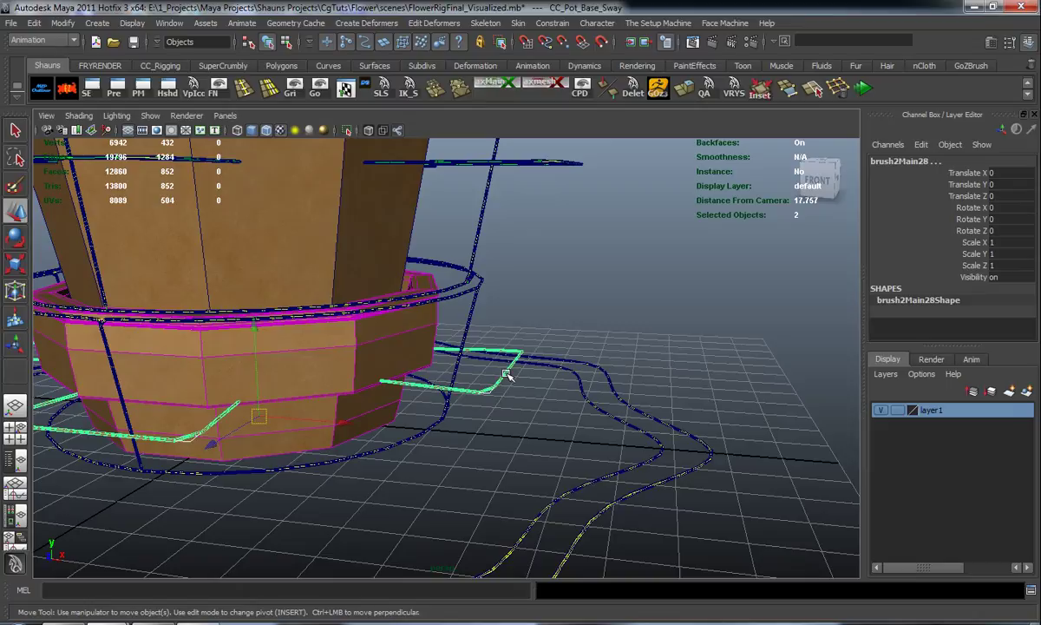
pyautogui.press('g')
pyautogui.click(734, 408)
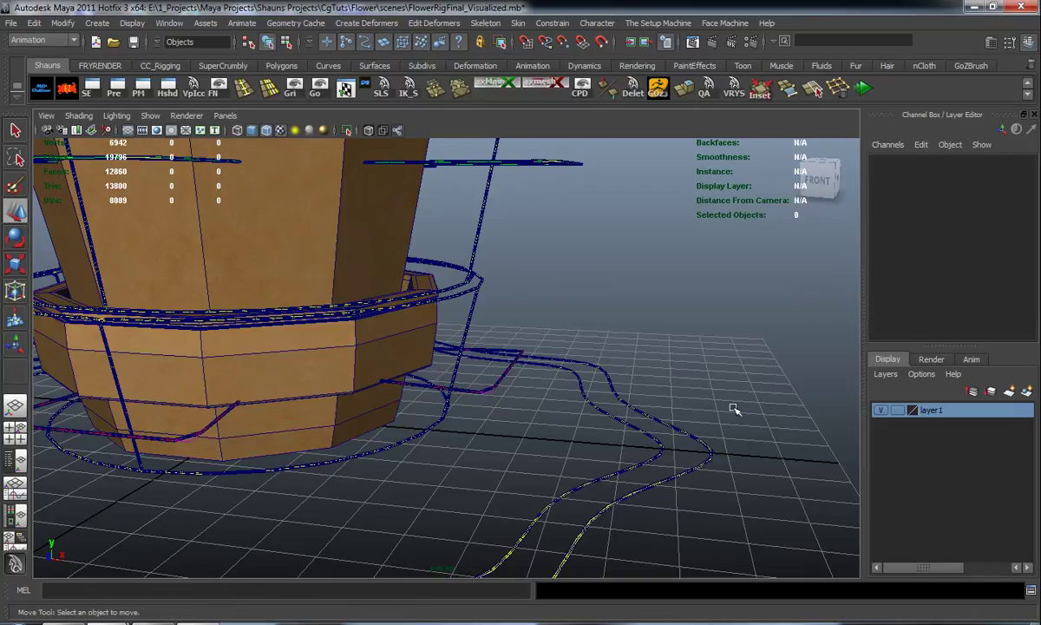
pyautogui.click(881, 409)
pyautogui.click(658, 438)
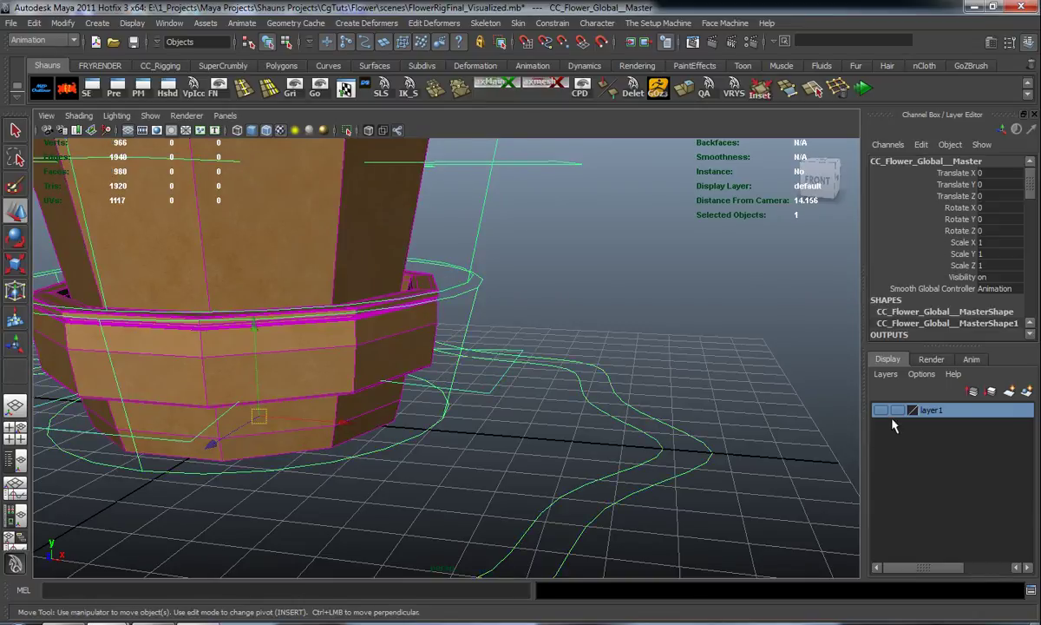
pyautogui.click(881, 410)
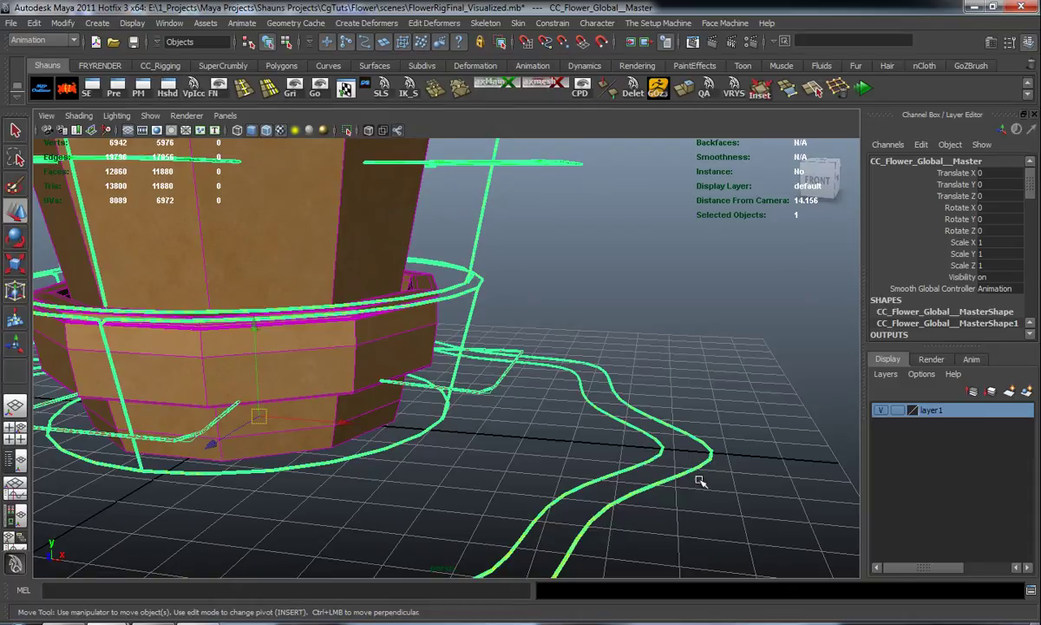
pyautogui.click(753, 480)
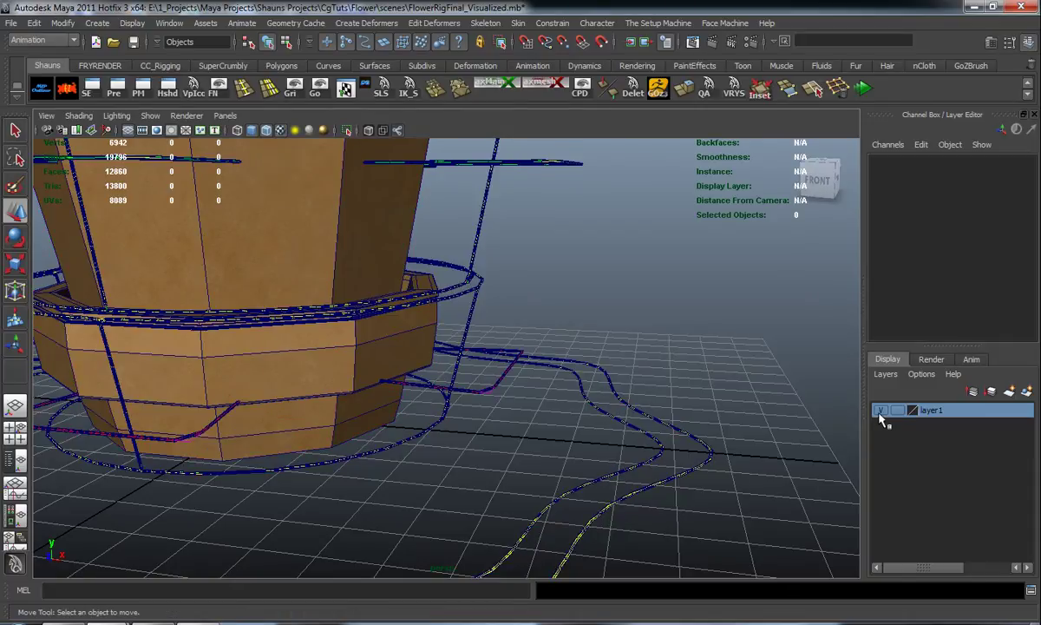
pyautogui.click(881, 415)
pyautogui.click(881, 411)
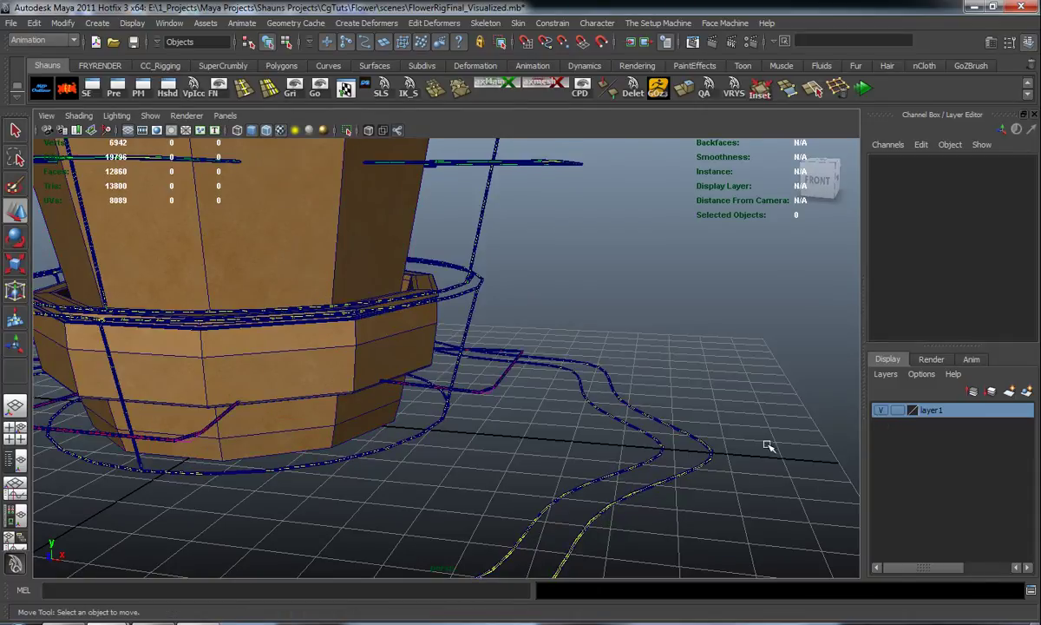
# - Parent-constrain the two ground outline meshes, brush2Main30 and brush2Main31, to the CC_Flower_Global__Master control and clear the selection
pyautogui.click(881, 411)
pyautogui.click(614, 466)
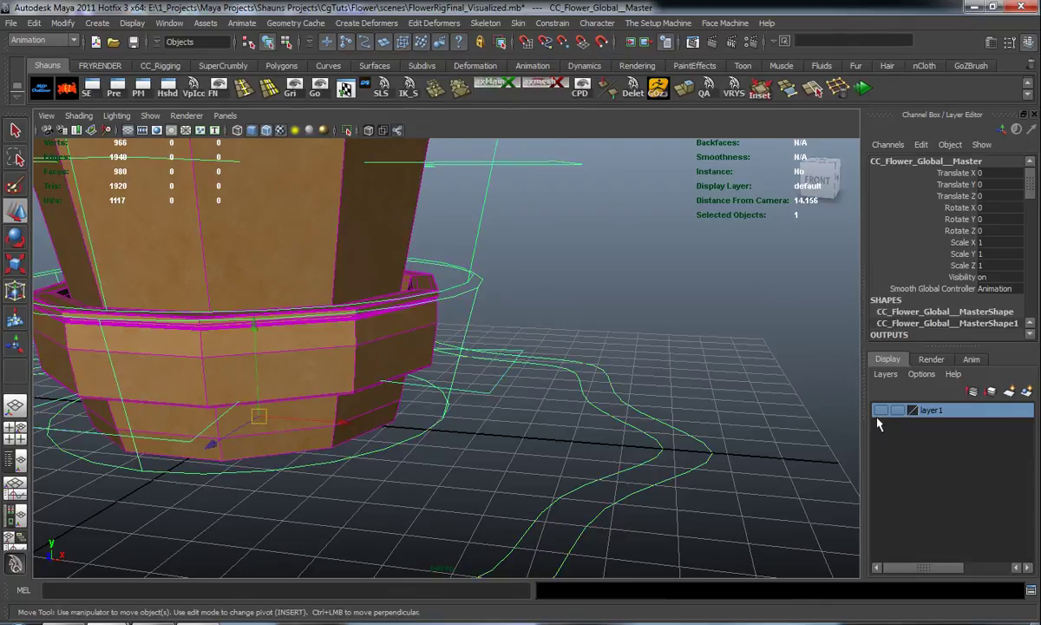
pyautogui.click(881, 411)
pyautogui.keyDown('shift'); pyautogui.click(649, 442); pyautogui.keyUp('shift')
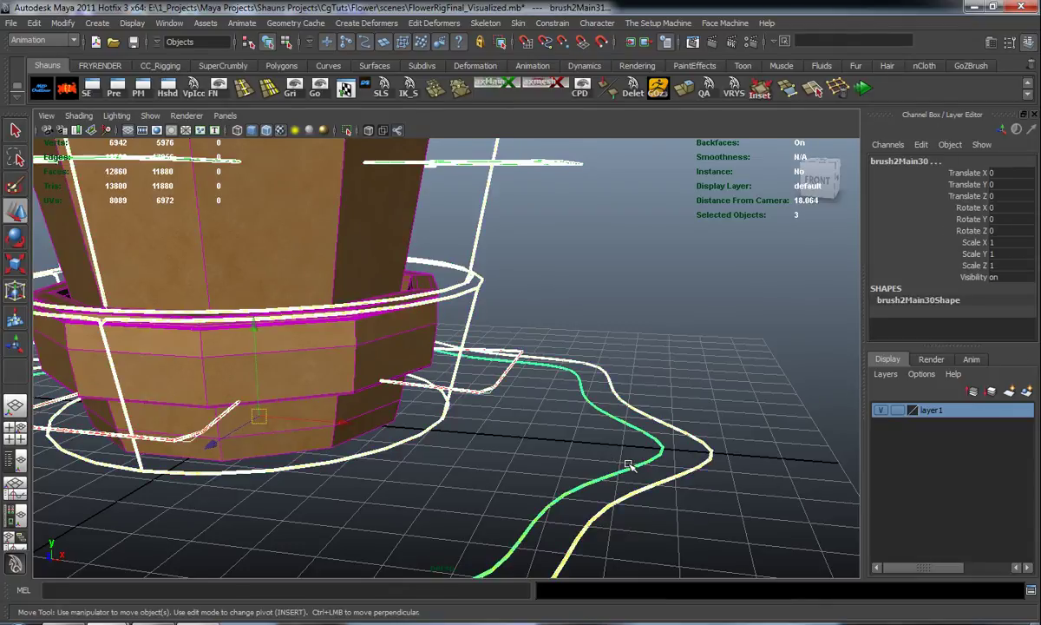
pyautogui.press('g')
pyautogui.click(757, 415)
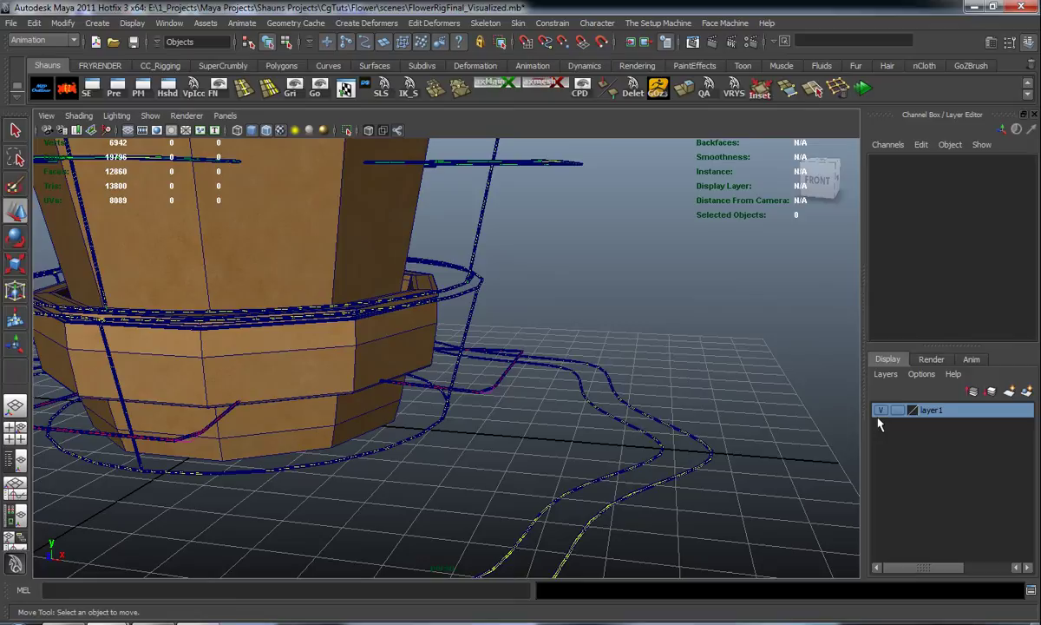
# - Test the constraints by moving the CC_Flower_Global__Master control up about 0.57 in Y
pyautogui.click(880, 414)
pyautogui.click(881, 411)
pyautogui.click(635, 464)
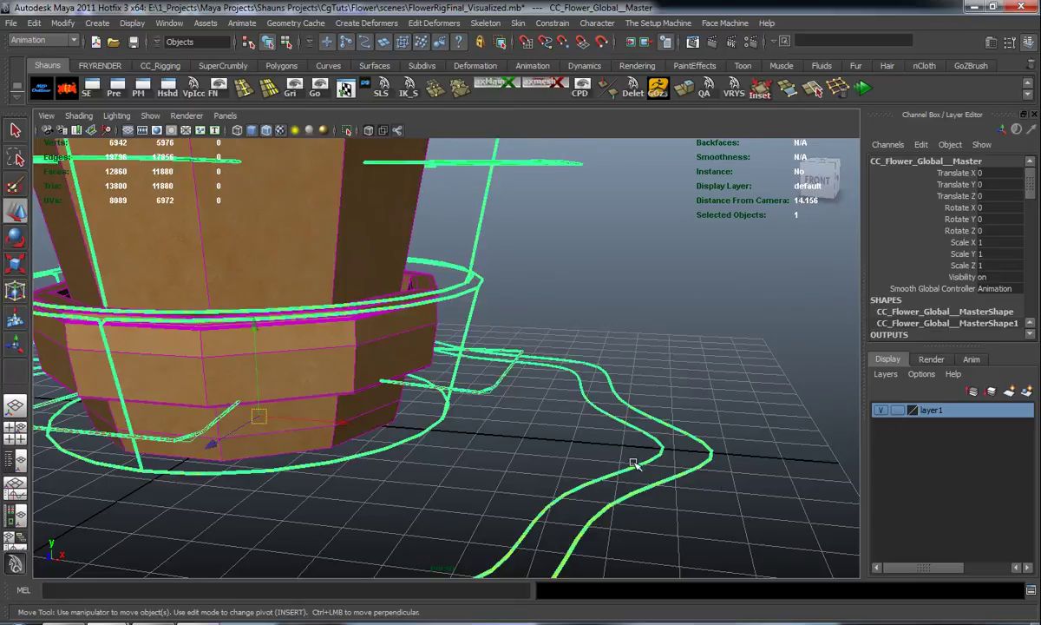
pyautogui.moveTo(258, 417); pyautogui.dragTo(254, 390)
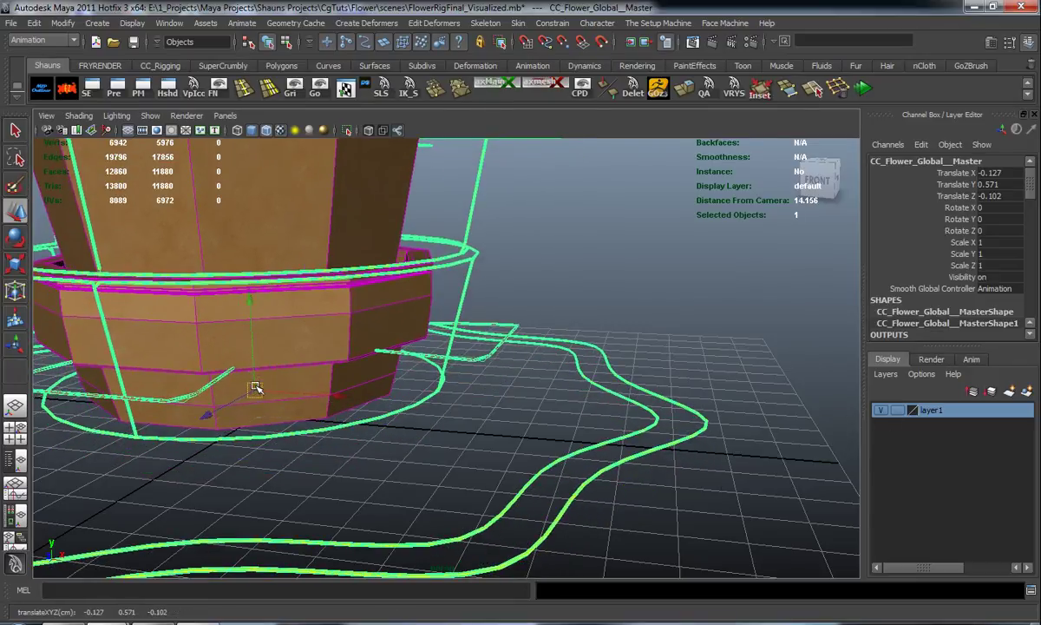
# - Undo the test move of the CC_Flower_Global__Master control and clear the selection
pyautogui.hotkey('ctrl', 'z')
pyautogui.scroll(-5, 695, 421)
pyautogui.click(696, 421)
pyautogui.scroll(-3, 425, 307)
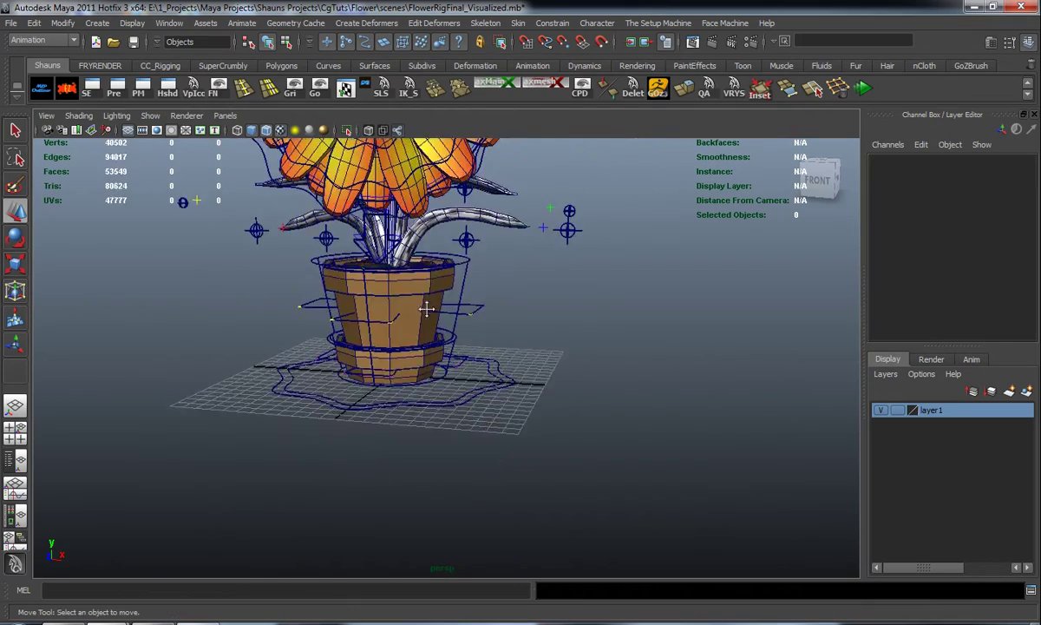
# - Parent-constrain the eye-shaped mesh brush2Main6 to the CC_L_Eye control, toggling layer1's visibility to select both
pyautogui.keyDown('alt'); pyautogui.moveTo(425, 308); pyautogui.dragTo(452, 484, button='middle'); pyautogui.keyUp('alt')
pyautogui.keyDown('alt'); pyautogui.moveTo(452, 483); pyautogui.dragTo(373, 460); pyautogui.keyUp('alt')
pyautogui.keyDown('alt'); pyautogui.moveTo(373, 417); pyautogui.dragTo(373, 482, button='middle'); pyautogui.keyUp('alt')
pyautogui.scroll(6, 373, 460)
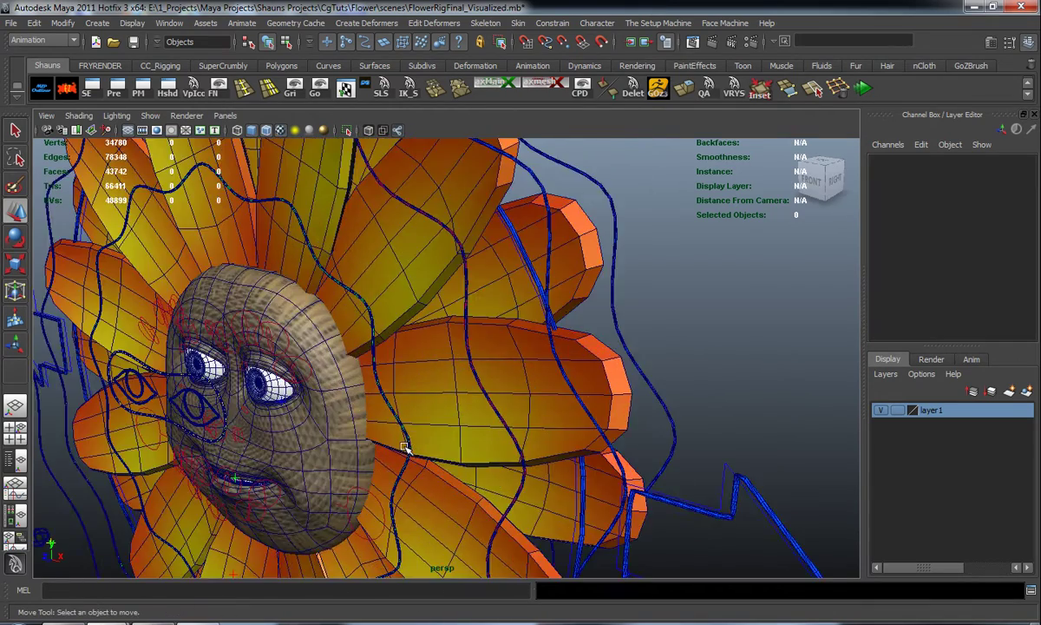
pyautogui.keyDown('alt'); pyautogui.moveTo(382, 442); pyautogui.dragTo(417, 421); pyautogui.keyUp('alt')
pyautogui.scroll(6, 415, 420)
pyautogui.scroll(3, 502, 430)
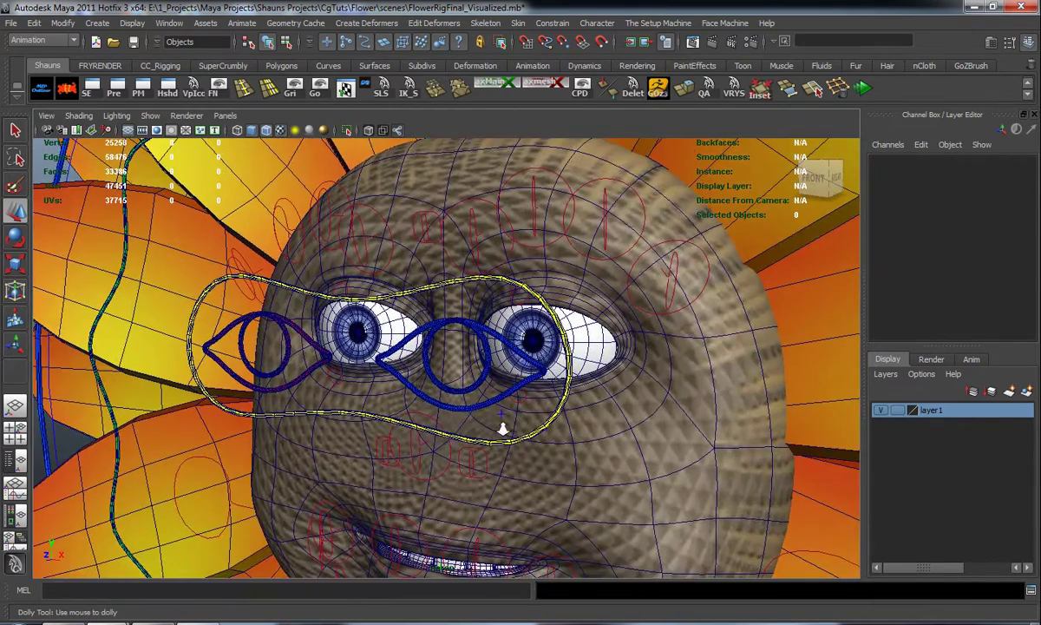
pyautogui.keyDown('alt'); pyautogui.moveTo(537, 431); pyautogui.dragTo(545, 431, button='right'); pyautogui.keyUp('alt')
pyautogui.click(881, 411)
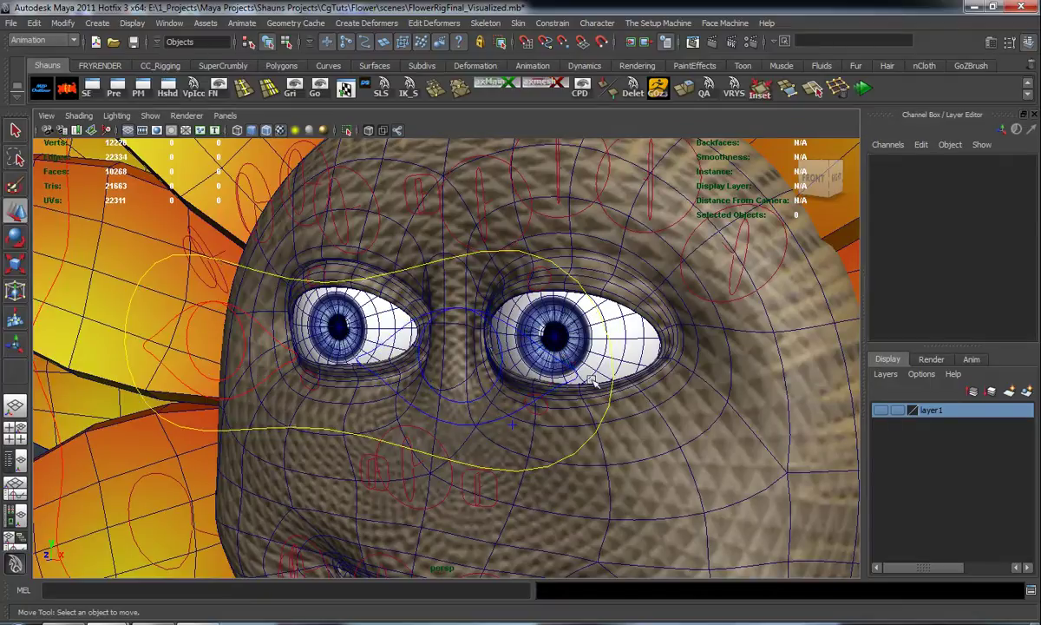
pyautogui.click(501, 331)
pyautogui.click(581, 376)
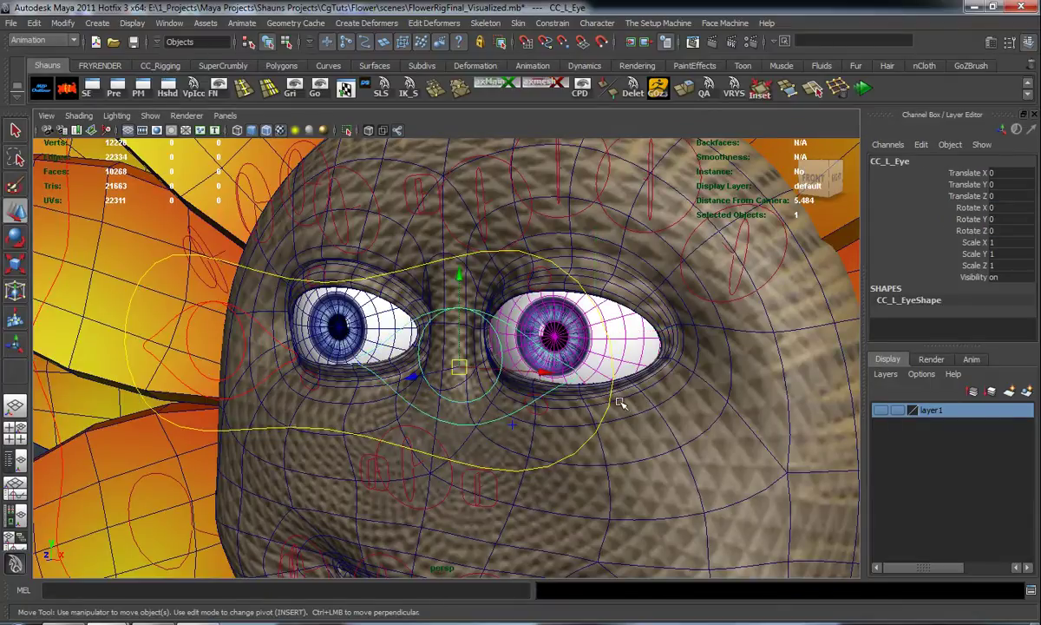
pyautogui.click(881, 410)
pyautogui.keyDown('shift'); pyautogui.click(488, 320); pyautogui.keyUp('shift')
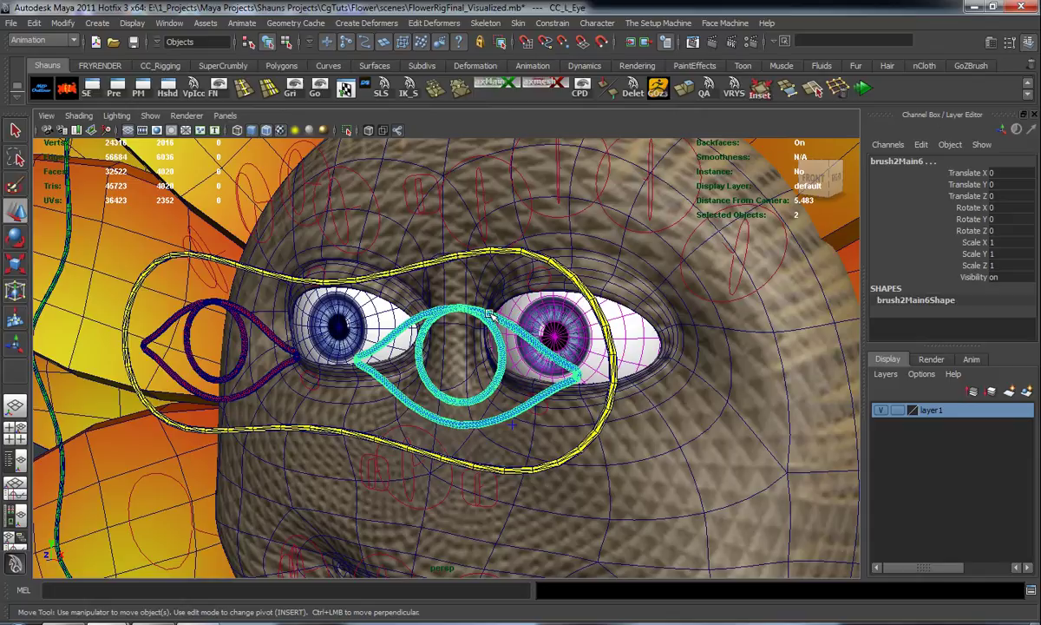
pyautogui.press('g')
# - Parent-constrain the eye-shaped mesh brush2Main5 to the CC_R_Eye control, toggling layer1's visibility to select both
pyautogui.click(881, 410)
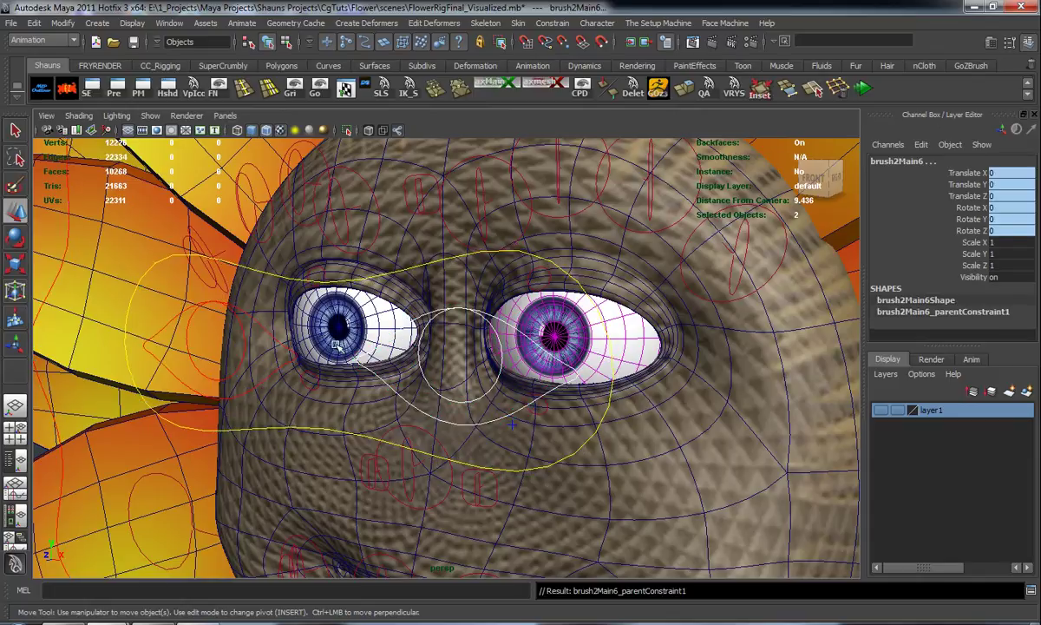
pyautogui.click(243, 314)
pyautogui.click(880, 410)
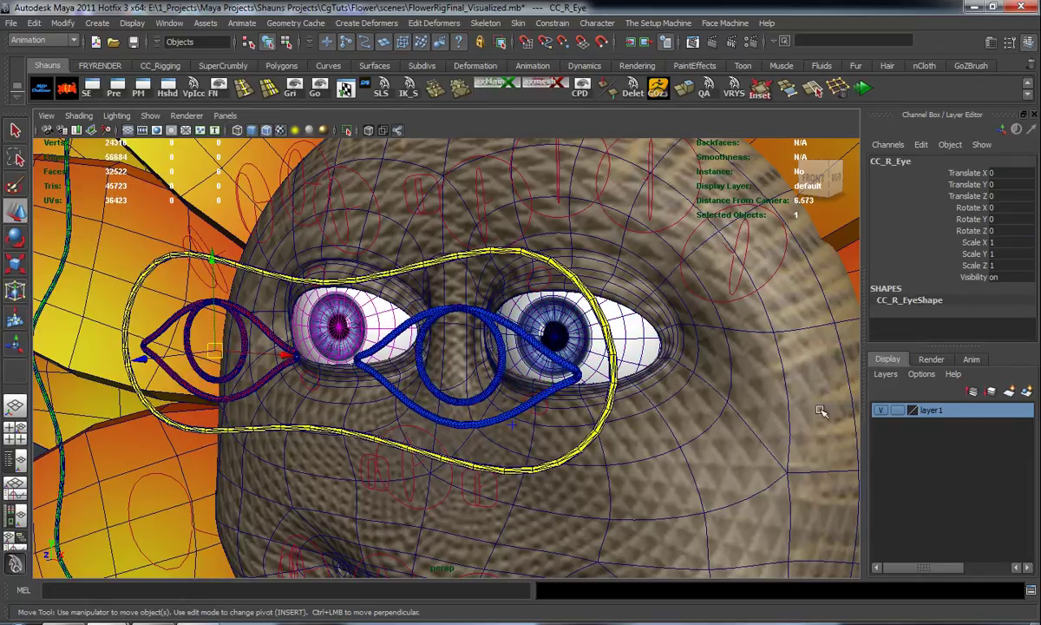
pyautogui.keyDown('shift'); pyautogui.click(245, 311); pyautogui.keyUp('shift')
pyautogui.press('g')
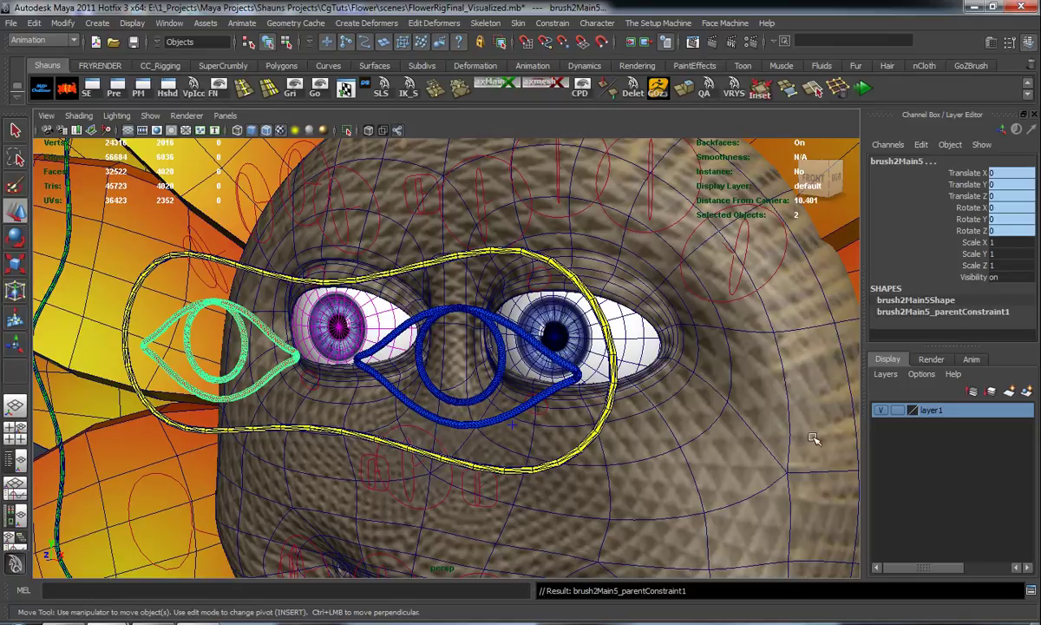
# - Parent-constrain the mesh brush2Main7 surrounding both eye controls to the CC_Eye_Main control, toggling layer1's visibility to select both
pyautogui.click(881, 409)
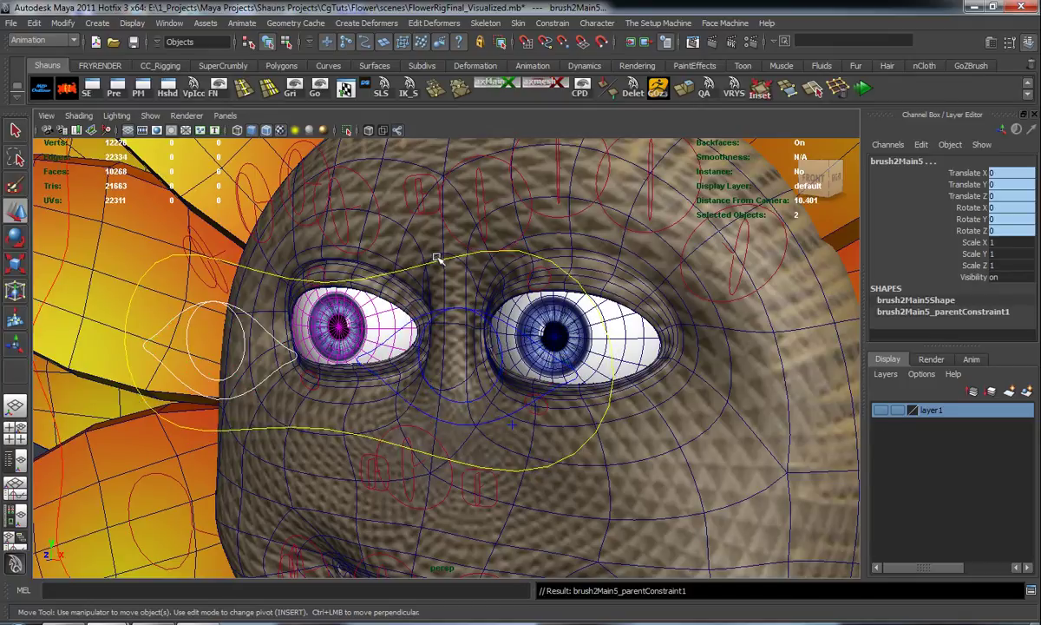
pyautogui.click(437, 258)
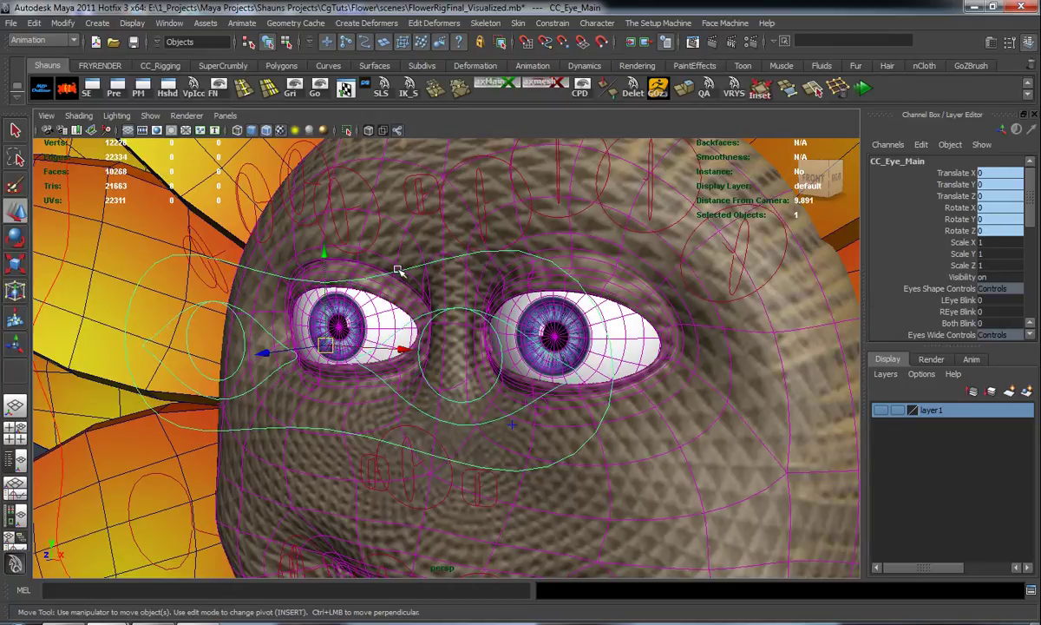
pyautogui.click(881, 409)
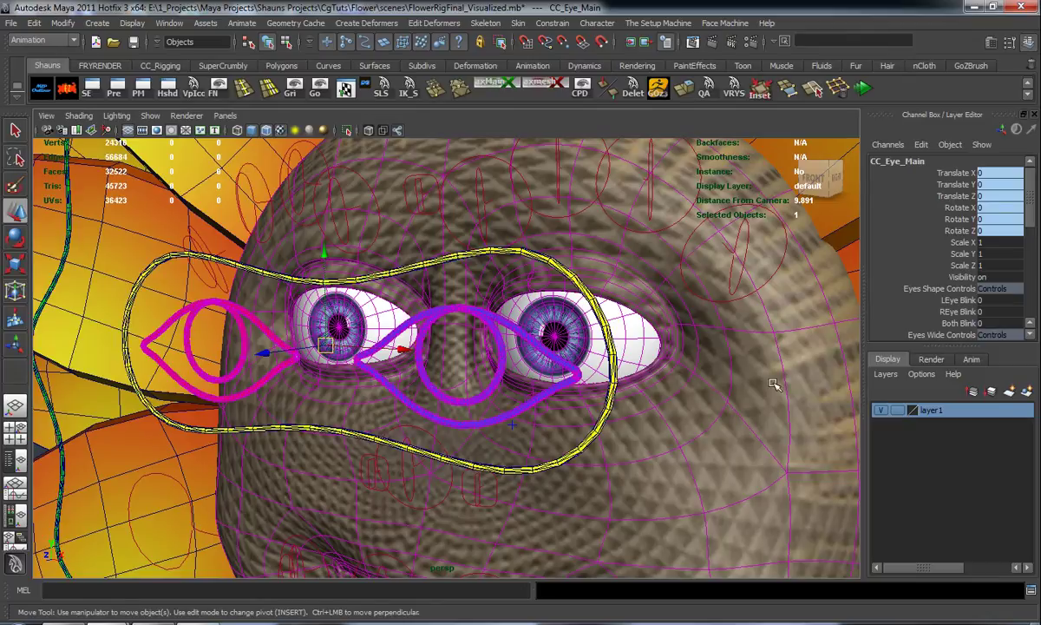
pyautogui.keyDown('shift'); pyautogui.click(390, 271); pyautogui.keyUp('shift')
pyautogui.press('g')
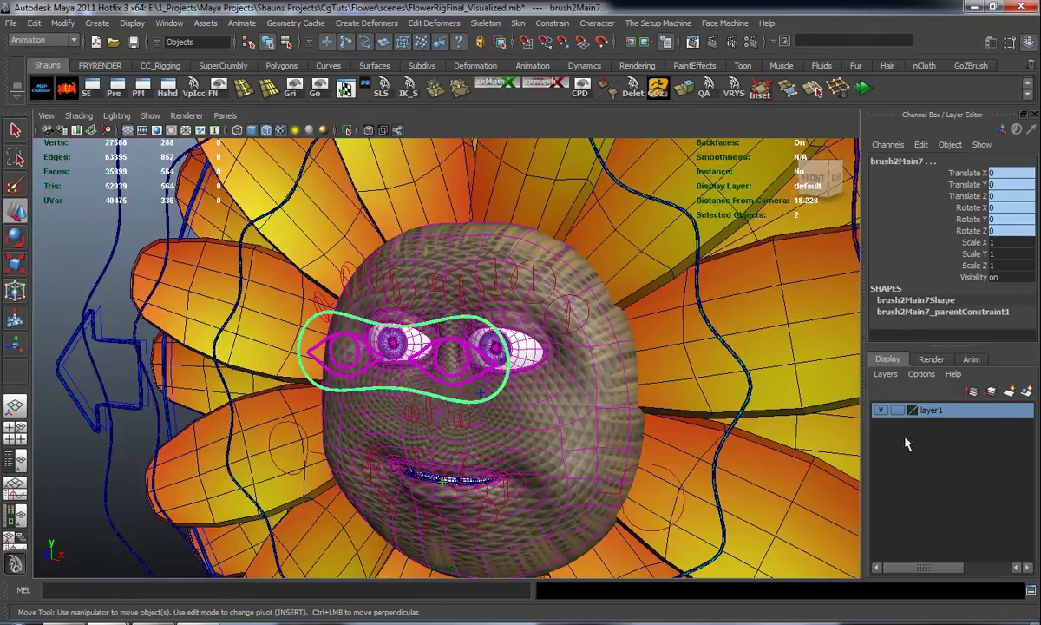
# - Test the eye constraints by moving CC_Eye_Main about -0.36 in X and 0.32 in Y, undo the move and clear the selection
pyautogui.click(881, 409)
pyautogui.scroll(5, 380, 286)
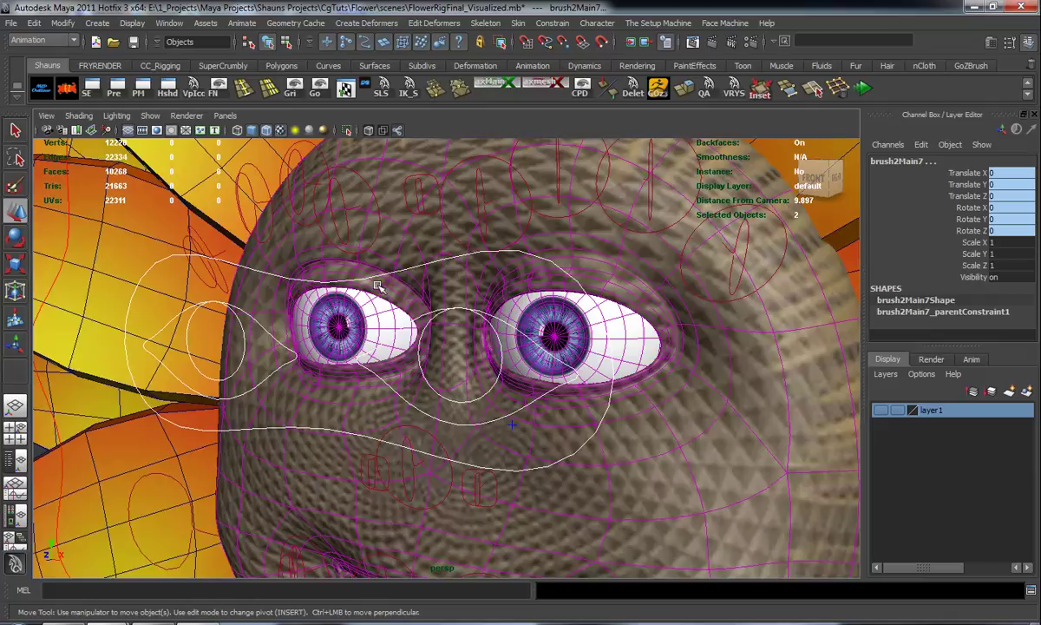
pyautogui.click(363, 277)
pyautogui.keyDown('alt'); pyautogui.moveTo(466, 406); pyautogui.dragTo(790, 425); pyautogui.keyUp('alt')
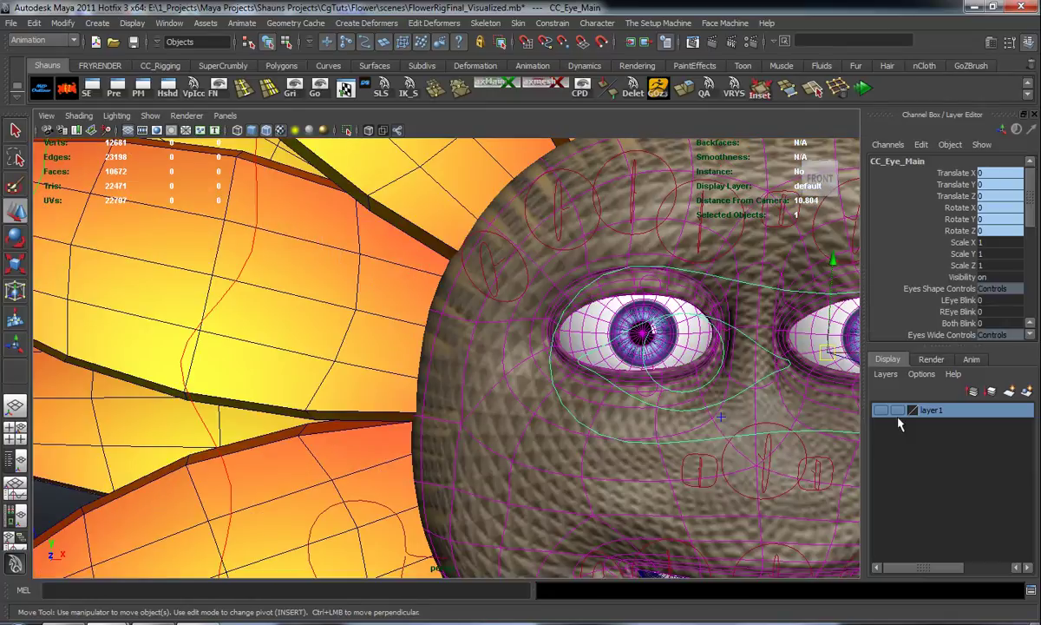
pyautogui.click(881, 410)
pyautogui.keyDown('alt'); pyautogui.moveTo(807, 396); pyautogui.dragTo(713, 382, button='middle'); pyautogui.keyUp('alt')
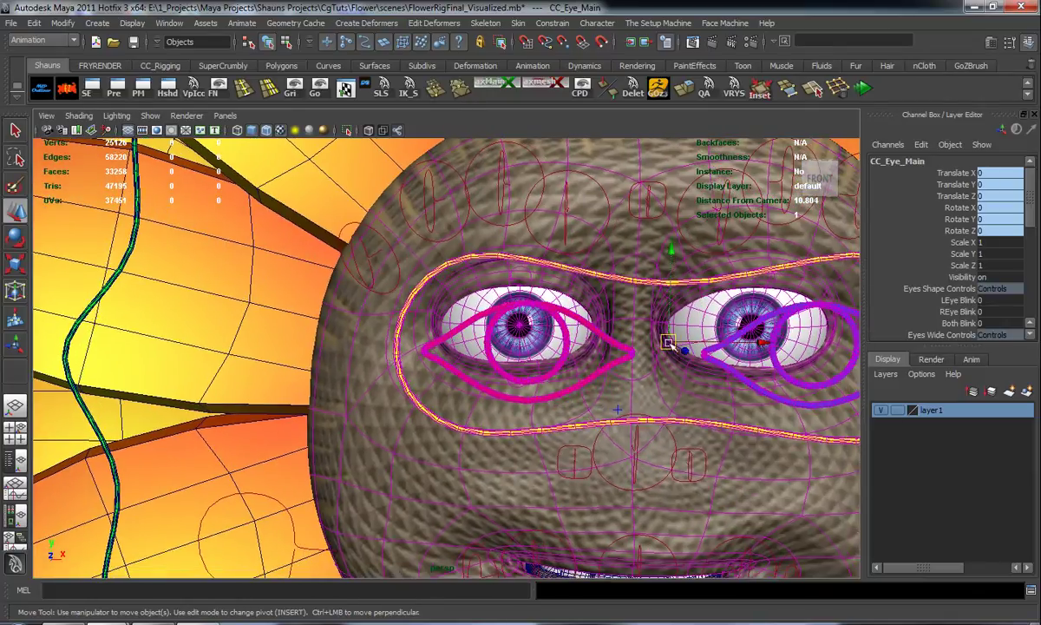
pyautogui.moveTo(670, 343); pyautogui.dragTo(623, 302)
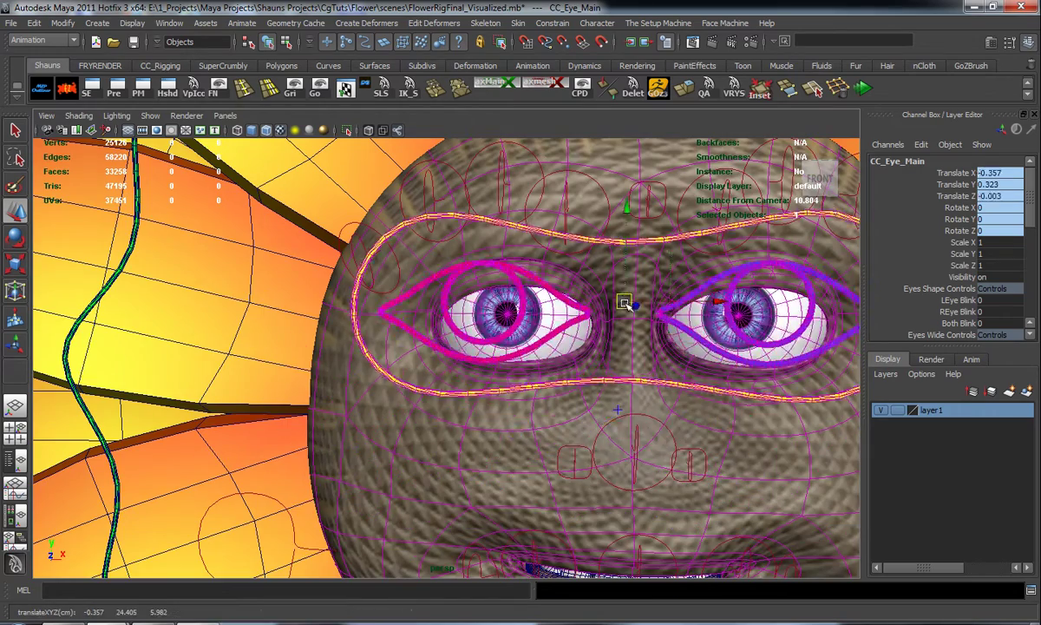
pyautogui.hotkey('ctrl', 'z')
pyautogui.scroll(-10, 493, 386)
pyautogui.click(165, 377)
# - Parent-constrain the arrow mesh brush2Main4 on the left side of the flower head to the CC_Flower_Head_Main control
pyautogui.scroll(7, 172, 377)
pyautogui.keyDown('alt'); pyautogui.moveTo(174, 377); pyautogui.dragTo(257, 363, button='middle'); pyautogui.keyUp('alt')
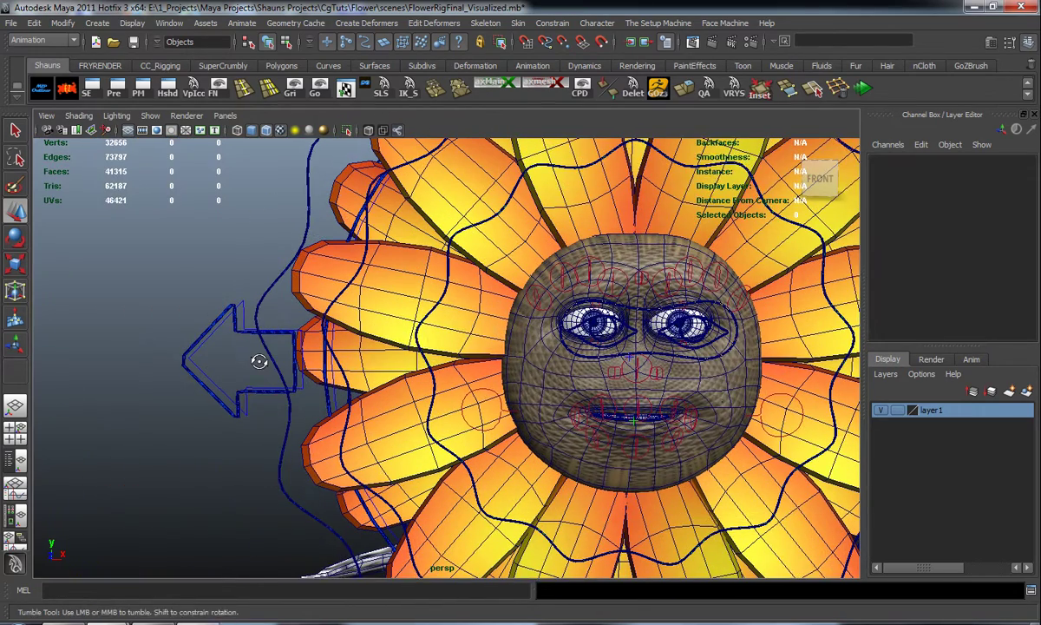
pyautogui.keyDown('alt'); pyautogui.moveTo(258, 363); pyautogui.dragTo(261, 362); pyautogui.keyUp('alt')
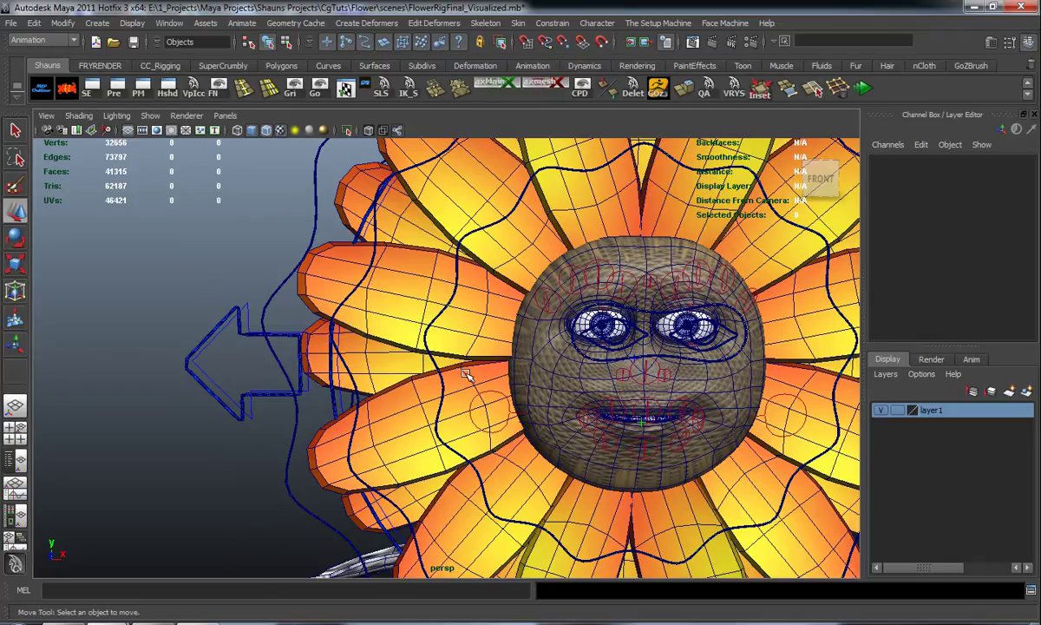
pyautogui.keyDown('alt'); pyautogui.moveTo(578, 412); pyautogui.dragTo(458, 342, button='middle'); pyautogui.keyUp('alt')
pyautogui.keyDown('alt'); pyautogui.moveTo(532, 309); pyautogui.dragTo(476, 349, button='middle'); pyautogui.keyUp('alt')
pyautogui.scroll(6, 477, 349)
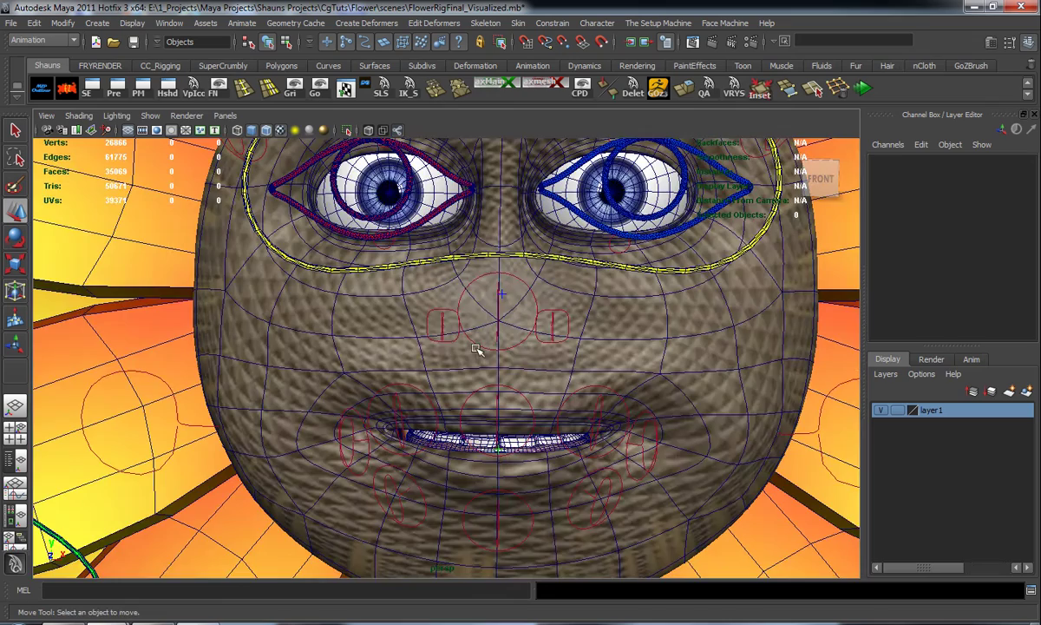
pyautogui.scroll(-5, 476, 348)
pyautogui.keyDown('alt'); pyautogui.moveTo(476, 348); pyautogui.dragTo(565, 325); pyautogui.keyUp('alt')
pyautogui.keyDown('alt'); pyautogui.moveTo(476, 348); pyautogui.dragTo(646, 362, button='middle'); pyautogui.keyUp('alt')
pyautogui.keyDown('alt'); pyautogui.moveTo(519, 362); pyautogui.dragTo(531, 363); pyautogui.keyUp('alt')
pyautogui.keyDown('alt'); pyautogui.moveTo(512, 364); pyautogui.dragTo(594, 360, button='middle'); pyautogui.keyUp('alt')
pyautogui.scroll(4, 441, 361)
pyautogui.keyDown('alt'); pyautogui.moveTo(440, 361); pyautogui.dragTo(486, 379, button='middle'); pyautogui.keyUp('alt')
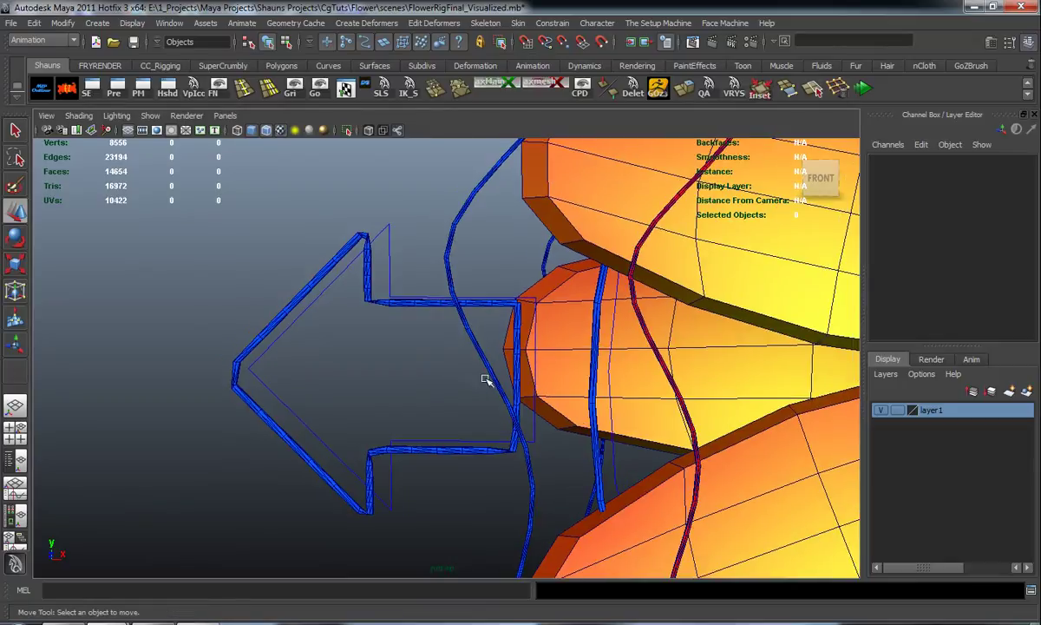
pyautogui.click(388, 288)
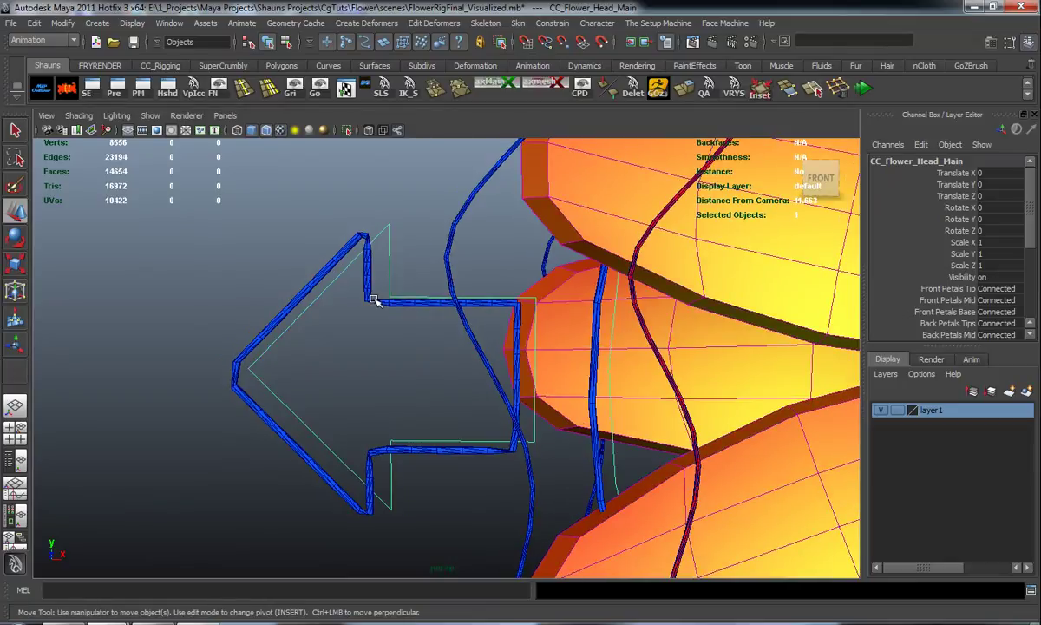
pyautogui.click(373, 300)
# - Parent-constrain the arrow mesh brush2Main3 above the flower head to the CC_Flower_Head_Main control
pyautogui.scroll(-4, 416, 358)
pyautogui.keyDown('alt'); pyautogui.moveTo(444, 367); pyautogui.dragTo(335, 322, button='middle'); pyautogui.keyUp('alt')
pyautogui.scroll(-2, 548, 251)
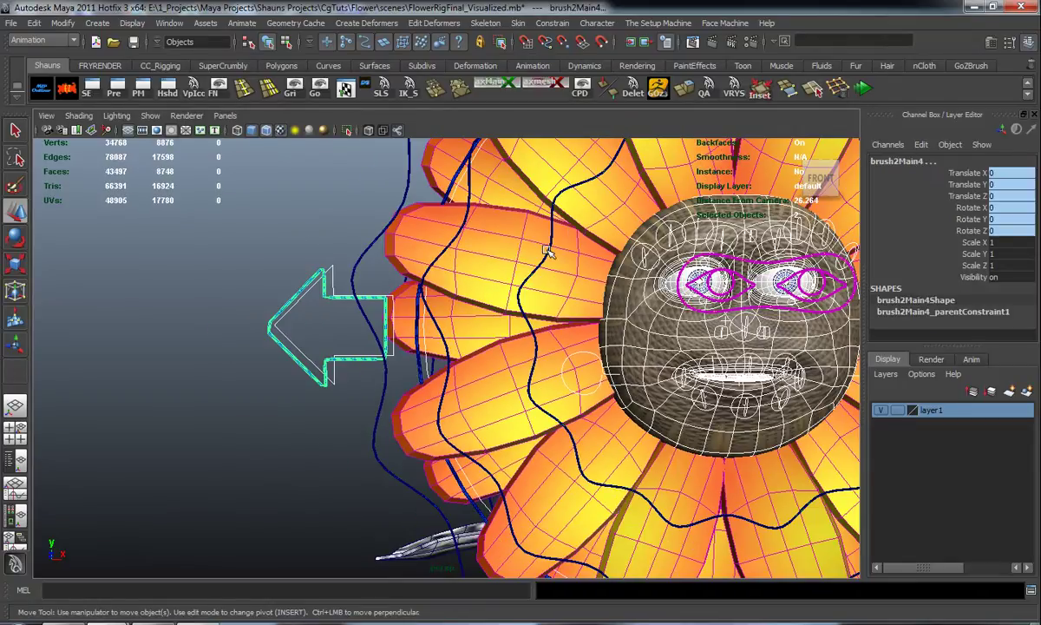
pyautogui.keyDown('alt'); pyautogui.moveTo(548, 252); pyautogui.dragTo(379, 559, button='middle'); pyautogui.keyUp('alt')
pyautogui.scroll(5, 421, 400)
pyautogui.click(419, 398)
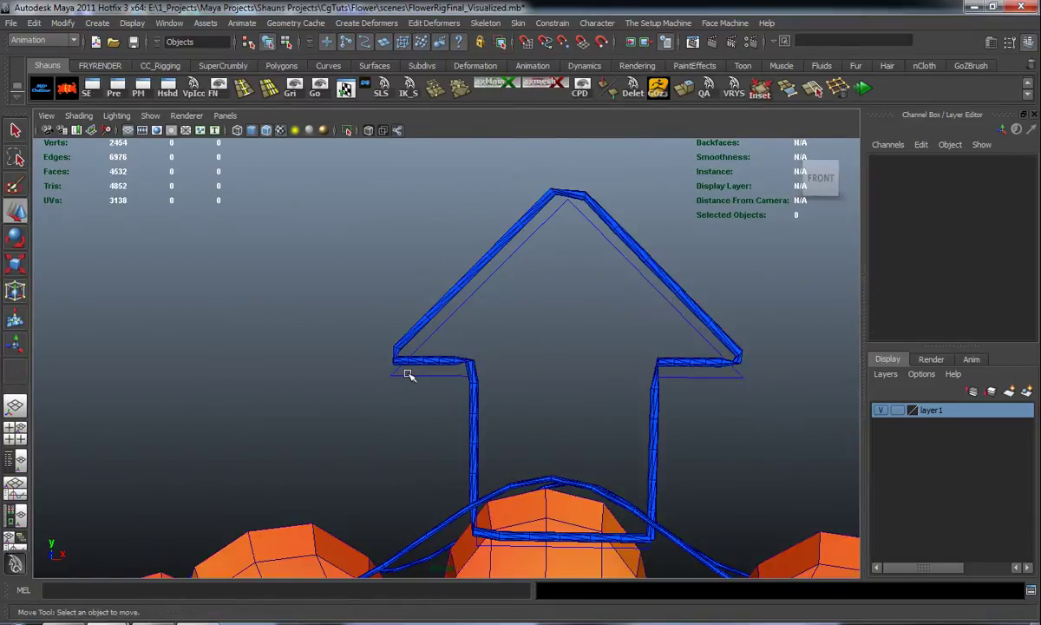
pyautogui.click(407, 375)
pyautogui.keyDown('shift'); pyautogui.click(401, 345); pyautogui.keyUp('shift')
pyautogui.press('g')
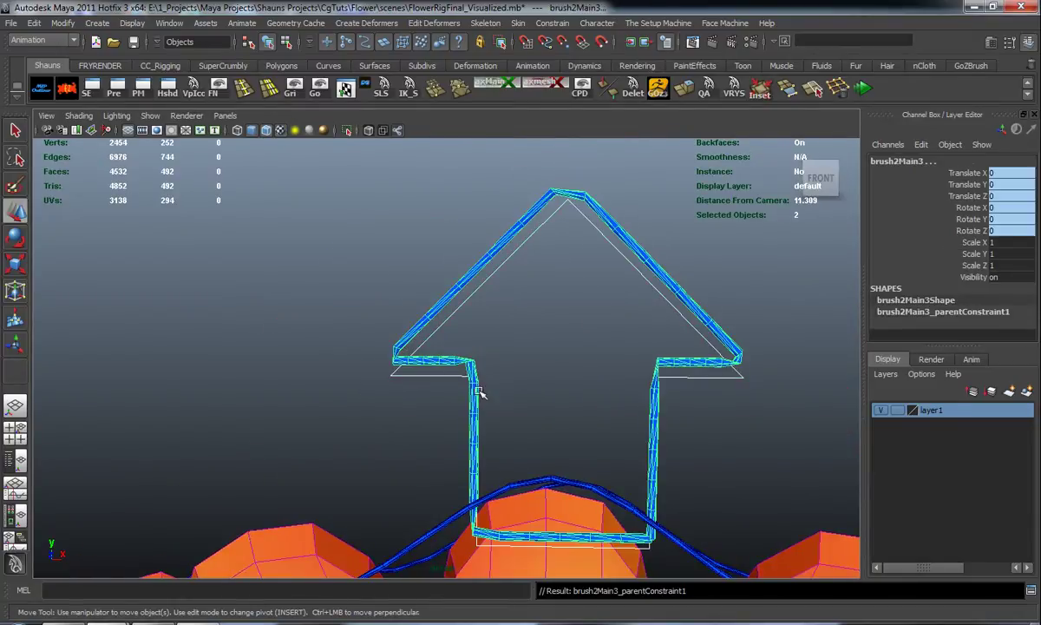
# - Parent-constrain the arrow mesh brush2Main2 on the right side of the flower head to the CC_Flower_Head_Main control
pyautogui.scroll(-5, 482, 392)
pyautogui.keyDown('alt'); pyautogui.moveTo(558, 377); pyautogui.dragTo(321, 131, button='middle'); pyautogui.keyUp('alt')
pyautogui.keyDown('alt'); pyautogui.moveTo(488, 387); pyautogui.dragTo(437, 302, button='middle'); pyautogui.keyUp('alt')
pyautogui.scroll(5, 438, 302)
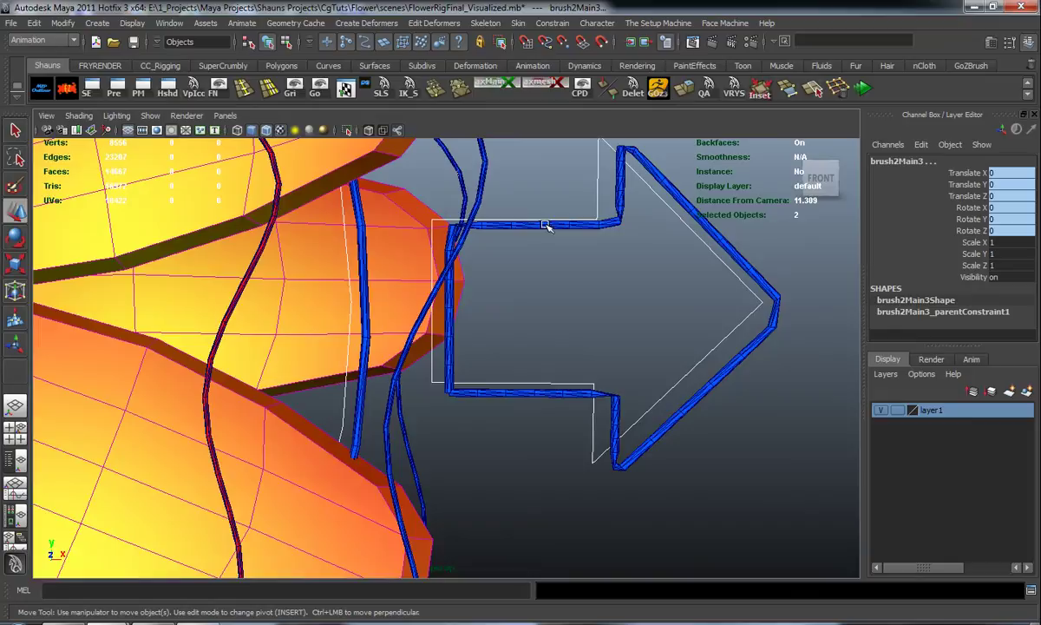
pyautogui.click(562, 220)
pyautogui.keyDown('shift'); pyautogui.click(566, 224); pyautogui.keyUp('shift')
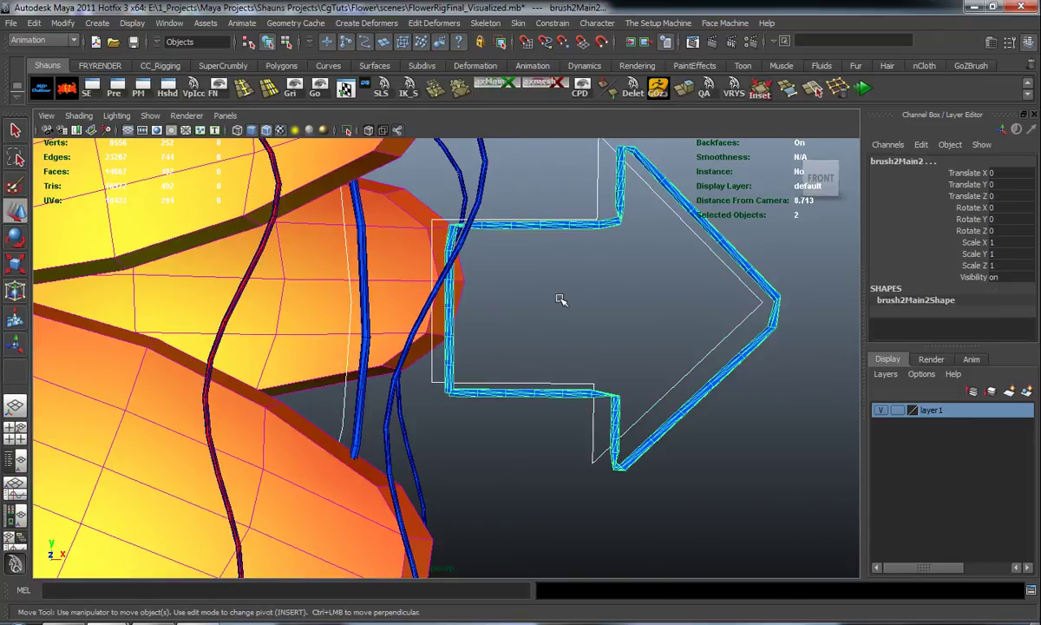
pyautogui.press('p')
# - Parent-constrain the arrow mesh brush2Main1 below the flower head to the CC_Flower_Head_Main control and clear the selection
pyautogui.scroll(-5, 549, 333)
pyautogui.keyDown('alt'); pyautogui.moveTo(560, 430); pyautogui.dragTo(681, 176, button='middle'); pyautogui.keyUp('alt')
pyautogui.keyDown('alt'); pyautogui.moveTo(524, 403); pyautogui.dragTo(681, 223, button='middle'); pyautogui.keyUp('alt')
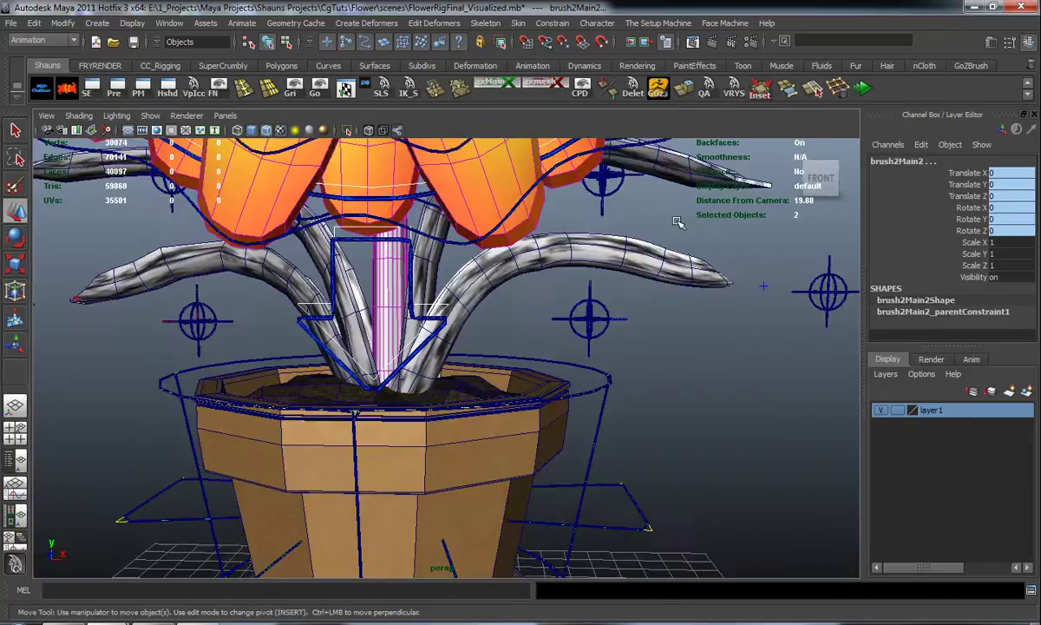
pyautogui.scroll(2, 459, 326)
pyautogui.keyDown('alt'); pyautogui.moveTo(458, 325); pyautogui.dragTo(544, 333); pyautogui.keyUp('alt')
pyautogui.click(703, 338)
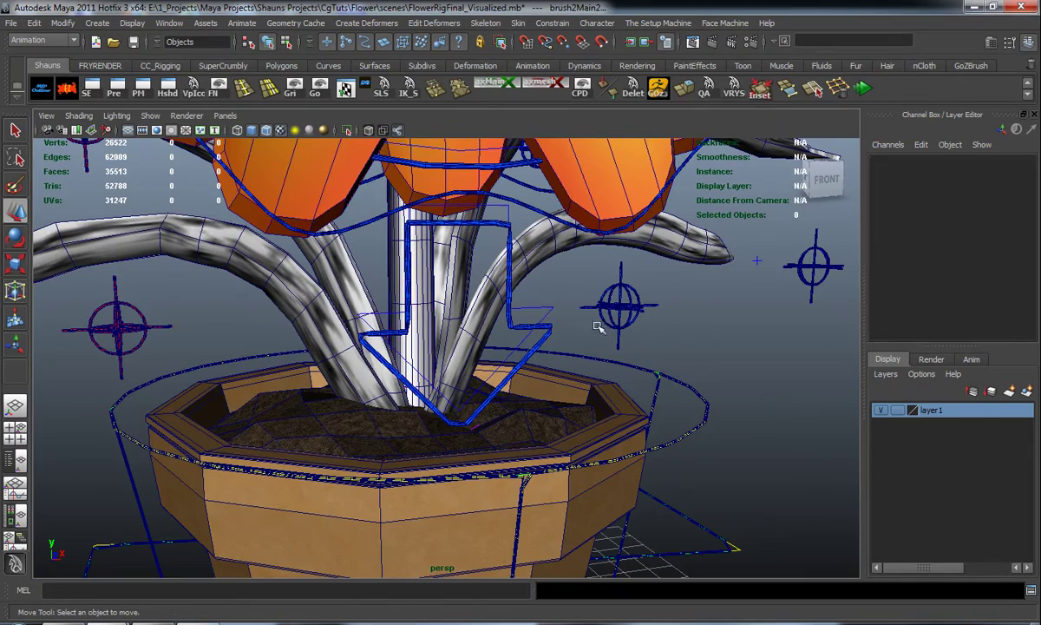
pyautogui.click(546, 309)
pyautogui.keyDown('shift'); pyautogui.click(550, 331); pyautogui.keyUp('shift')
pyautogui.press('g')
pyautogui.scroll(-5, 525, 320)
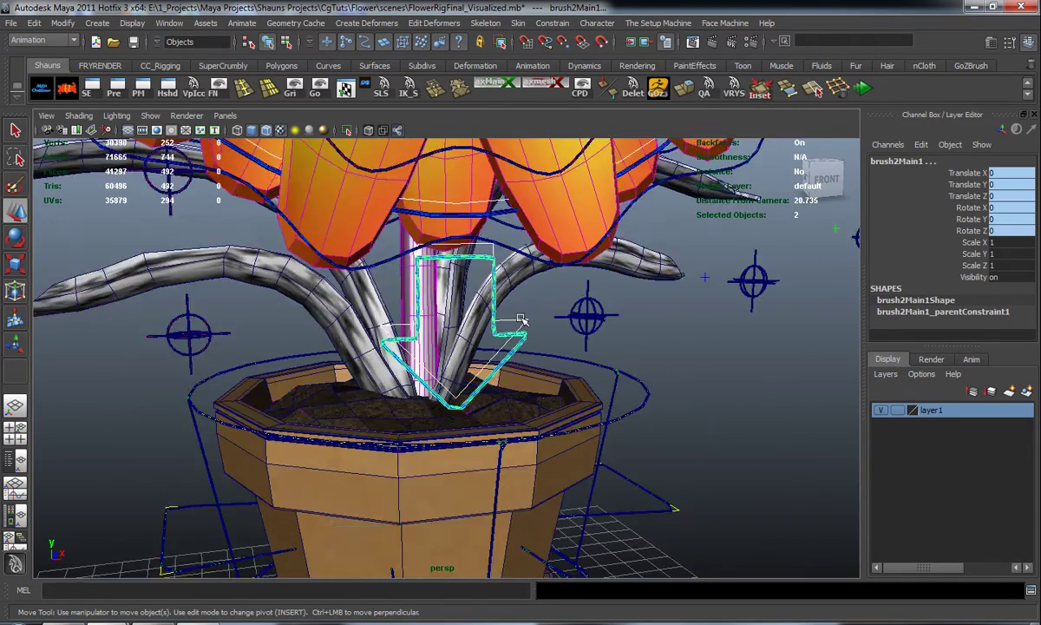
pyautogui.scroll(-2, 484, 296)
pyautogui.keyDown('alt'); pyautogui.moveTo(484, 297); pyautogui.dragTo(529, 373, button='middle'); pyautogui.keyUp('alt')
pyautogui.scroll(1, 261, 337)
pyautogui.click(244, 317)
# - Parent-constrain the mesh brush2Main11 around the petal tips to the CC_FP_Tip_Main_Global control, toggling layer1's visibility to select both
pyautogui.scroll(3, 267, 339)
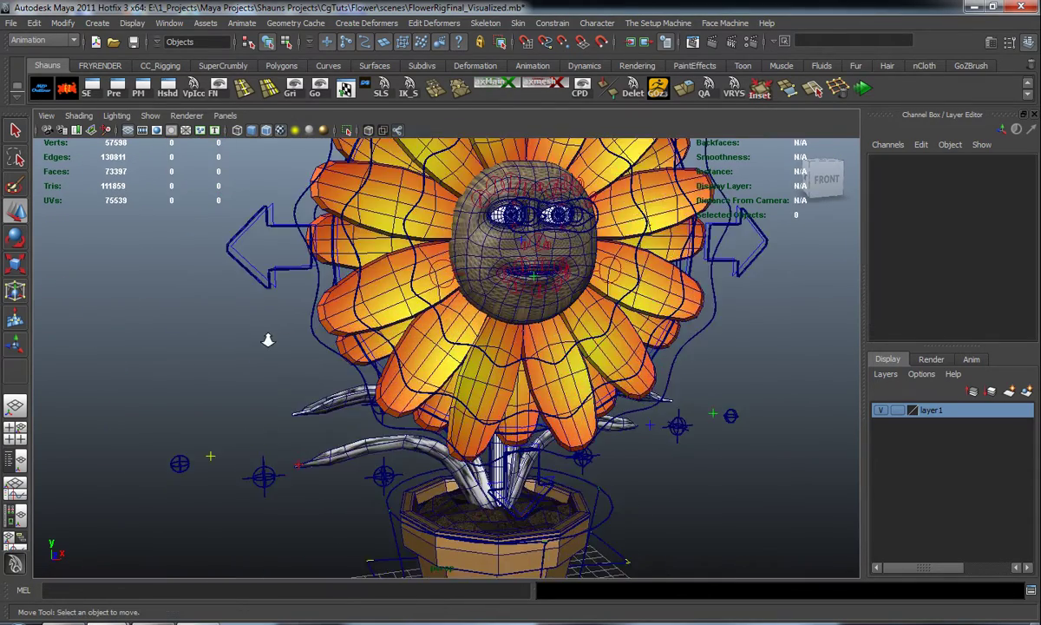
pyautogui.keyDown('alt'); pyautogui.moveTo(267, 340); pyautogui.dragTo(368, 360); pyautogui.keyUp('alt')
pyautogui.scroll(2, 357, 356)
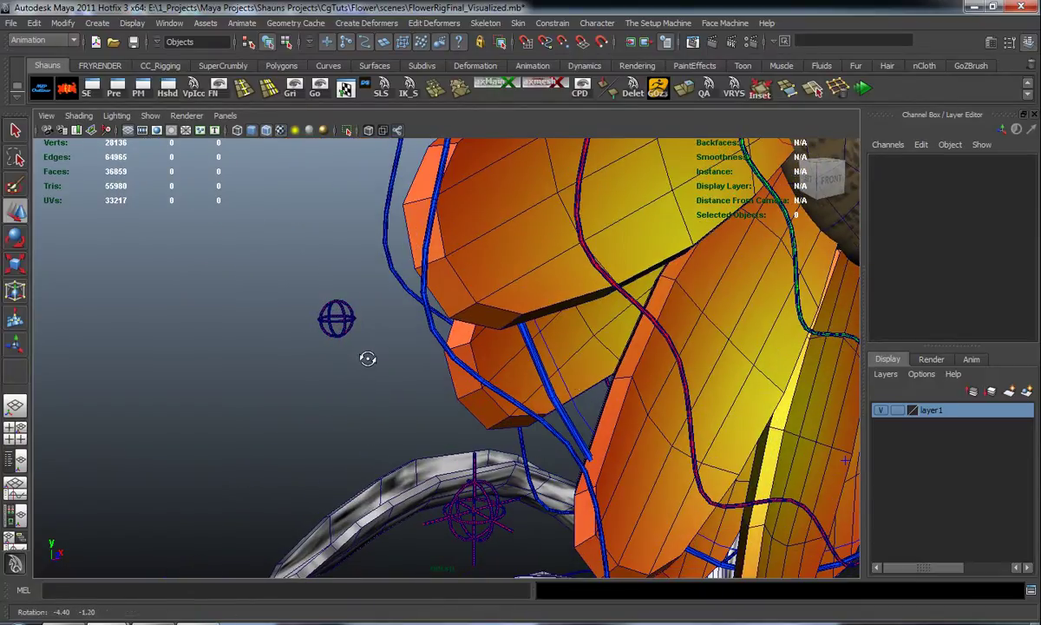
pyautogui.click(881, 409)
pyautogui.keyDown('alt'); pyautogui.moveTo(479, 398); pyautogui.dragTo(344, 373); pyautogui.keyUp('alt')
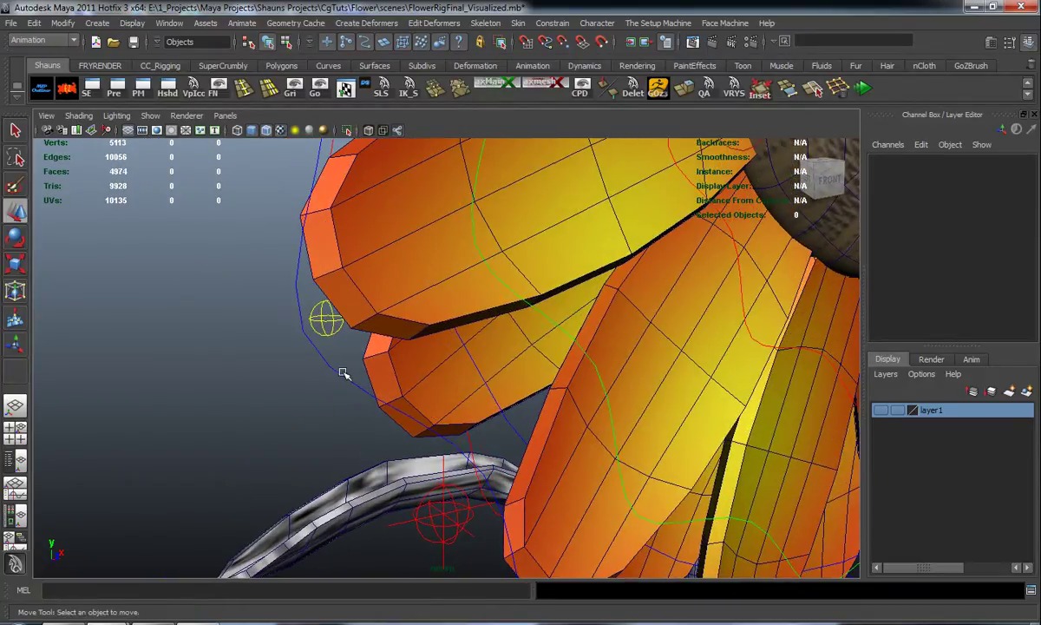
pyautogui.click(338, 371)
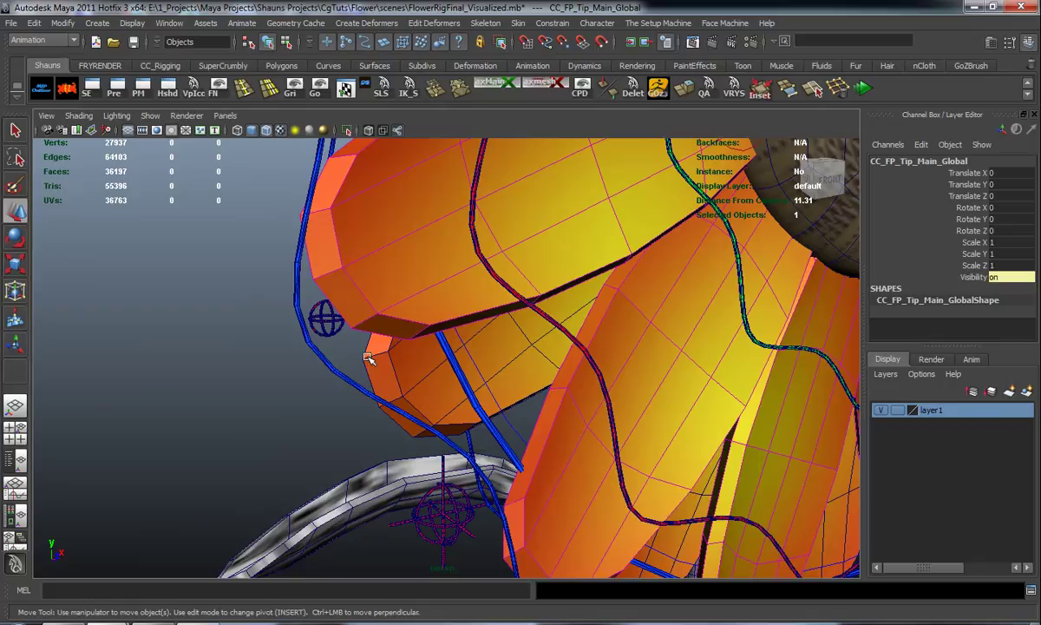
pyautogui.keyDown('shift'); pyautogui.click(325, 362); pyautogui.keyUp('shift')
pyautogui.press('g')
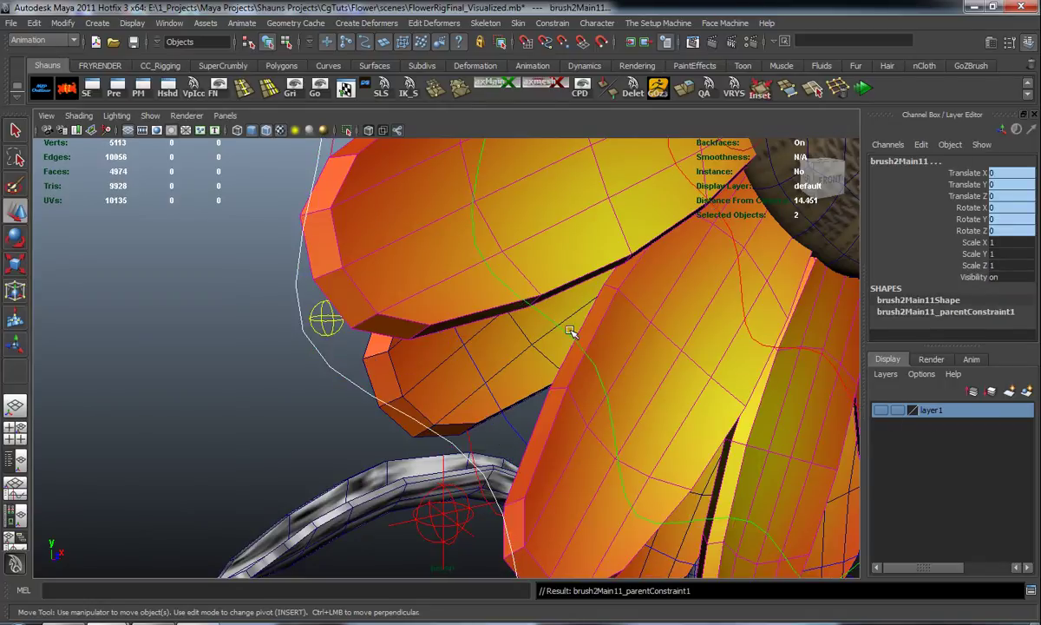
# - Parent-constrain the mesh brush2Main13 around the middle of the front petals to the CC_FP_Mid_Global control
pyautogui.click(566, 330)
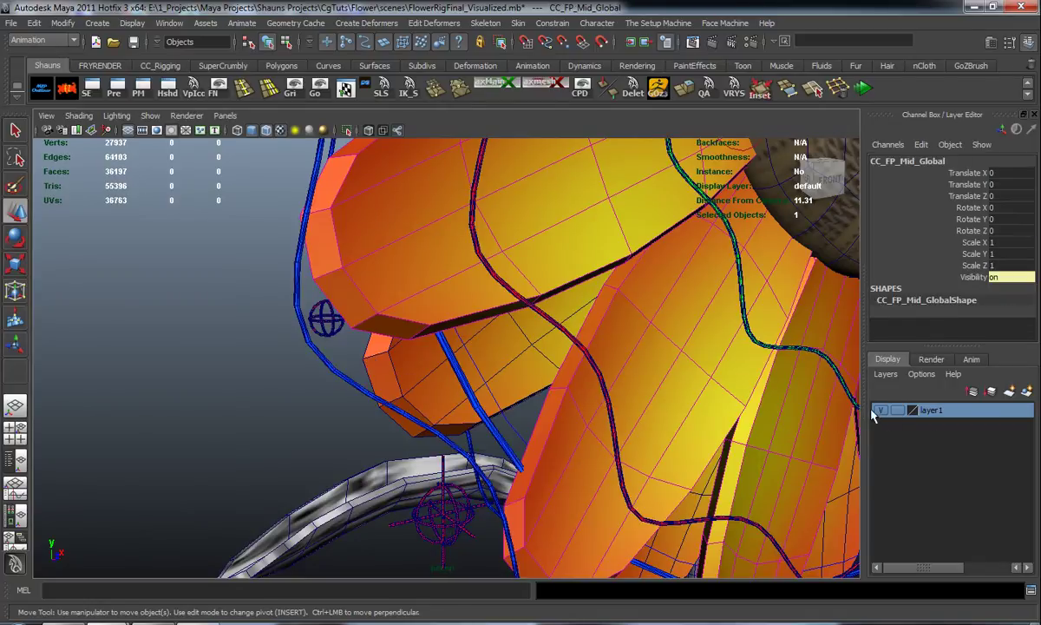
pyautogui.keyDown('shift'); pyautogui.click(523, 302); pyautogui.keyUp('shift')
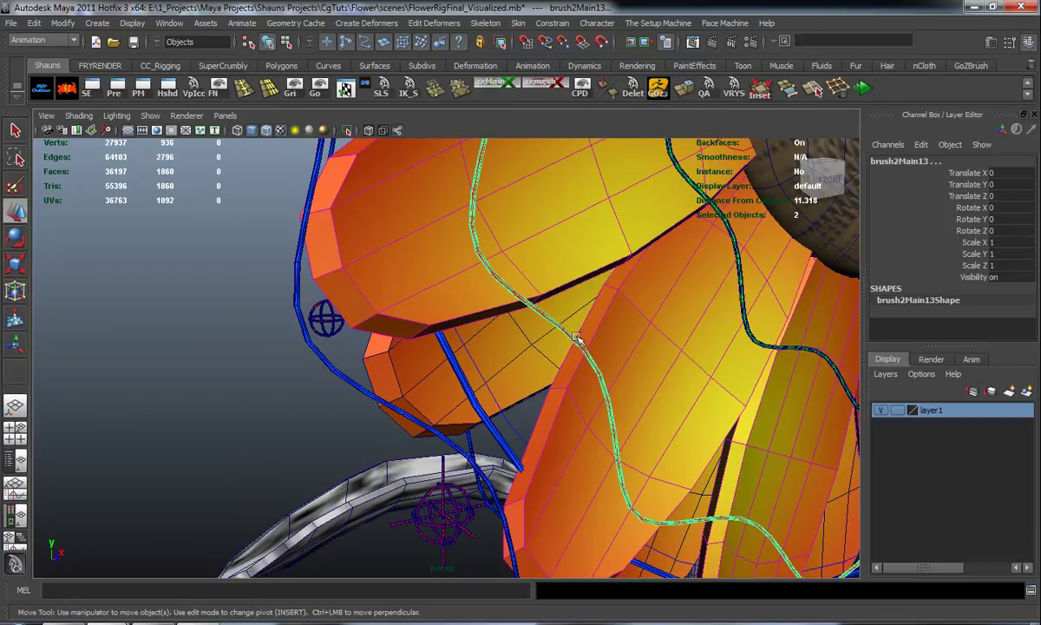
pyautogui.hotkey('shift', 'p')
# - Parent-constrain the mesh brush2Main12 around the front petal bases to the CC_FP_Base_Global control, toggling layer1's visibility to select both
pyautogui.click(881, 409)
pyautogui.click(746, 313)
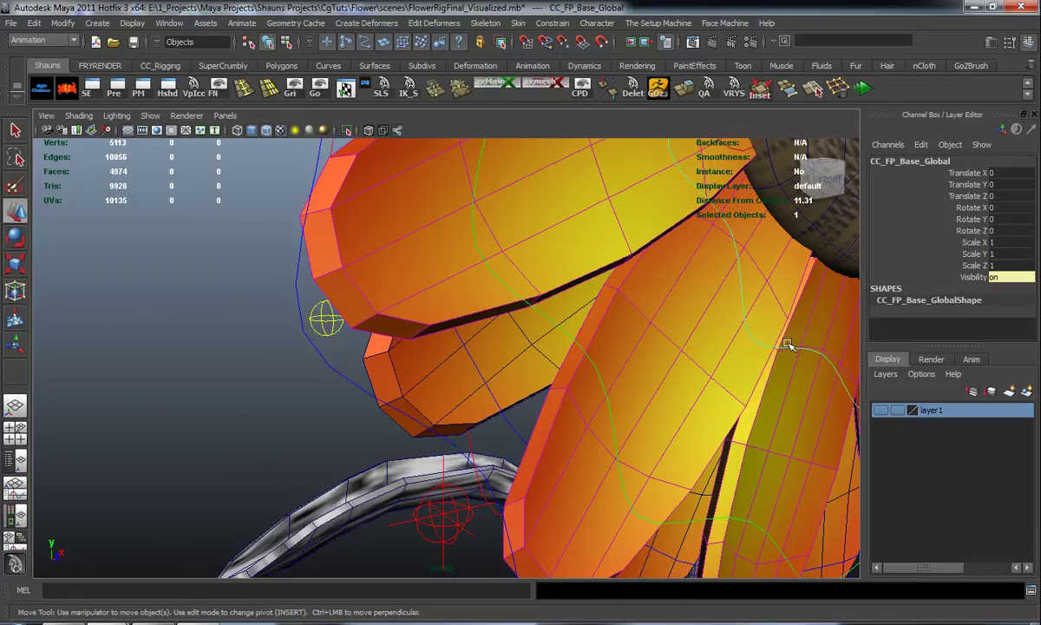
pyautogui.click(881, 410)
pyautogui.keyDown('shift'); pyautogui.click(690, 273); pyautogui.keyUp('shift')
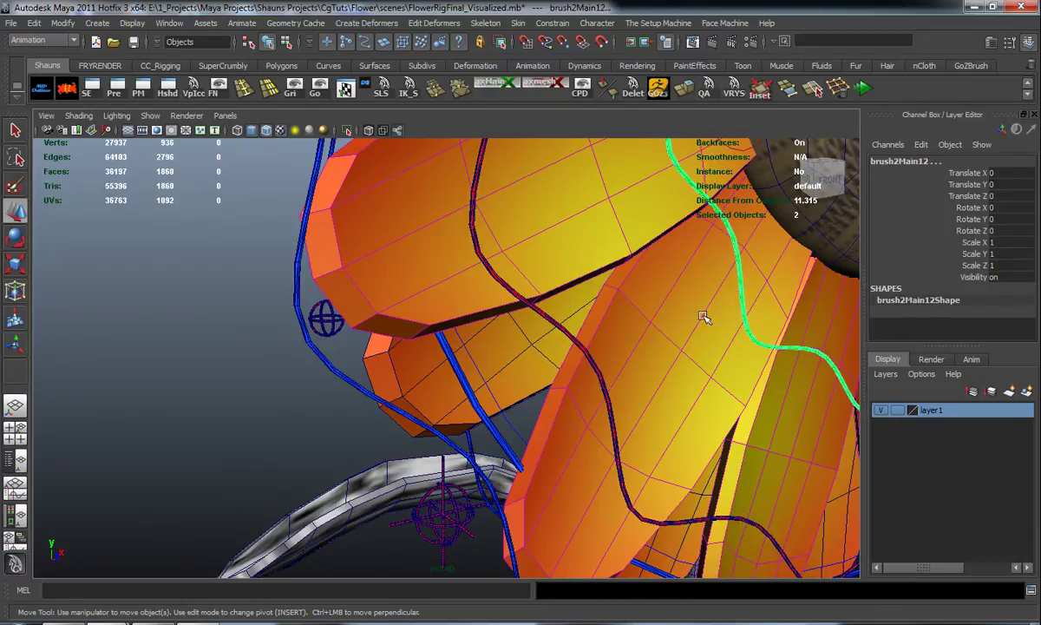
pyautogui.press('g')
# - On the back of the flower, parent-constrain the innermost petal mesh brush2Main8 to the CC_BK_petals_Base control
pyautogui.keyDown('alt'); pyautogui.moveTo(432, 380); pyautogui.dragTo(312, 382, button='right'); pyautogui.keyUp('alt')
pyautogui.moveTo(313, 382)
pyautogui.keyDown('alt'); pyautogui.mouseDown()
pyautogui.moveTo(531, 476)
pyautogui.moveTo(610, 453)
pyautogui.moveTo(590, 450)
pyautogui.mouseUp(); pyautogui.keyUp('alt')
pyautogui.scroll(1, 607, 451)
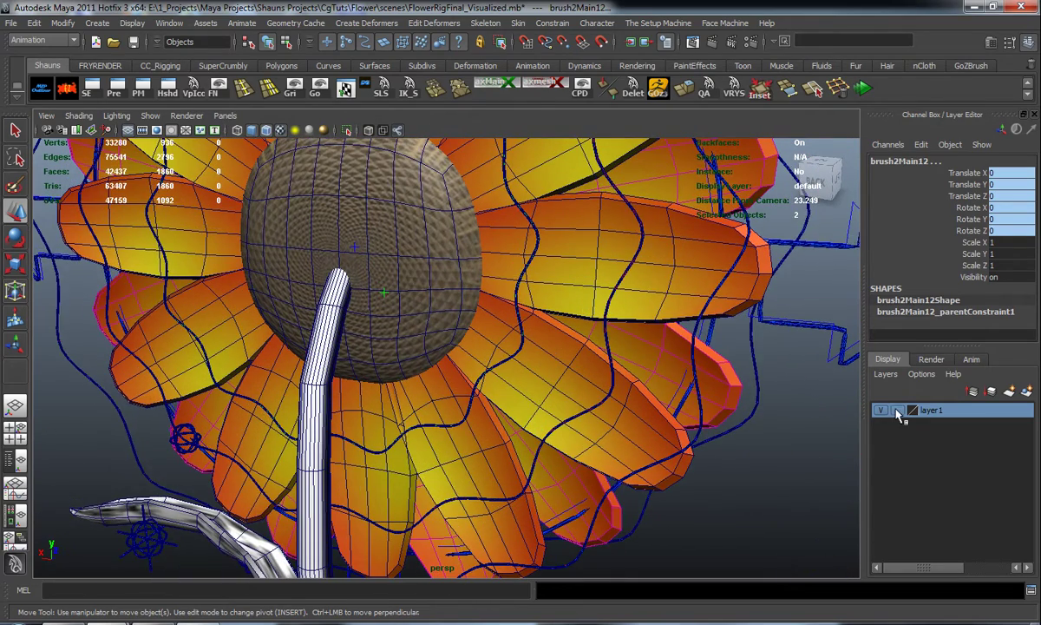
pyautogui.click(881, 409)
pyautogui.click(521, 332)
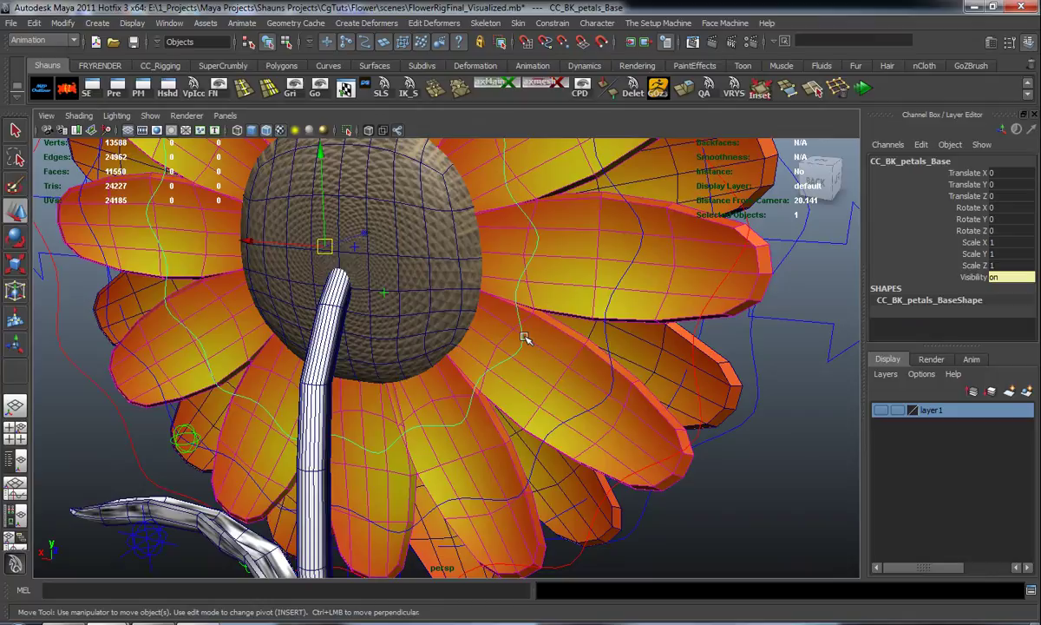
pyautogui.click(881, 410)
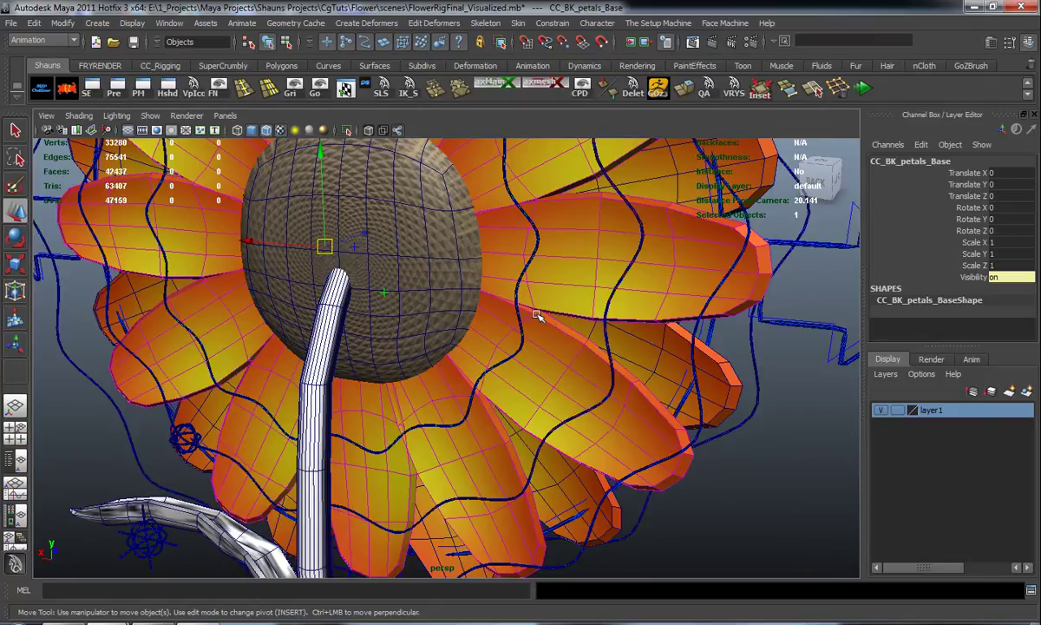
pyautogui.keyDown('shift'); pyautogui.click(519, 310); pyautogui.keyUp('shift')
pyautogui.press('g')
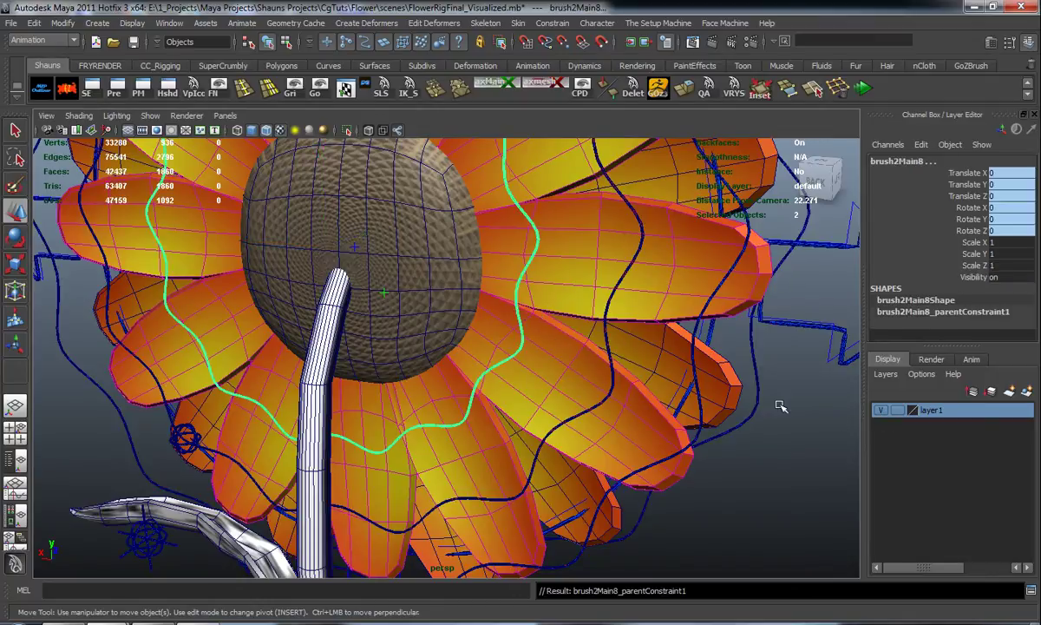
# - Parent-constrain the mesh brush2Main9 around the middle of the back petals to the CC_BK_petals_Mid control
pyautogui.click(881, 410)
pyautogui.click(570, 326)
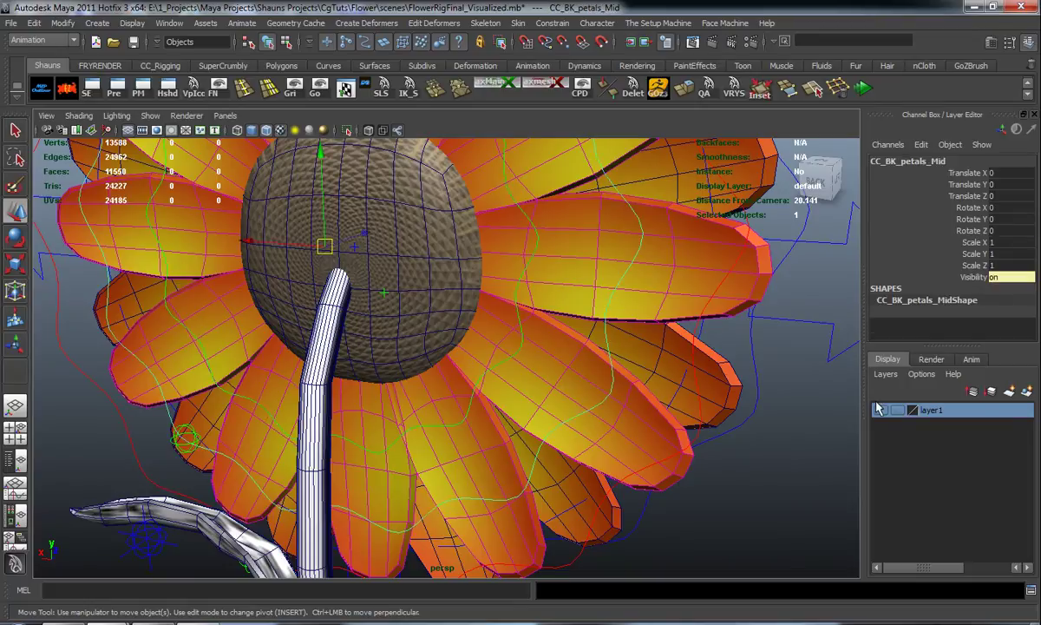
pyautogui.click(881, 410)
pyautogui.keyDown('shift'); pyautogui.click(575, 309); pyautogui.keyUp('shift')
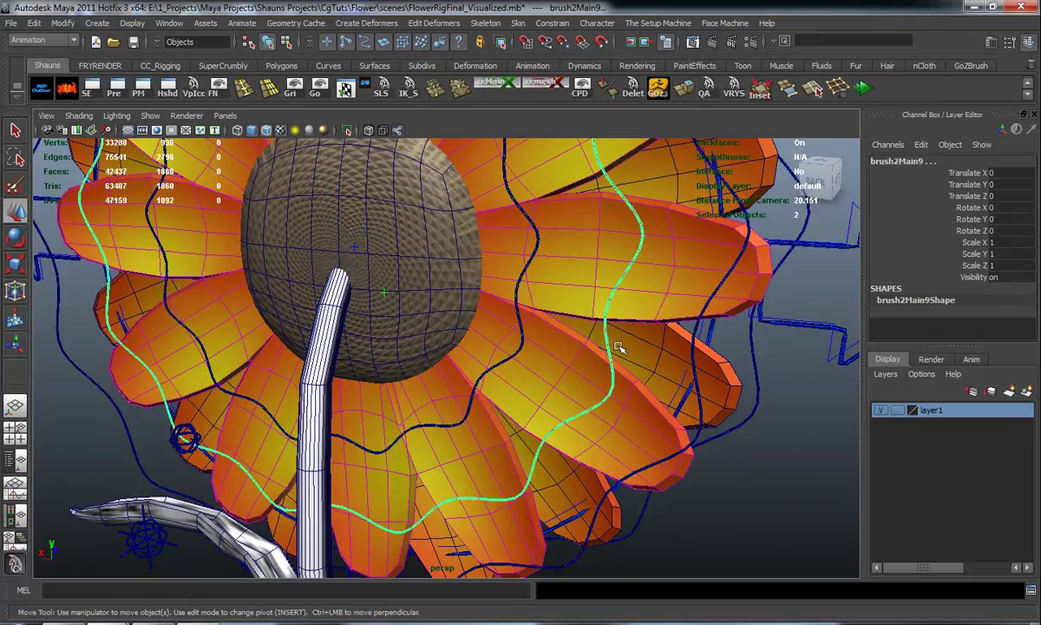
pyautogui.hotkey('ctrl', 'p')
# - Parent-constrain the mesh brush2Main10 around the back petal tips to the CC_BK_petals_Tips control
pyautogui.click(881, 410)
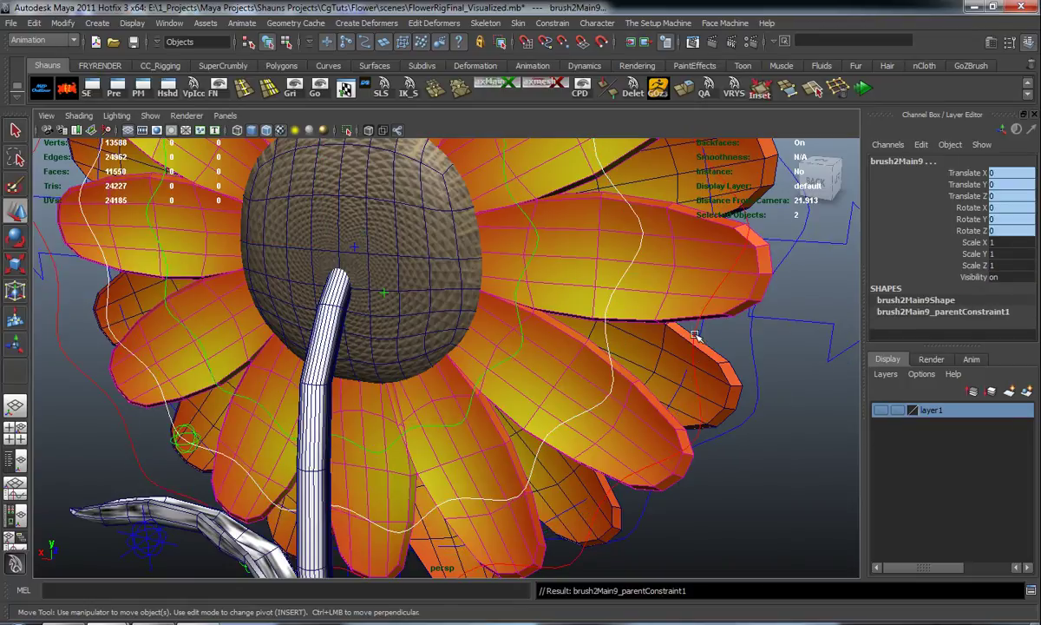
pyautogui.click(694, 328)
pyautogui.click(881, 410)
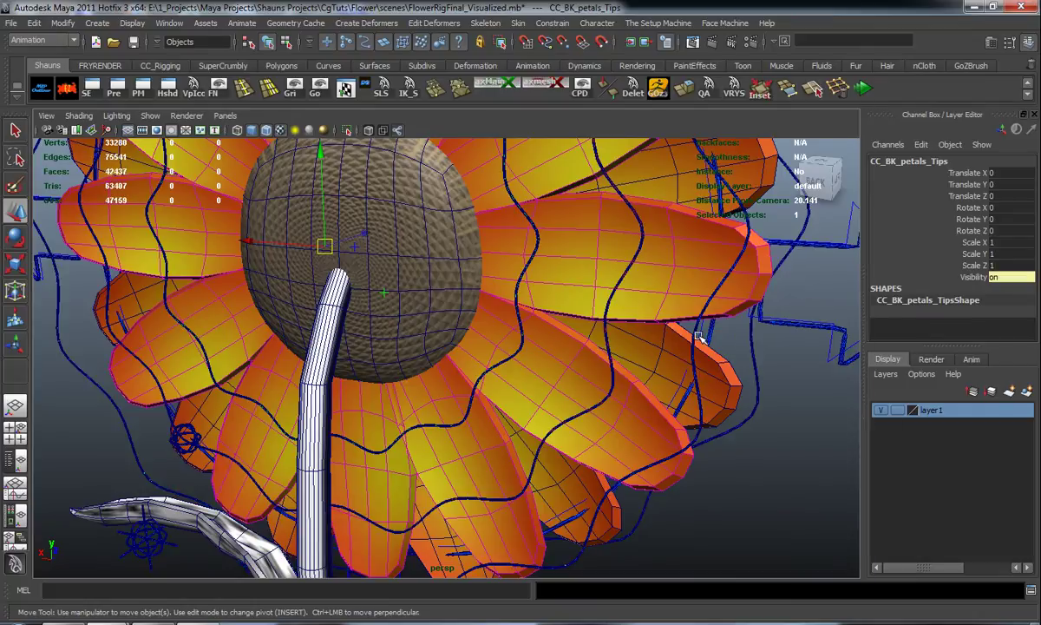
pyautogui.keyDown('shift'); pyautogui.click(651, 314); pyautogui.keyUp('shift')
pyautogui.hotkey('ctrl', 'p')
pyautogui.press('f')
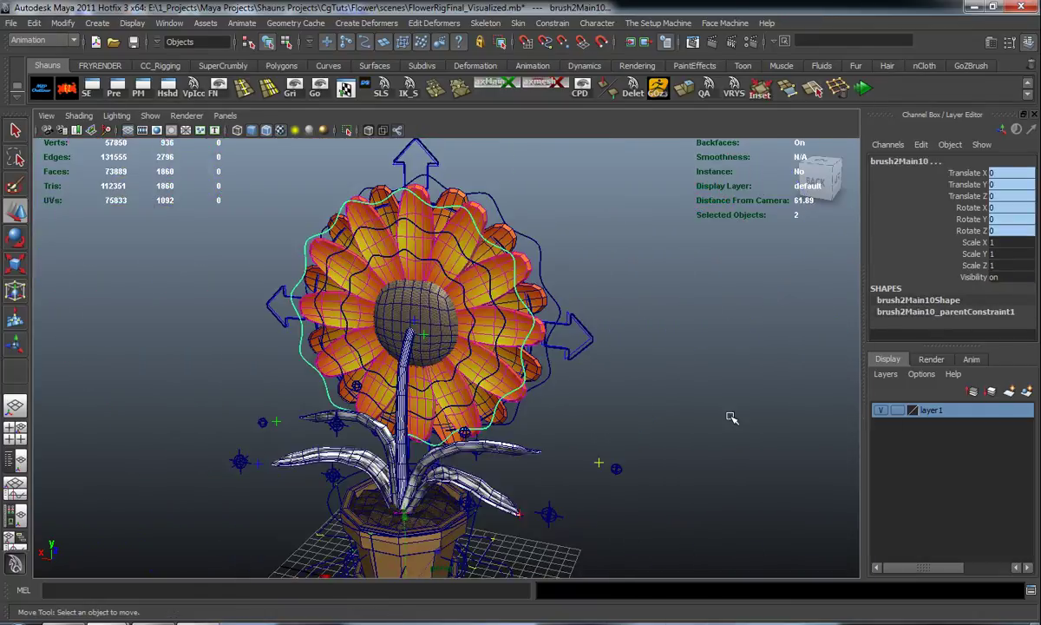
# - Clear the selection, show the whole flower rig from the front and hide layer1
pyautogui.click(732, 418)
pyautogui.keyDown('alt'); pyautogui.moveTo(732, 419); pyautogui.dragTo(442, 486); pyautogui.keyUp('alt')
pyautogui.keyDown('alt'); pyautogui.moveTo(442, 516); pyautogui.dragTo(422, 387, button='middle'); pyautogui.keyUp('alt')
pyautogui.scroll(-5, 431, 354)
pyautogui.keyDown('alt'); pyautogui.moveTo(422, 387); pyautogui.dragTo(424, 340); pyautogui.keyUp('alt')
pyautogui.keyDown('alt'); pyautogui.moveTo(425, 339); pyautogui.dragTo(398, 393, button='middle'); pyautogui.keyUp('alt')
pyautogui.scroll(-1, 400, 383)
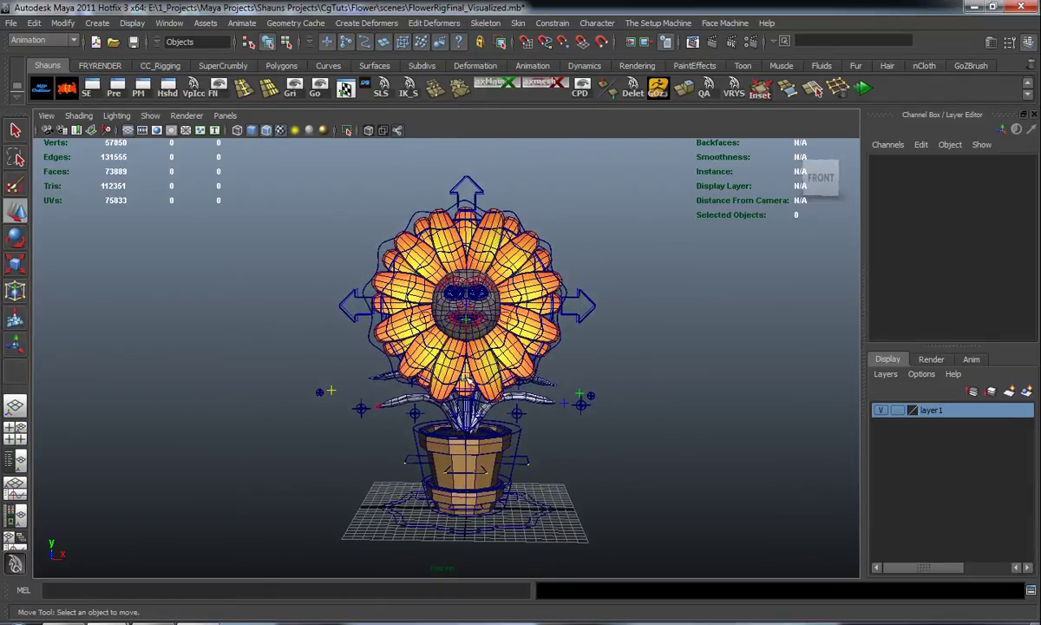
pyautogui.keyDown('alt'); pyautogui.moveTo(439, 361); pyautogui.dragTo(408, 316); pyautogui.keyUp('alt')
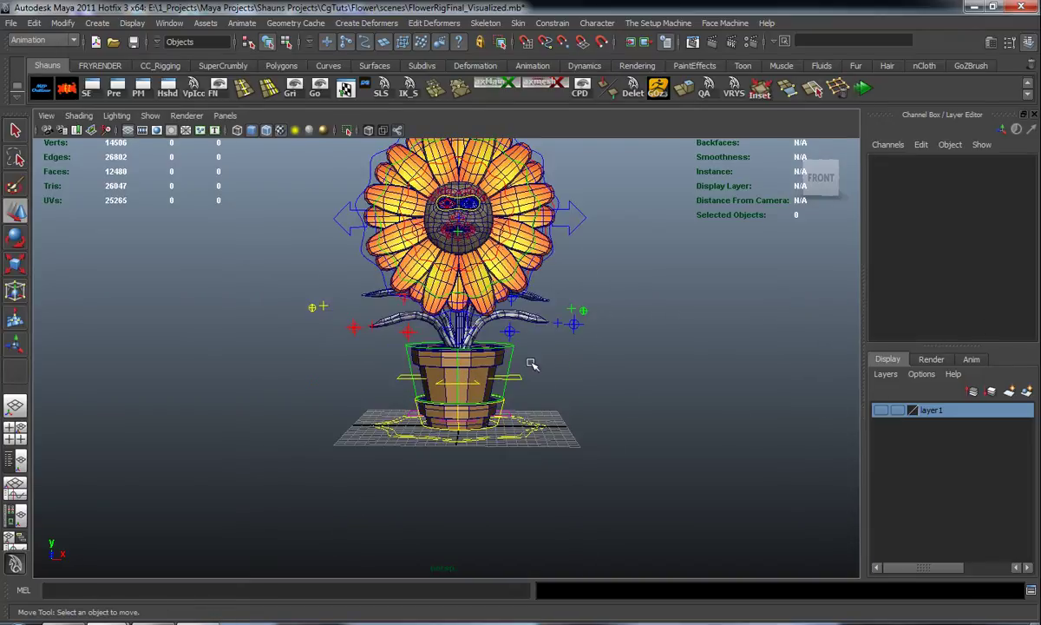
pyautogui.keyDown('alt'); pyautogui.moveTo(539, 439); pyautogui.dragTo(539, 453); pyautogui.keyUp('alt')
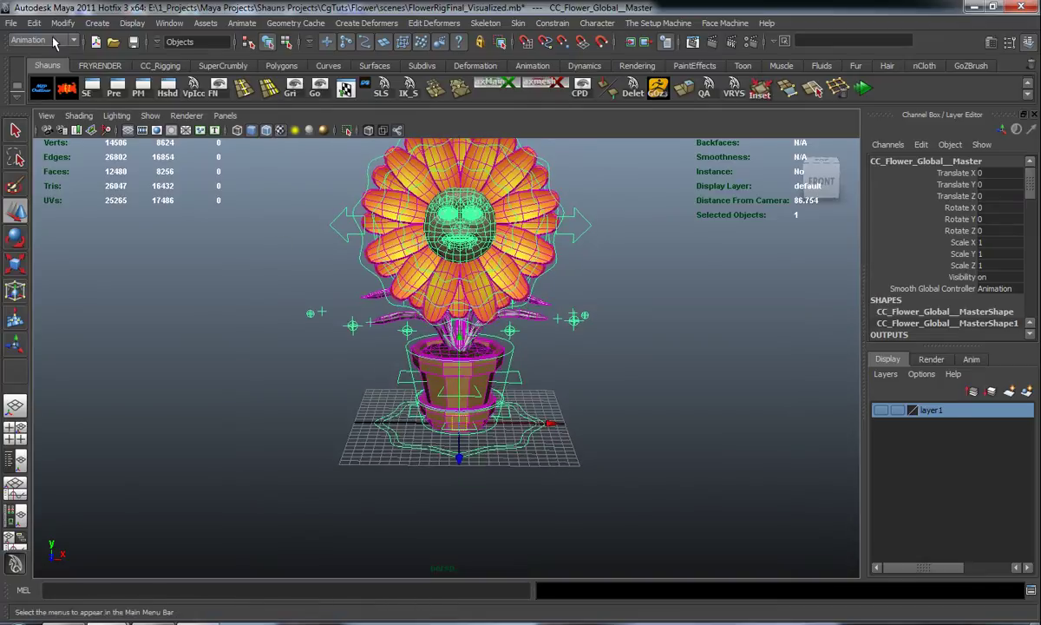
# - Set up a new Enum attribute with the long name Rig Visualization on the CC_Flower_Global__Master control
pyautogui.click(63, 24)
pyautogui.click(91, 209)
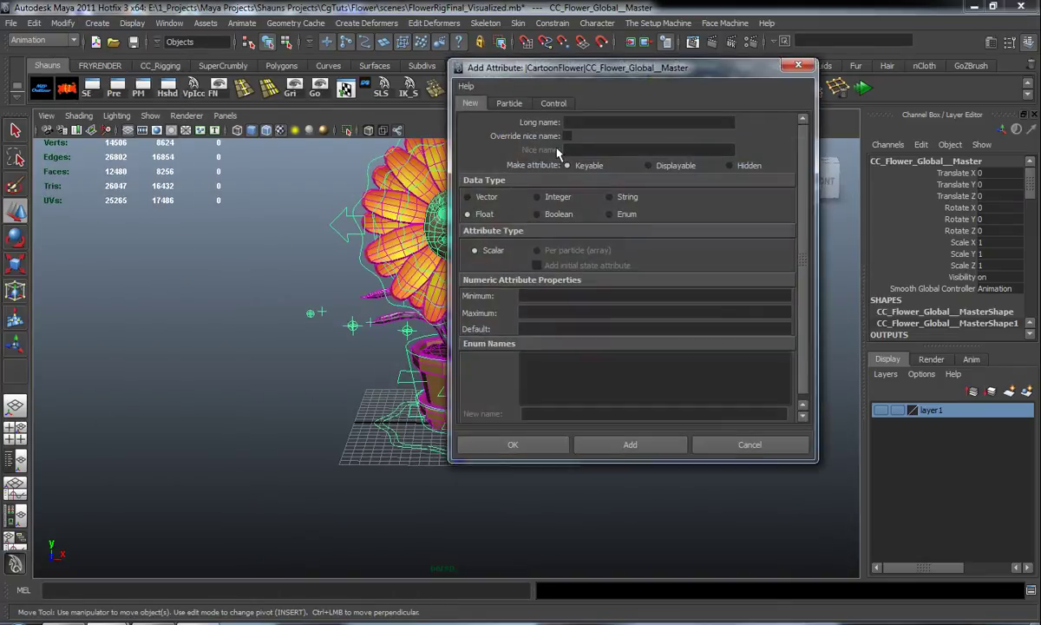
pyautogui.click(610, 214)
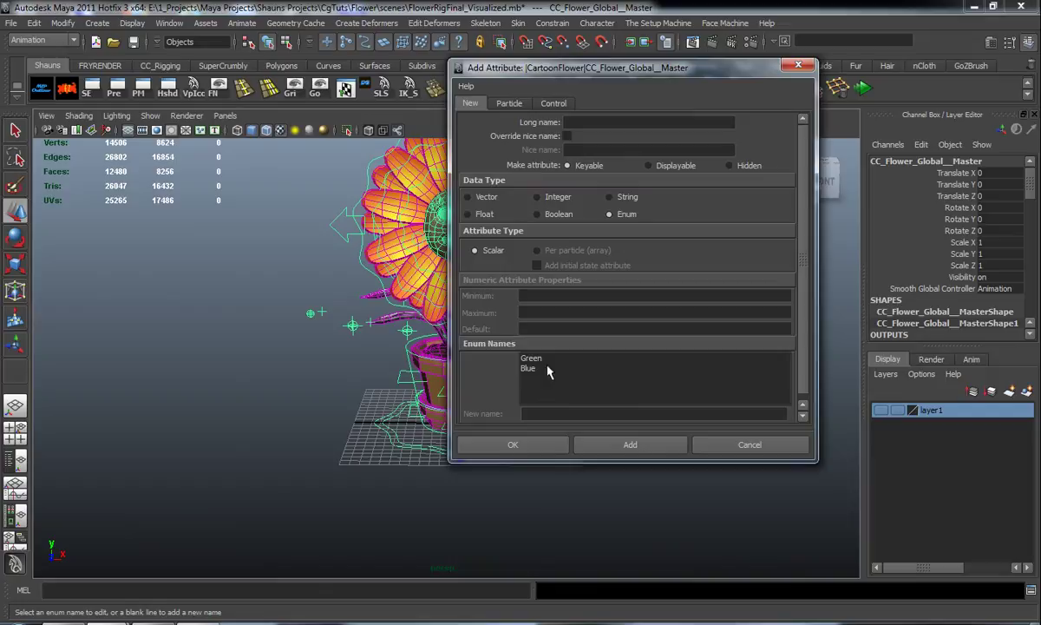
pyautogui.click(574, 122)
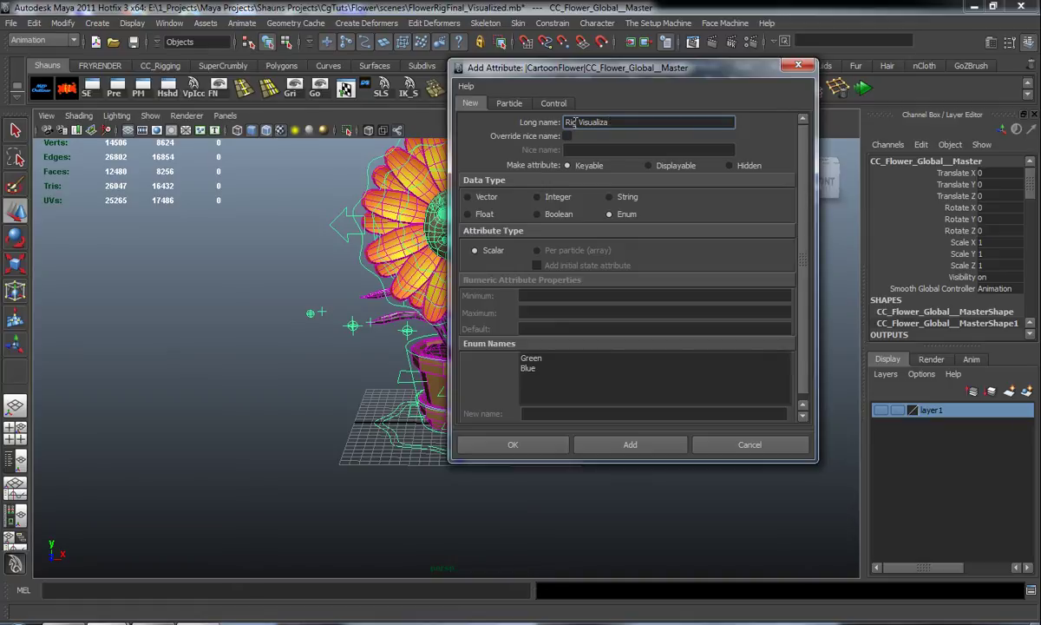
# - Rename the enum entries Green and Blue to Off and Renderable, and add the attribute to the master control
pyautogui.click(533, 359)
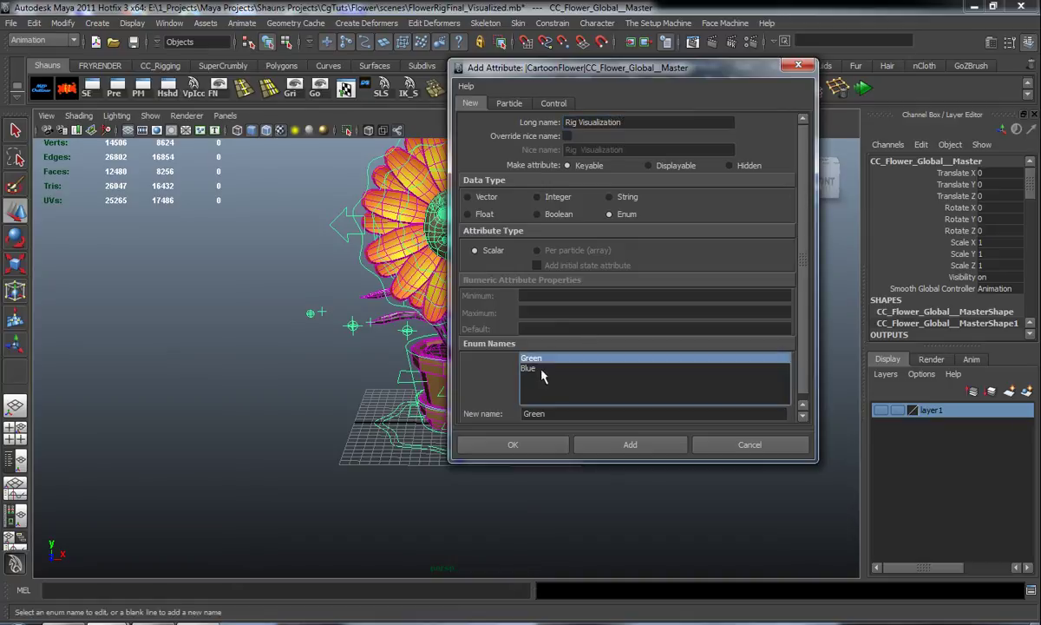
pyautogui.write('Off')
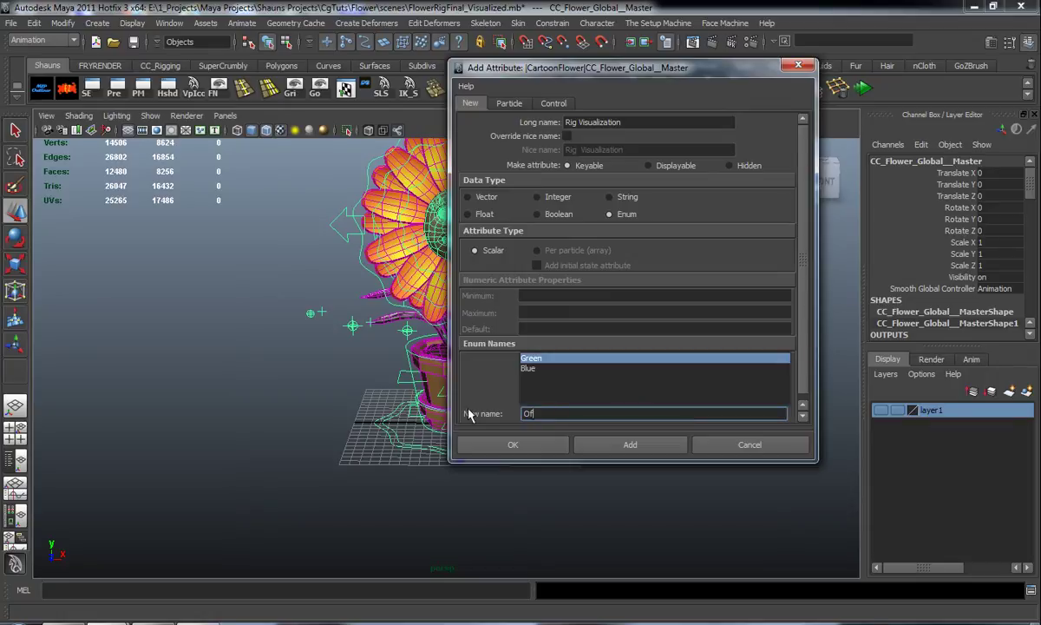
pyautogui.click(529, 368)
pyautogui.moveTo(558, 416); pyautogui.dragTo(481, 418)
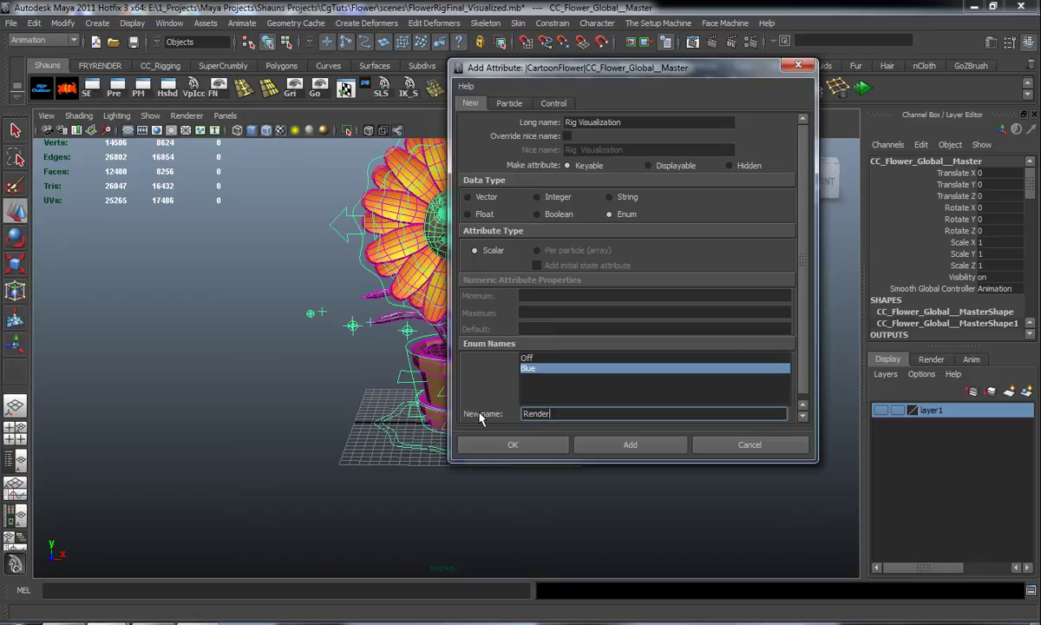
pyautogui.write('Renderable')
pyautogui.click(628, 444)
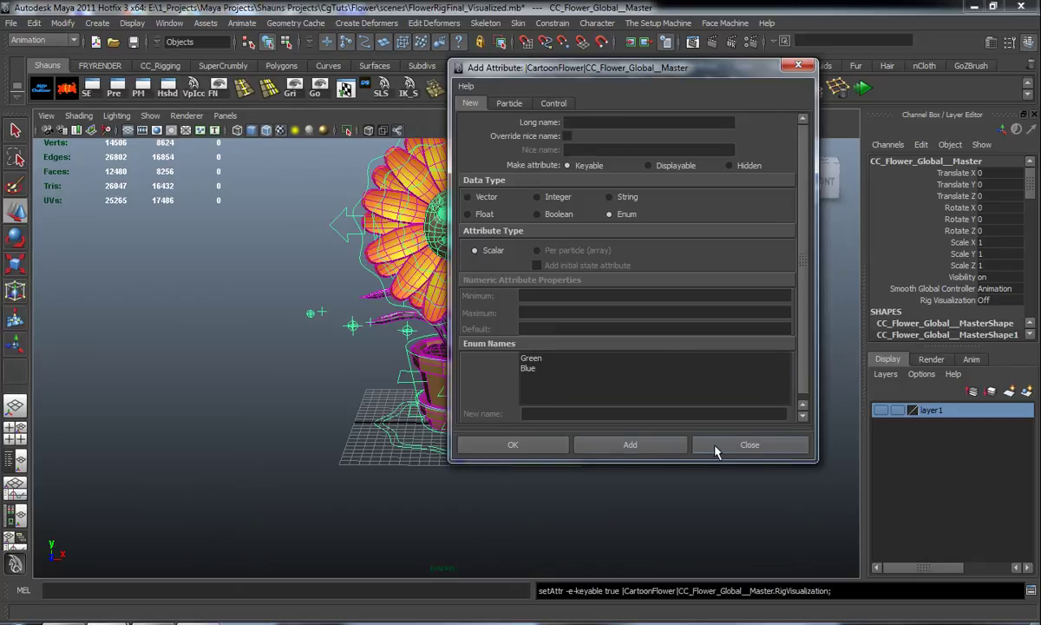
pyautogui.click(720, 445)
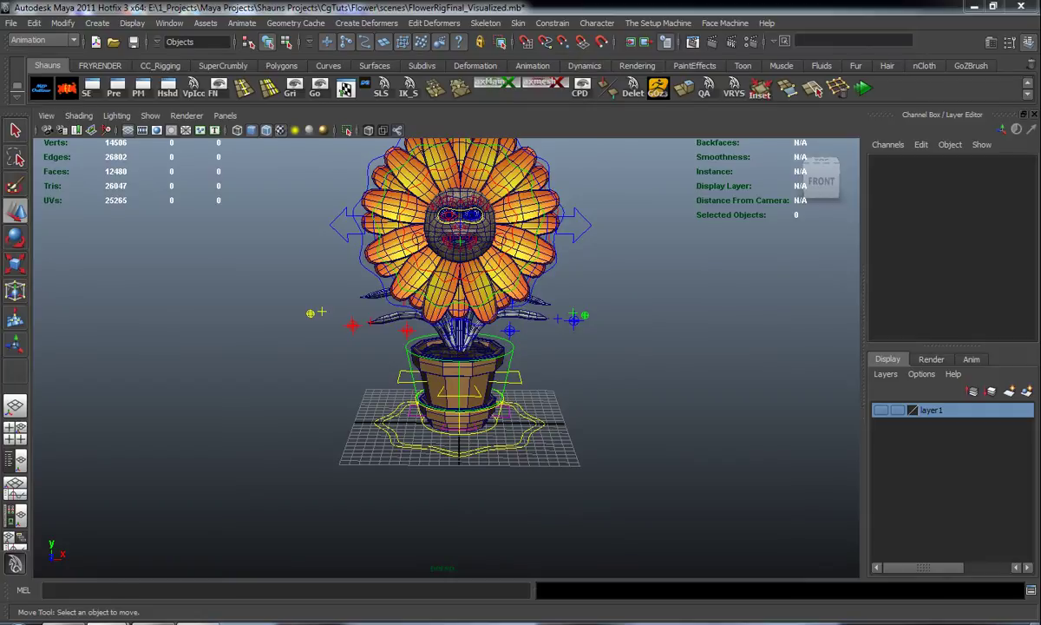
# - Select the Rig_Visualiztion group under CC_Flower_Global__Master and load it as the input node in the Connection Editor
pyautogui.click(41, 88)
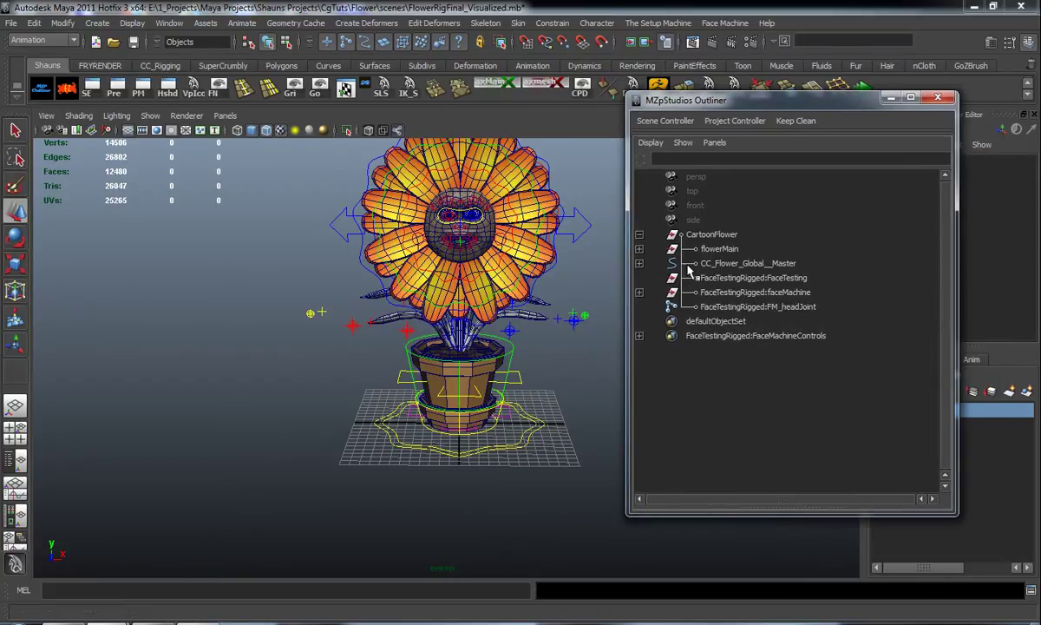
pyautogui.click(640, 264)
pyautogui.click(729, 336)
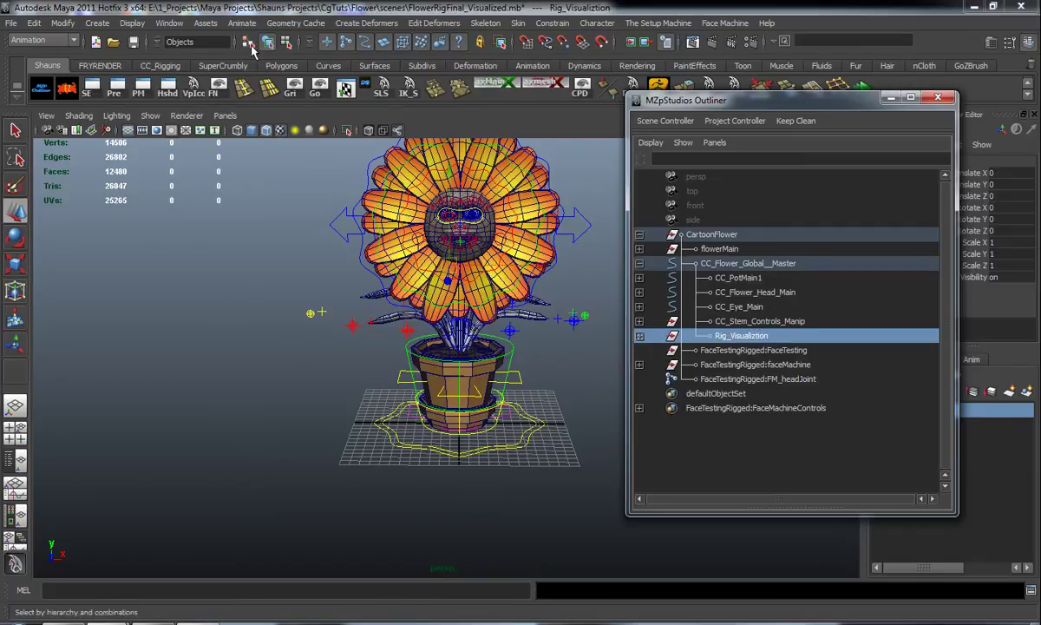
pyautogui.click(167, 25)
pyautogui.moveTo(172, 50)
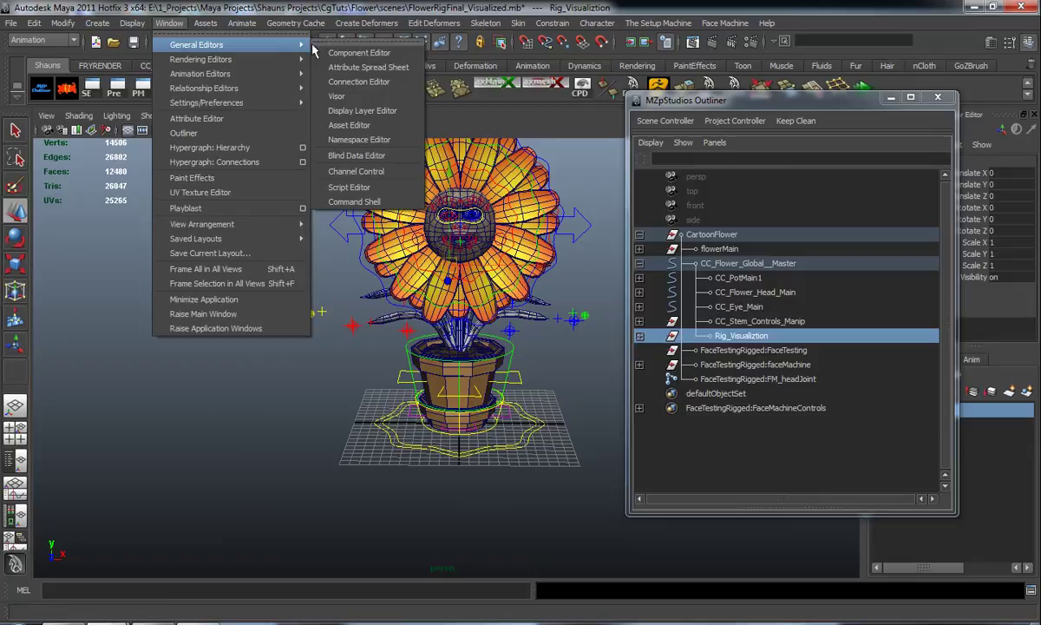
pyautogui.click(359, 81)
pyautogui.moveTo(323, 110); pyautogui.dragTo(841, 64)
pyautogui.click(767, 98)
pyautogui.moveTo(669, 64); pyautogui.dragTo(722, 51)
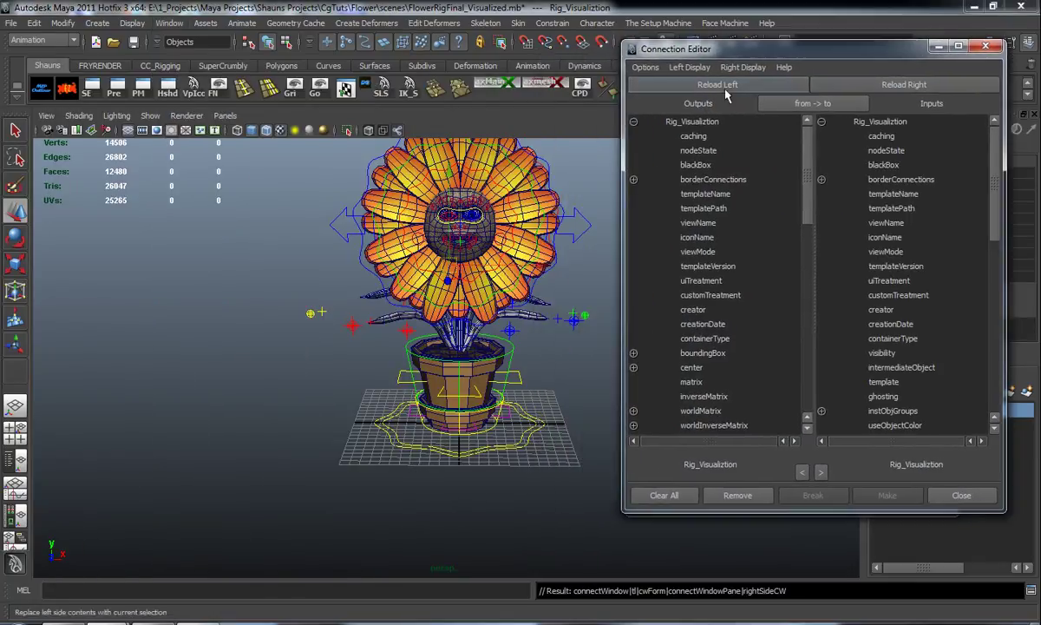
# - Load CC_Flower_Global__Master as the output node and connect its RigVisualization attribute to the Rig_Visualiztion group's visibility
pyautogui.click(460, 425)
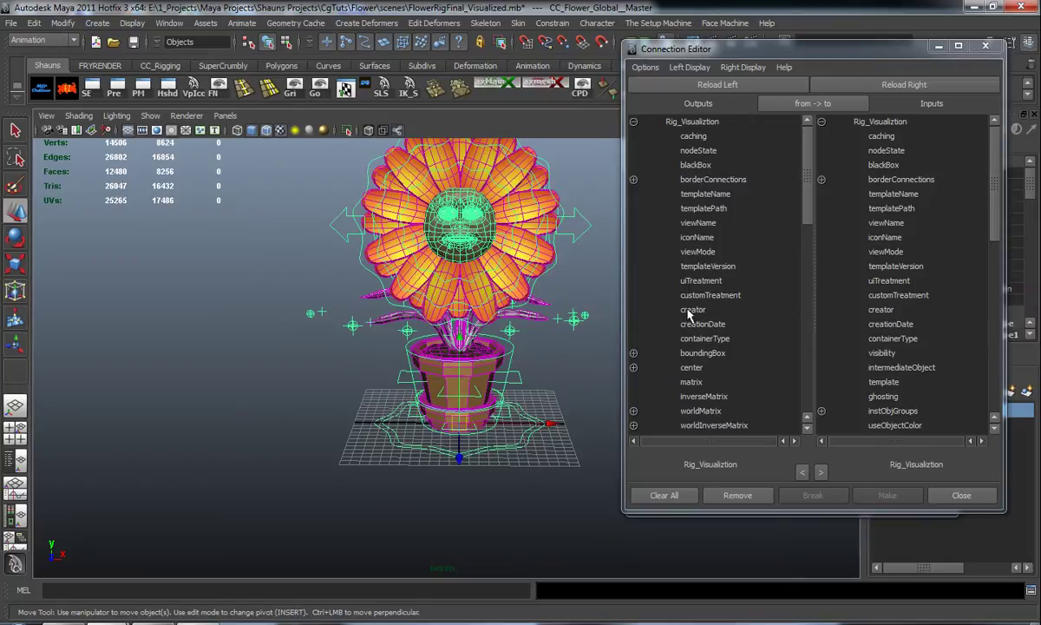
pyautogui.click(709, 86)
pyautogui.scroll(-15, 712, 375)
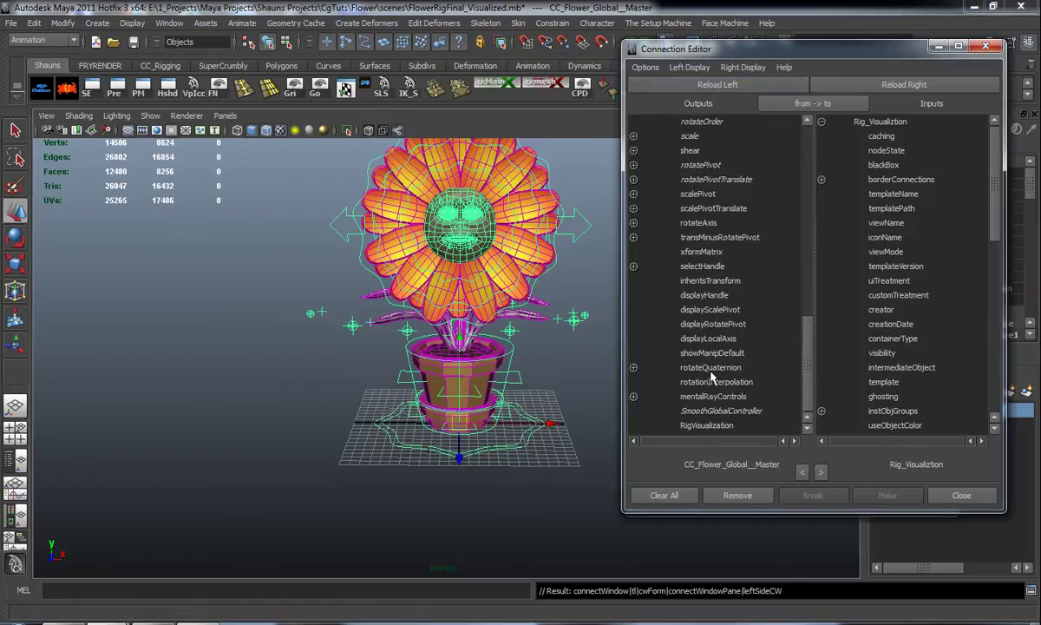
pyautogui.click(712, 426)
pyautogui.scroll(-6, 911, 360)
pyautogui.scroll(3, 911, 360)
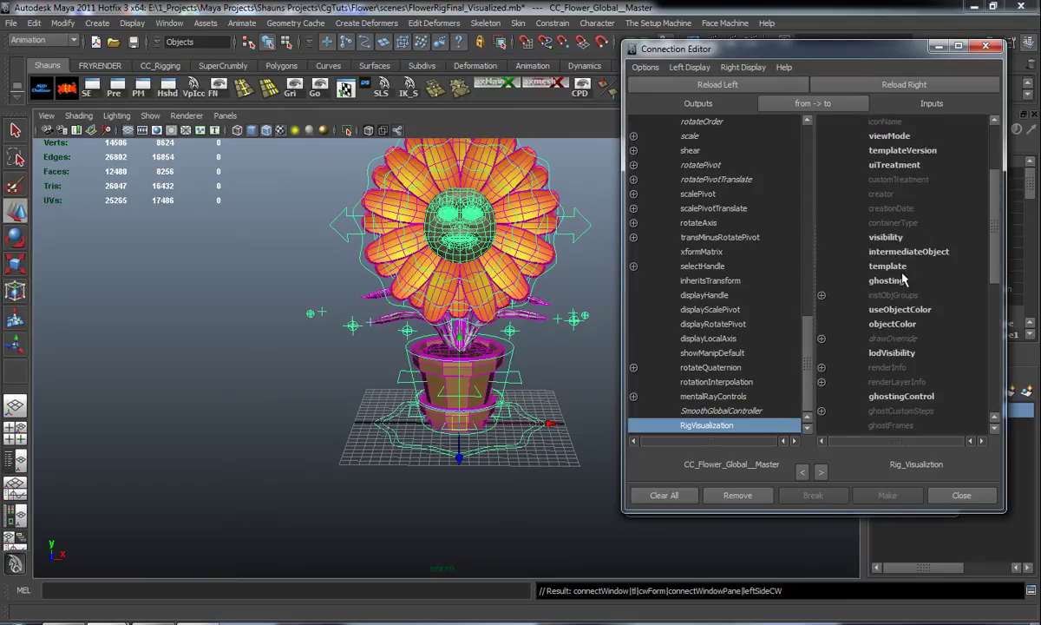
pyautogui.click(887, 237)
pyautogui.click(941, 45)
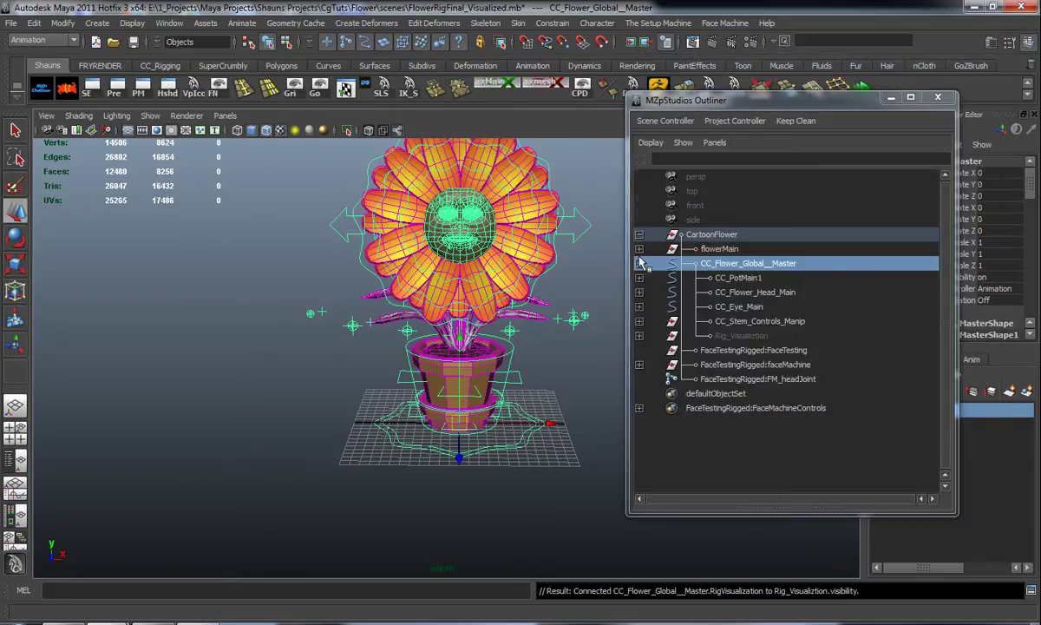
pyautogui.click(938, 97)
# - Set the Rig Visualization attribute of the CC_Flower_Global__Master control to Renderable
pyautogui.click(569, 444)
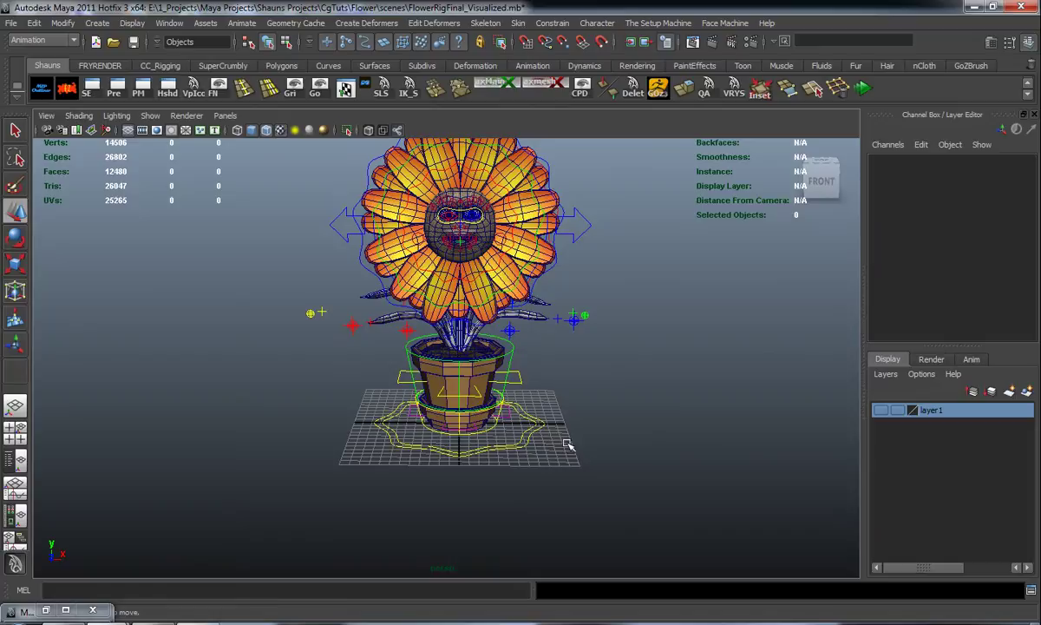
pyautogui.click(538, 427)
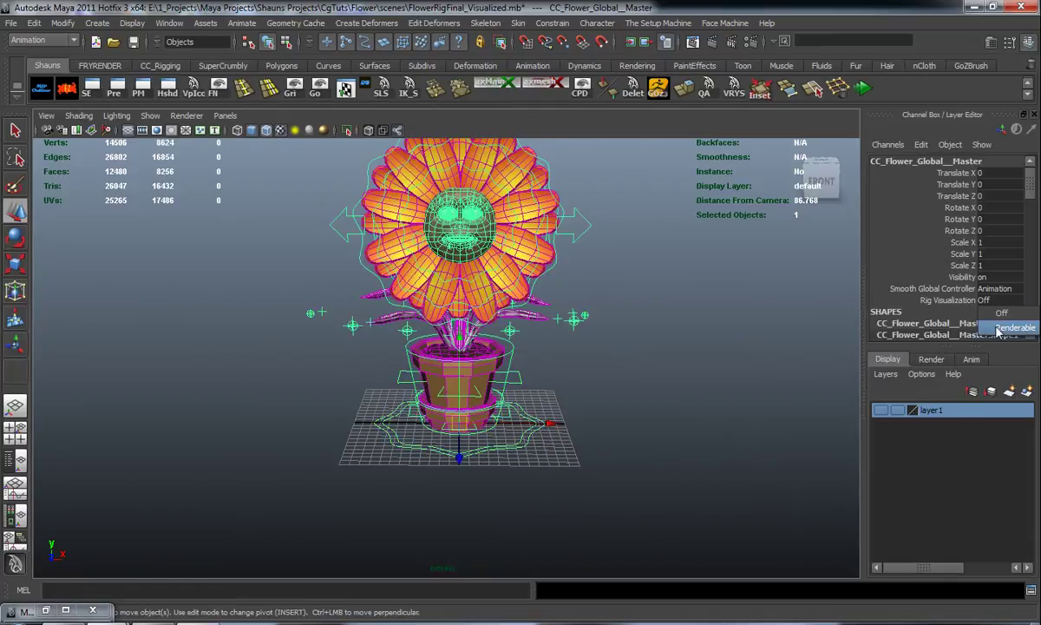
pyautogui.keyDown('alt'); pyautogui.moveTo(619, 369); pyautogui.dragTo(577, 358); pyautogui.keyUp('alt')
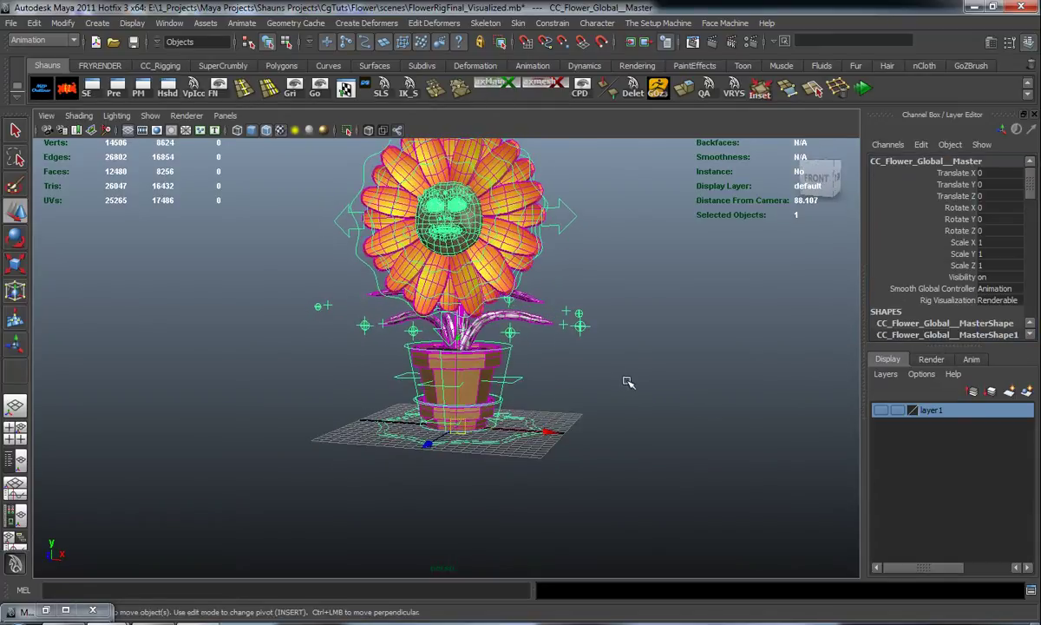
# - Make layer1 visible and test the master control's Rig Visualization by switching it to Off, Renderable and back to Off
pyautogui.click(881, 410)
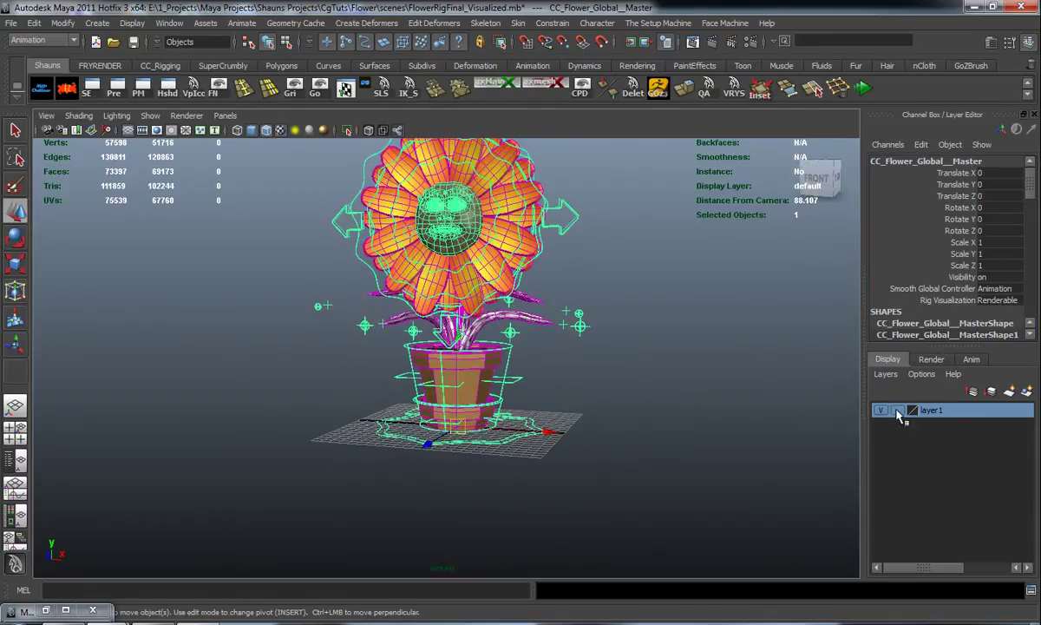
pyautogui.click(992, 300)
pyautogui.click(996, 314)
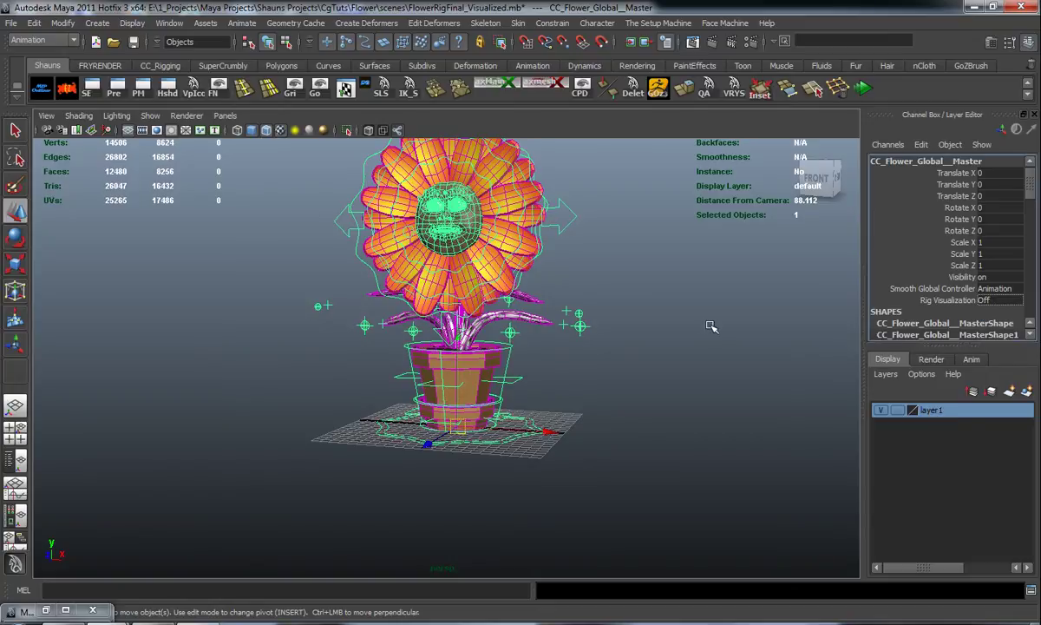
pyautogui.click(993, 300)
pyautogui.click(965, 336)
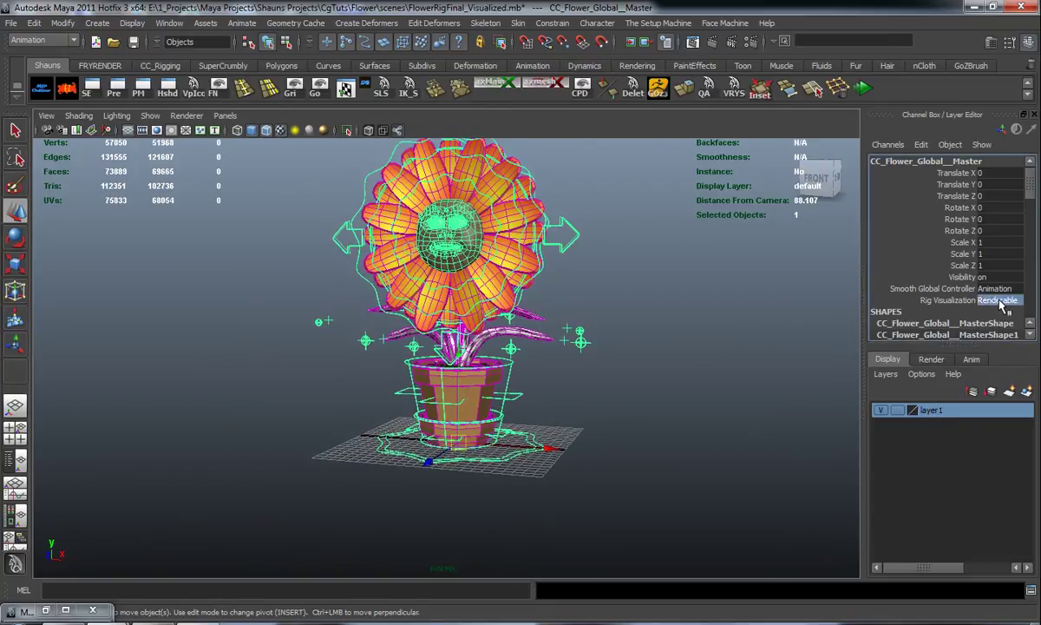
pyautogui.click(994, 300)
pyautogui.click(997, 314)
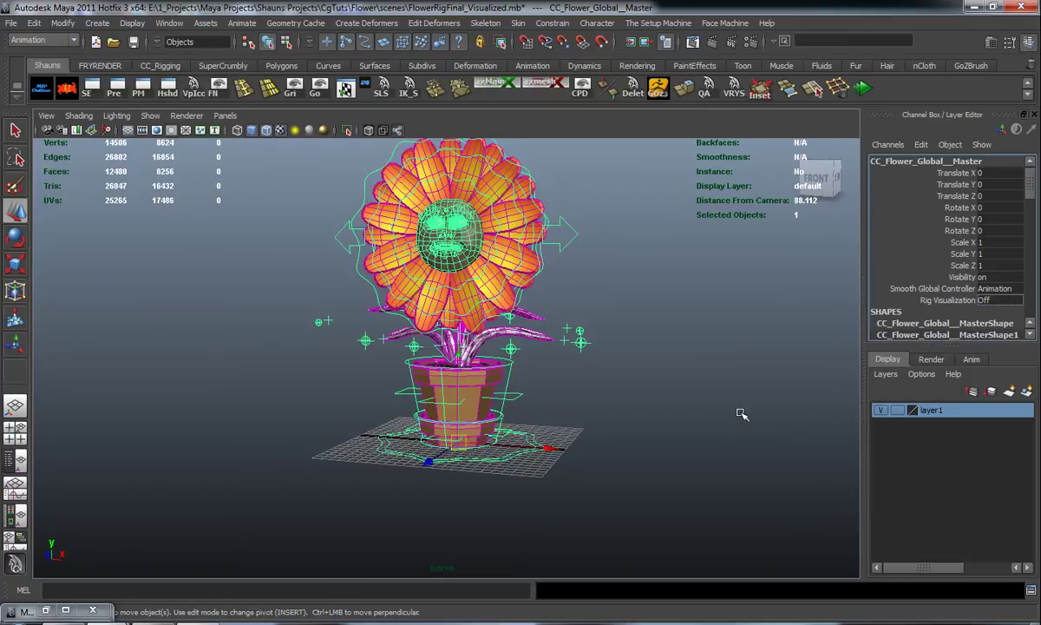
# - Delete layer1 from the display layers
pyautogui.rightClick(922, 412)
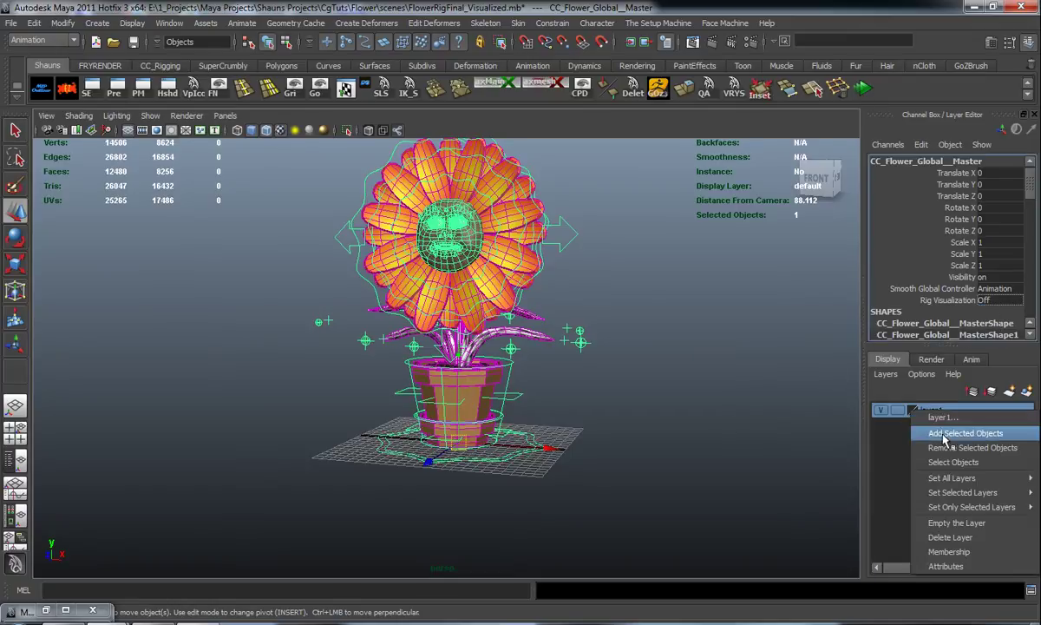
pyautogui.click(951, 537)
pyautogui.keyDown('alt'); pyautogui.moveTo(657, 429); pyautogui.dragTo(663, 451, button='middle'); pyautogui.keyUp('alt')
pyautogui.keyDown('alt'); pyautogui.moveTo(663, 451); pyautogui.dragTo(694, 451); pyautogui.keyUp('alt')
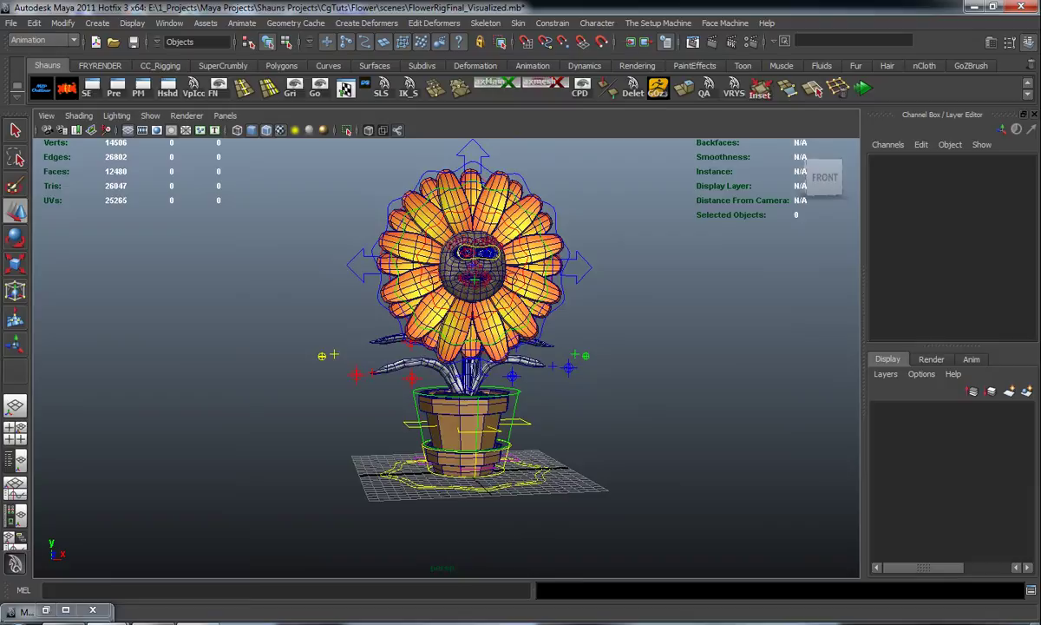
# - Bring the Render View over the viewport, narrow it and place it aside so the flower rig is framed beside it
pyautogui.moveTo(1040, 204); pyautogui.dragTo(206, 86)
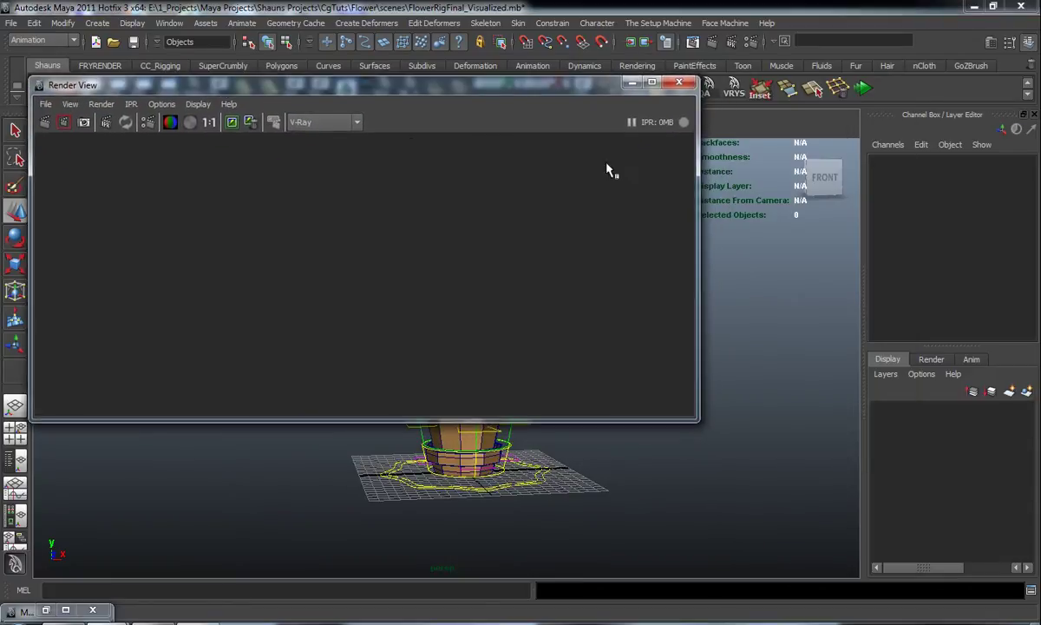
pyautogui.moveTo(694, 176); pyautogui.dragTo(466, 168)
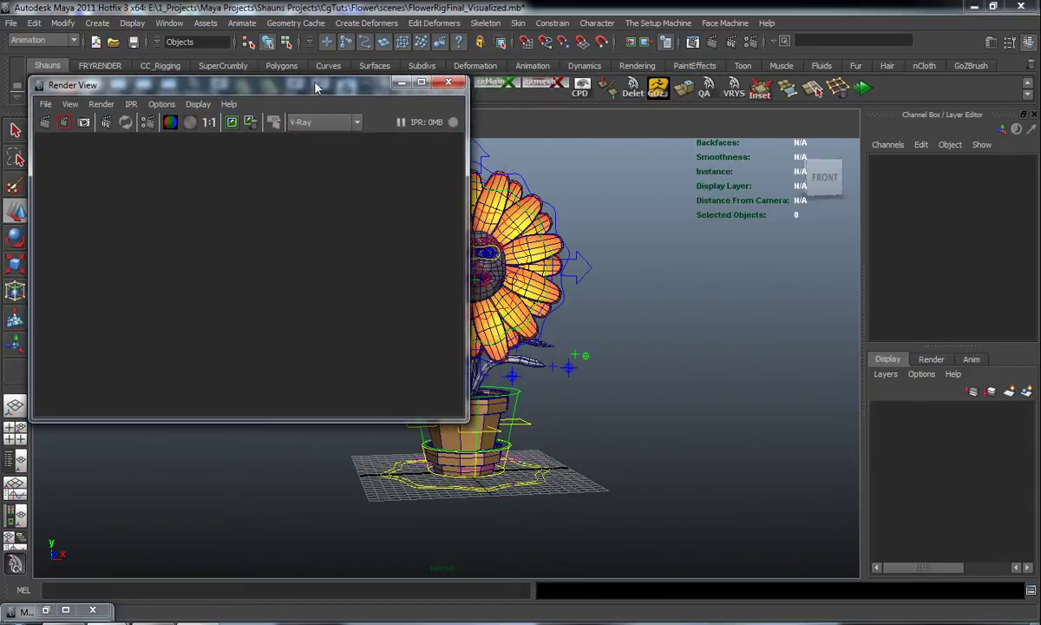
pyautogui.moveTo(298, 85); pyautogui.dragTo(230, 67)
pyautogui.keyDown('alt'); pyautogui.moveTo(560, 251); pyautogui.dragTo(578, 307, button='middle'); pyautogui.keyUp('alt')
pyautogui.keyDown('alt'); pyautogui.moveTo(577, 308); pyautogui.dragTo(546, 298); pyautogui.keyUp('alt')
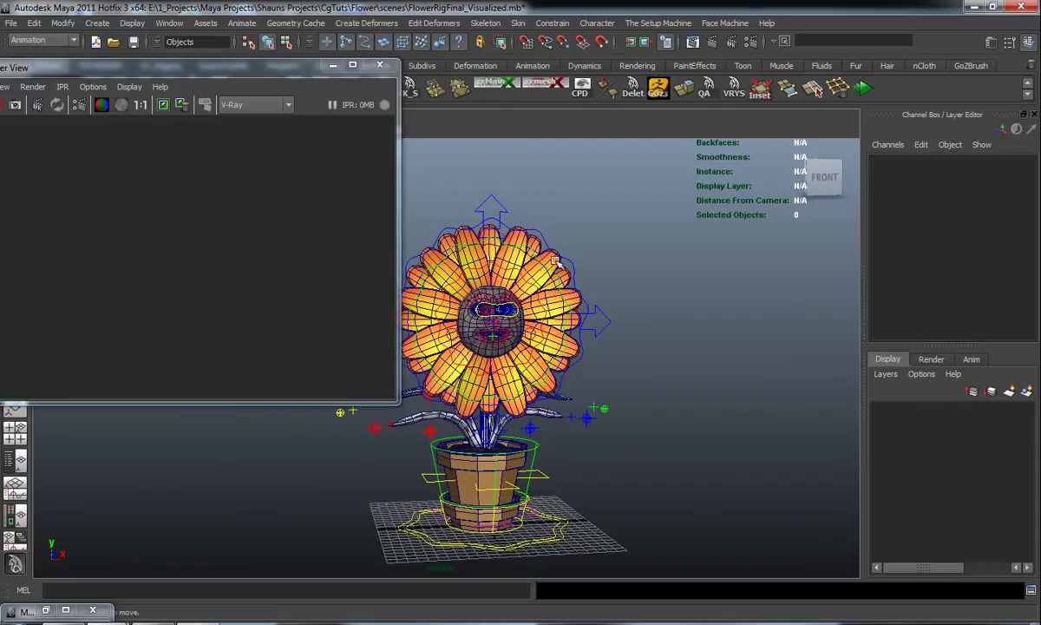
pyautogui.keyDown('alt'); pyautogui.moveTo(553, 265); pyautogui.dragTo(522, 245, button='middle'); pyautogui.keyUp('alt')
pyautogui.keyDown('alt'); pyautogui.moveTo(522, 244); pyautogui.dragTo(555, 278); pyautogui.keyUp('alt')
pyautogui.keyDown('alt'); pyautogui.moveTo(556, 277); pyautogui.dragTo(571, 303, button='middle'); pyautogui.keyUp('alt')
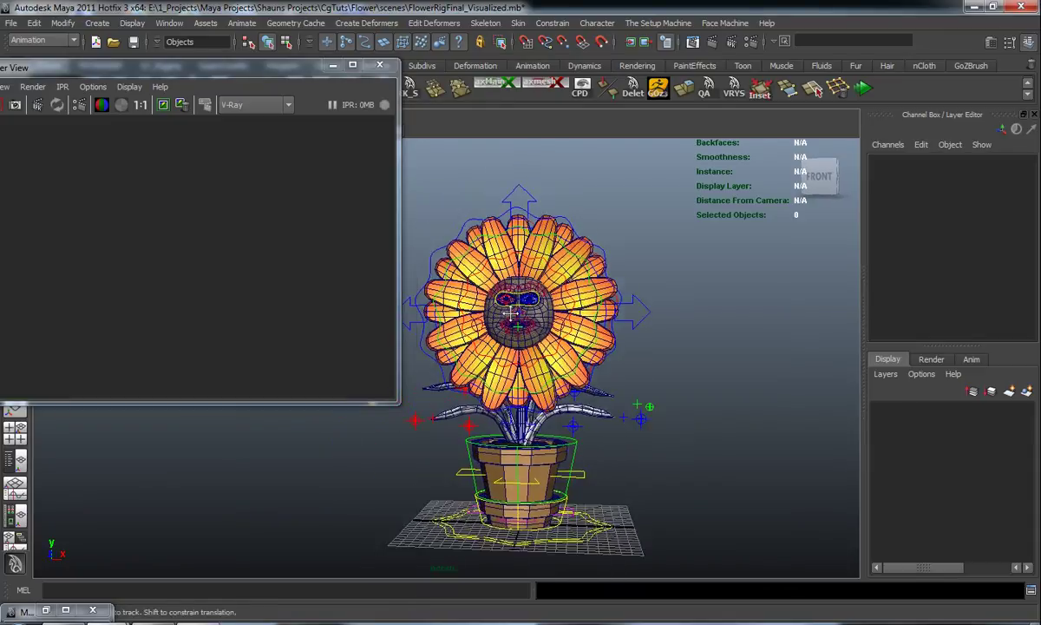
pyautogui.keyDown('alt'); pyautogui.moveTo(571, 303); pyautogui.dragTo(599, 334); pyautogui.keyUp('alt')
# - Set Rig Visualization on CC_Flower_Global__Master to Renderable and clear the selection
pyautogui.click(597, 527)
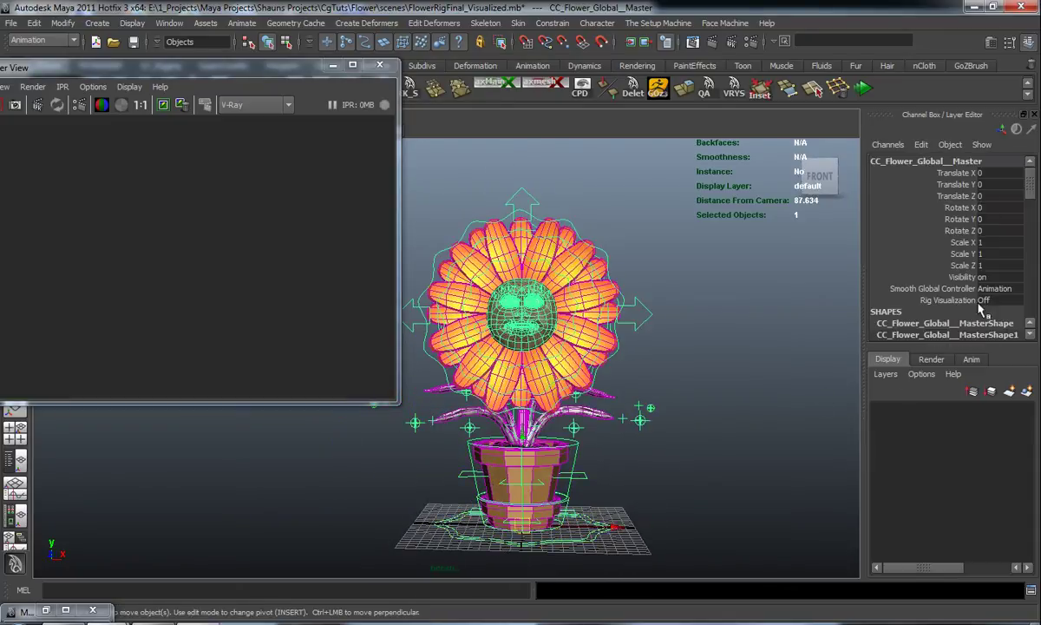
pyautogui.click(989, 301)
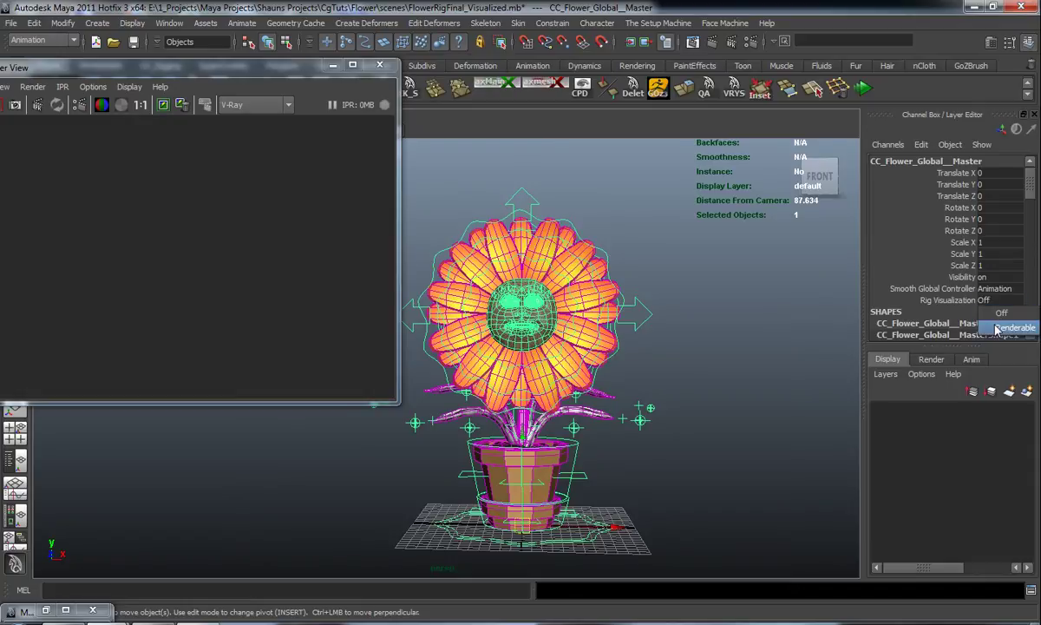
pyautogui.click(998, 328)
pyautogui.click(723, 304)
# - Render the persp camera with V-Ray, inspect the rig controls in the rendered image, and close the Render View
pyautogui.moveTo(219, 71); pyautogui.dragTo(293, 80)
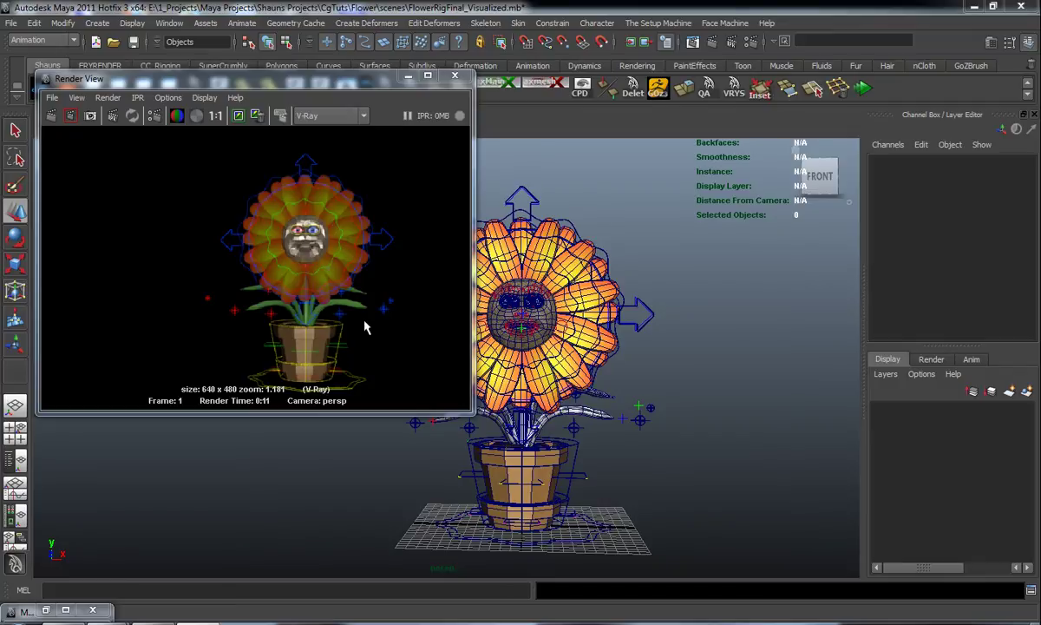
pyautogui.keyDown('alt'); pyautogui.moveTo(365, 333); pyautogui.dragTo(338, 324, button='middle'); pyautogui.keyUp('alt')
pyautogui.scroll(-2, 337, 312)
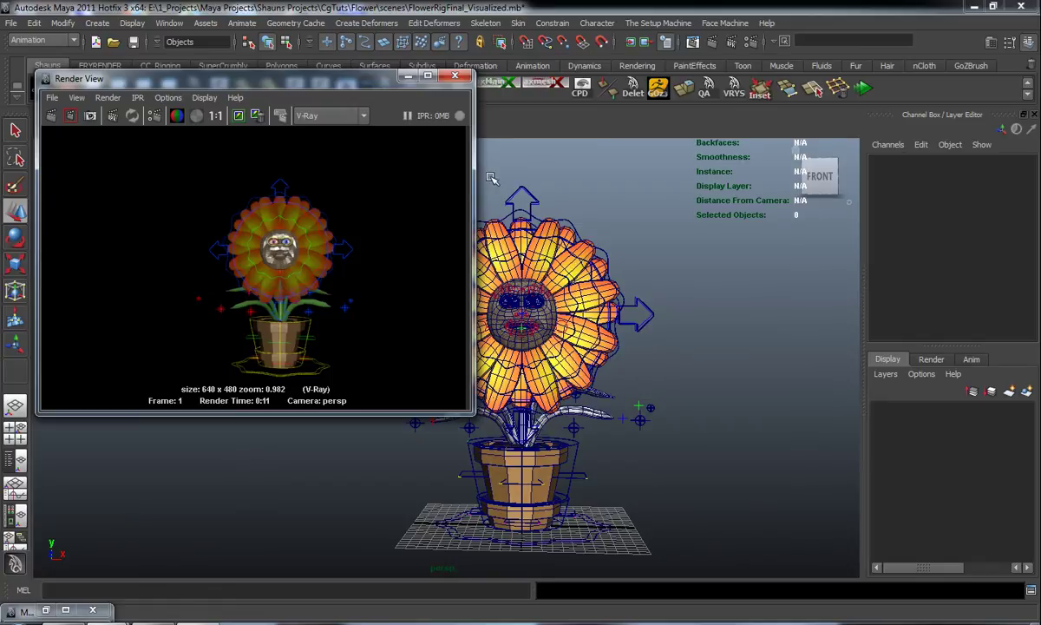
pyautogui.click(454, 76)
pyautogui.keyDown('alt'); pyautogui.moveTo(602, 376); pyautogui.dragTo(515, 361, button='middle'); pyautogui.keyUp('alt')
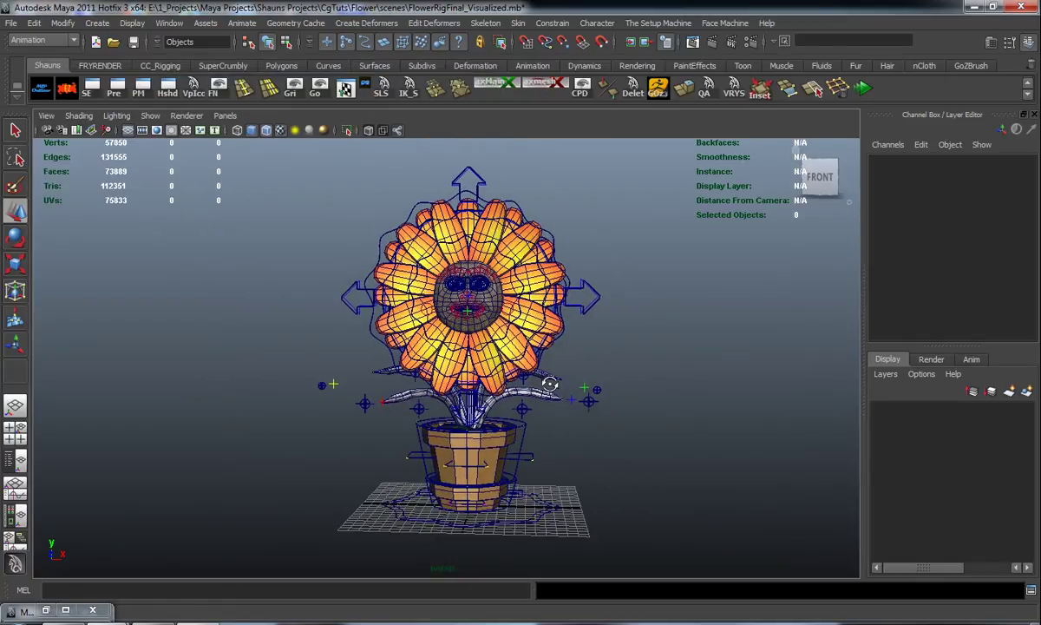
pyautogui.keyDown('alt'); pyautogui.moveTo(505, 419); pyautogui.dragTo(554, 375); pyautogui.keyUp('alt')
pyautogui.keyDown('alt'); pyautogui.moveTo(462, 357); pyautogui.dragTo(472, 357); pyautogui.keyUp('alt')
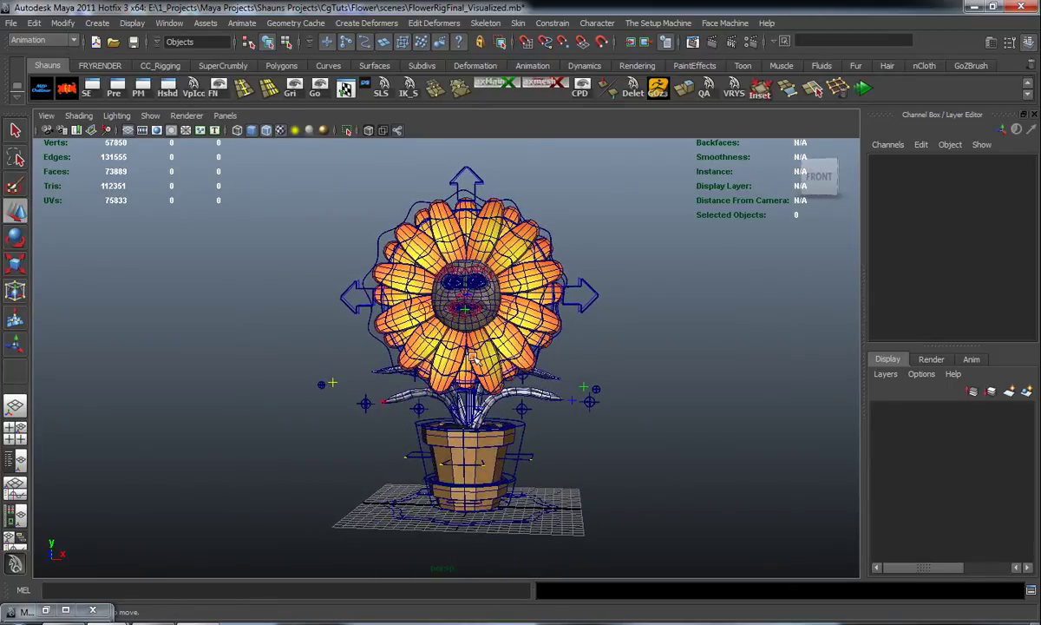
pyautogui.keyDown('alt'); pyautogui.moveTo(471, 358); pyautogui.dragTo(501, 358); pyautogui.keyUp('alt')
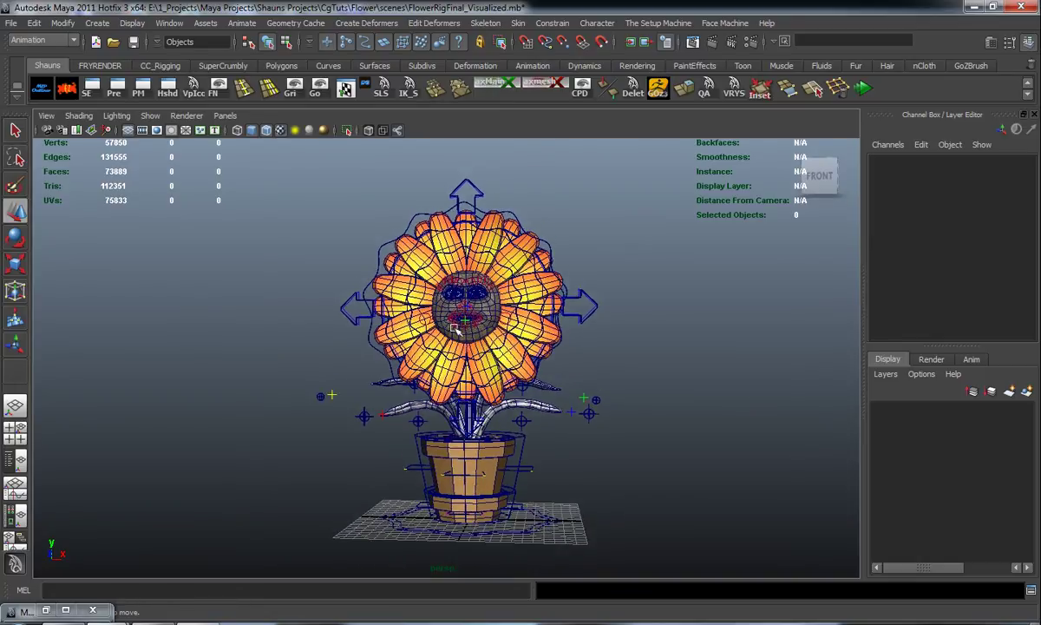
pyautogui.keyDown('alt'); pyautogui.moveTo(455, 331); pyautogui.dragTo(455, 346); pyautogui.keyUp('alt')
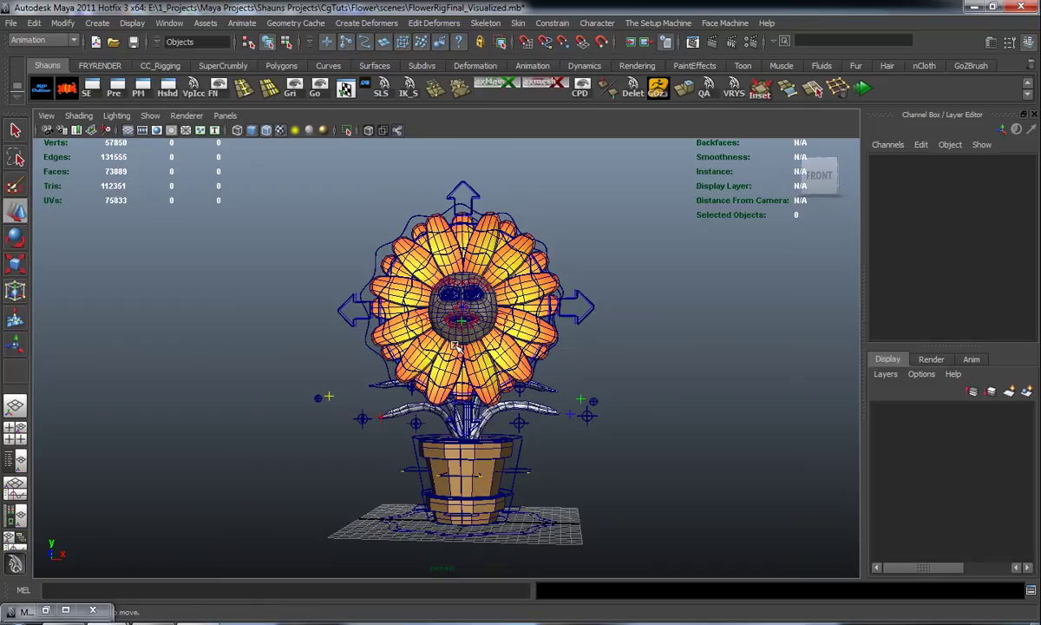
pyautogui.keyDown('alt'); pyautogui.moveTo(457, 347); pyautogui.dragTo(475, 348, button='right'); pyautogui.keyUp('alt')
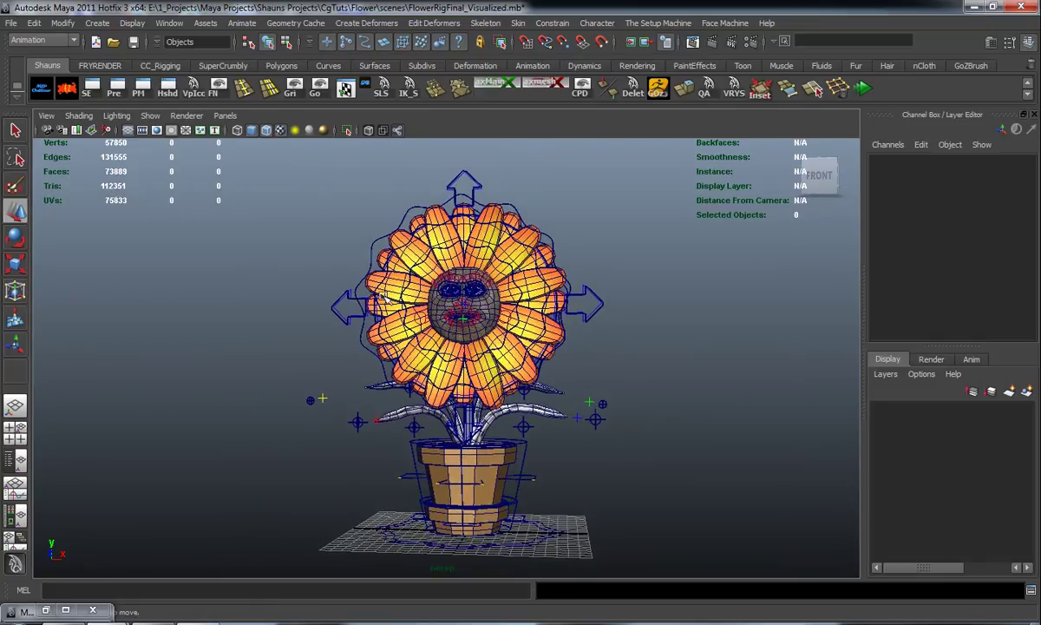
pyautogui.keyDown('alt'); pyautogui.moveTo(434, 318); pyautogui.dragTo(401, 356); pyautogui.keyUp('alt')
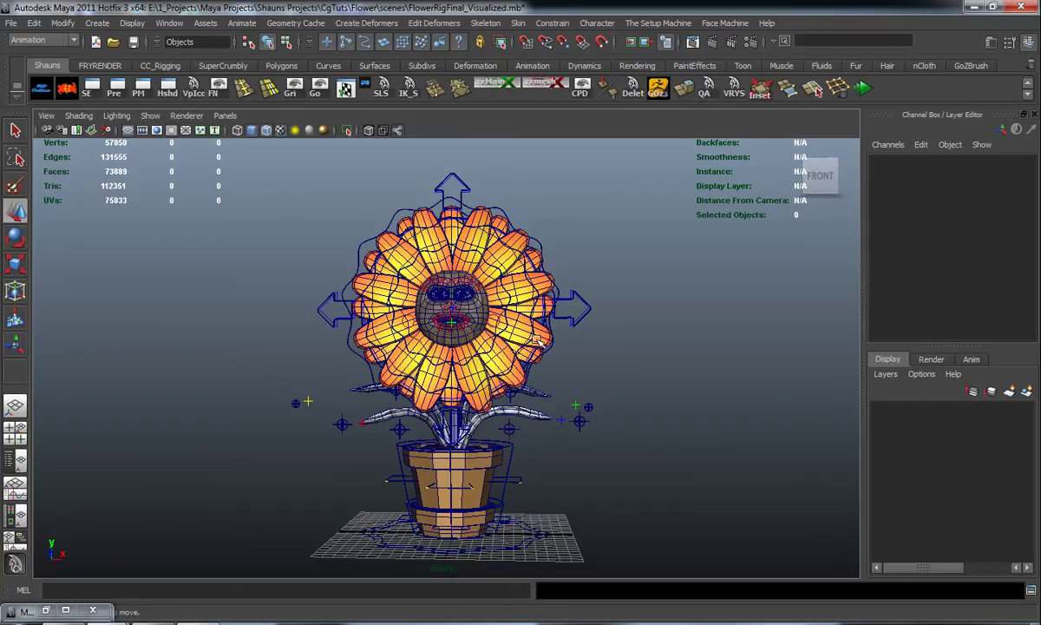
pyautogui.keyDown('alt'); pyautogui.moveTo(623, 340); pyautogui.dragTo(615, 347); pyautogui.keyUp('alt')
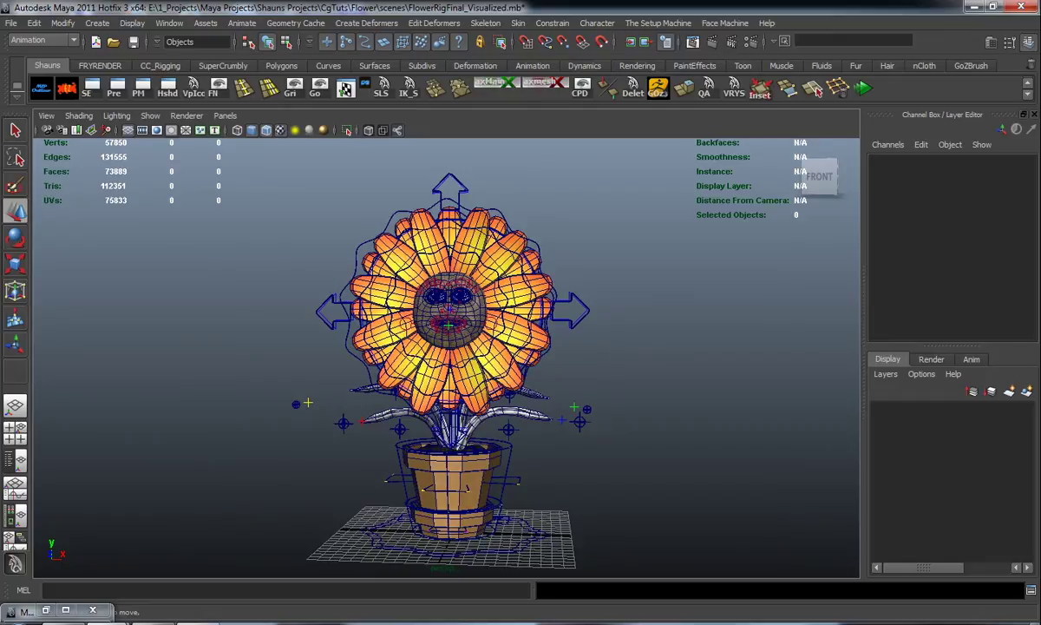